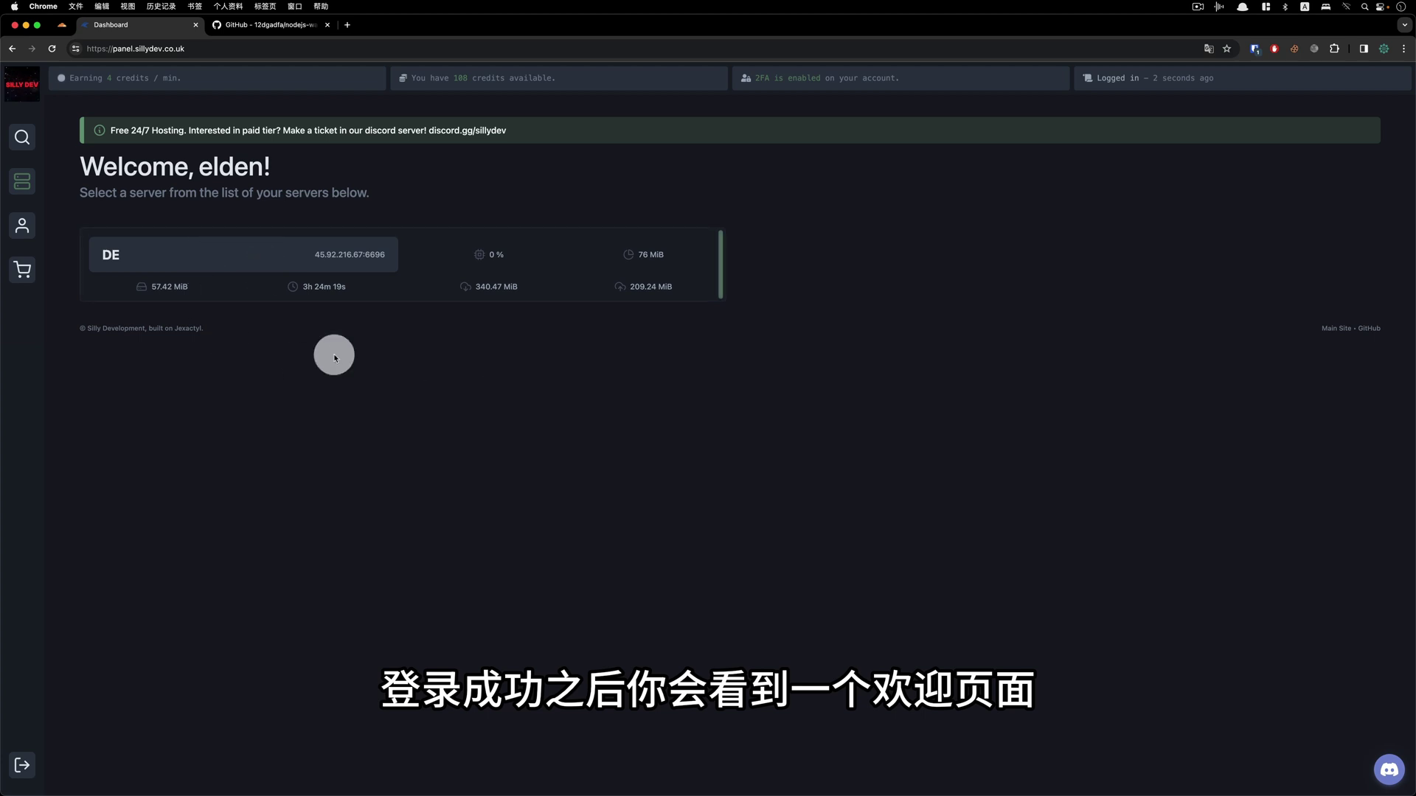
# Step: Highlight the DE server's details on the dashboard, then go to the Store
pyautogui.moveTo(668, 287); pyautogui.dragTo(87, 227)
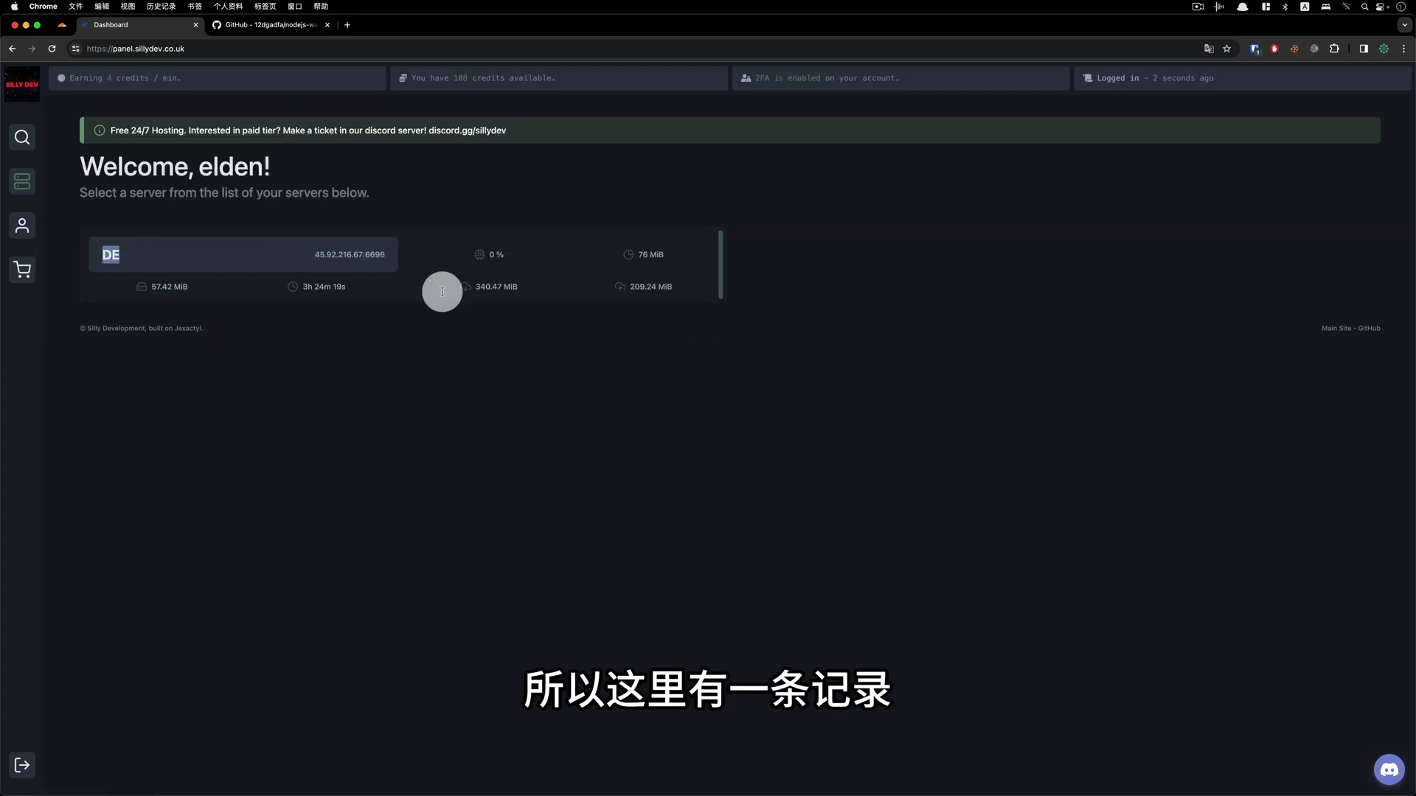
pyautogui.click(603, 387)
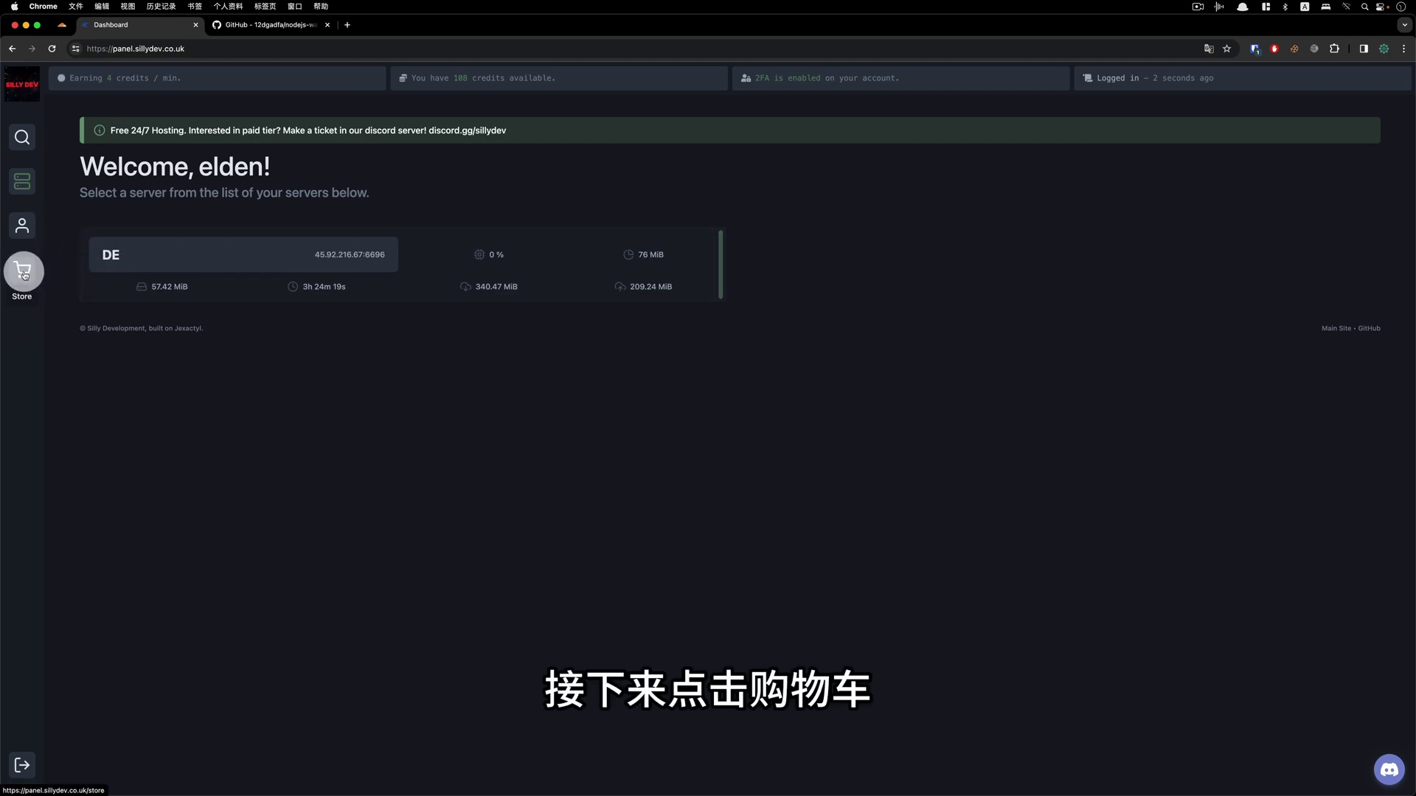
pyautogui.click(23, 270)
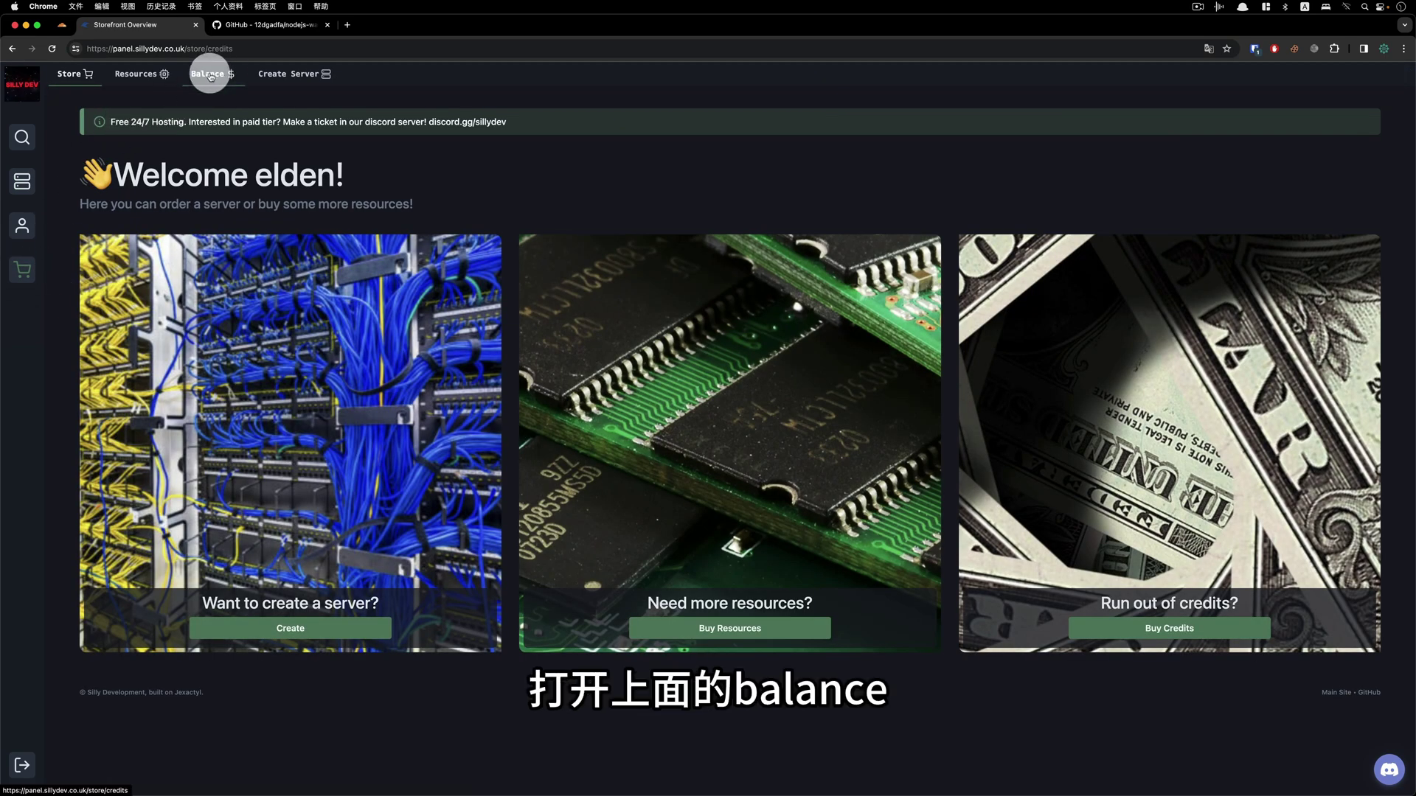
# Step: Review the account's 108-credit balance and the idle credit earning section on the Balance page
pyautogui.click(210, 76)
pyautogui.moveTo(72, 177); pyautogui.dragTo(509, 431)
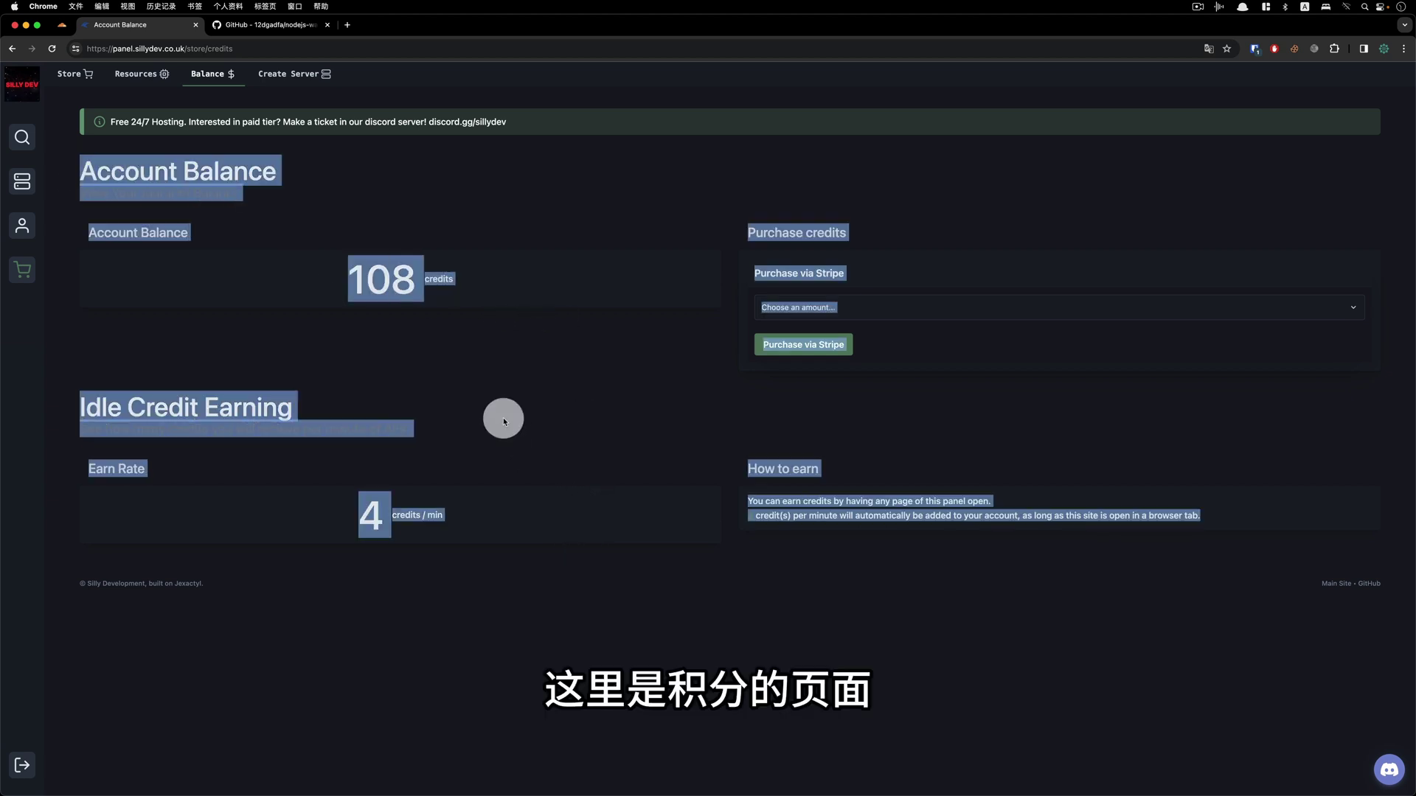
pyautogui.click(510, 433)
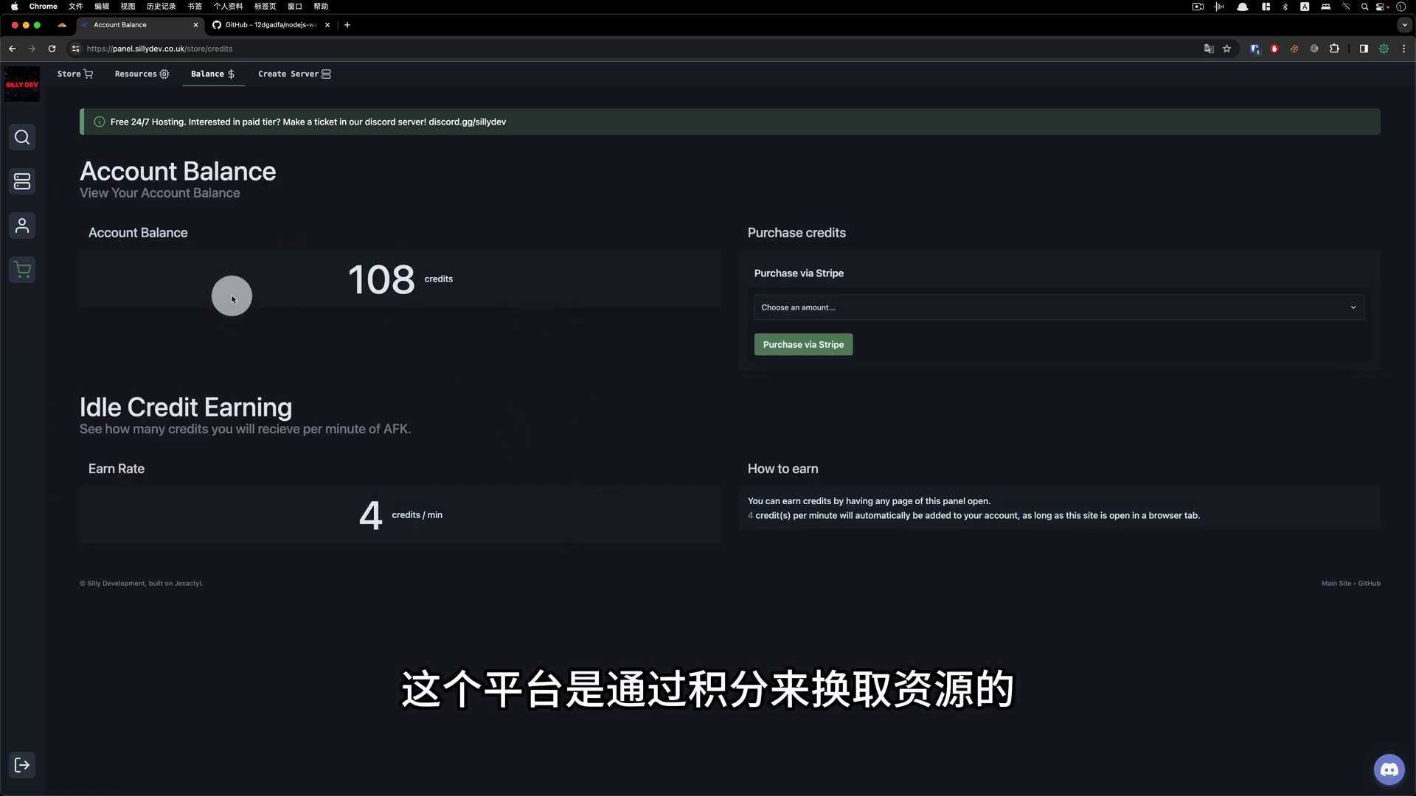
pyautogui.moveTo(344, 279); pyautogui.dragTo(506, 290)
pyautogui.click(484, 341)
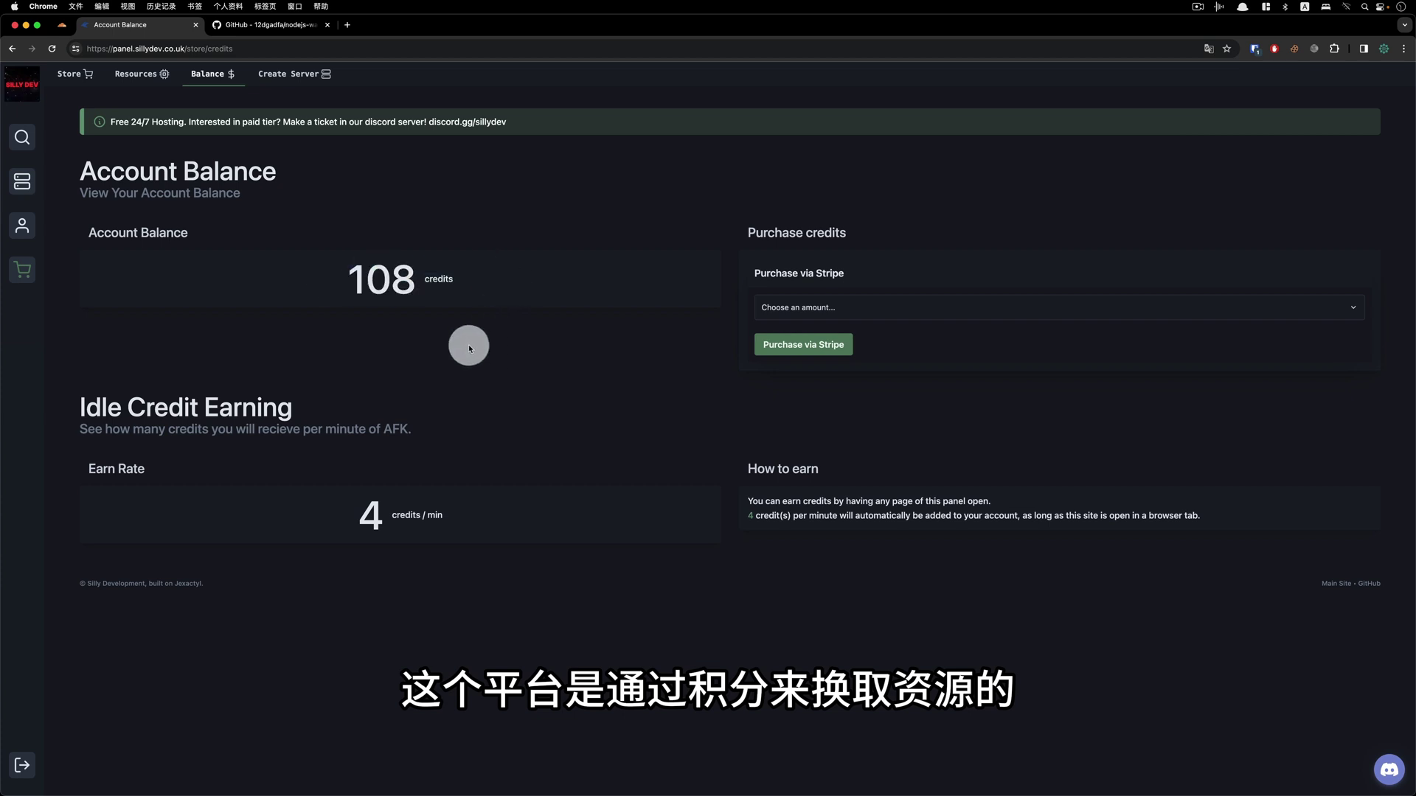
pyautogui.moveTo(94, 223); pyautogui.dragTo(564, 304)
pyautogui.click(493, 367)
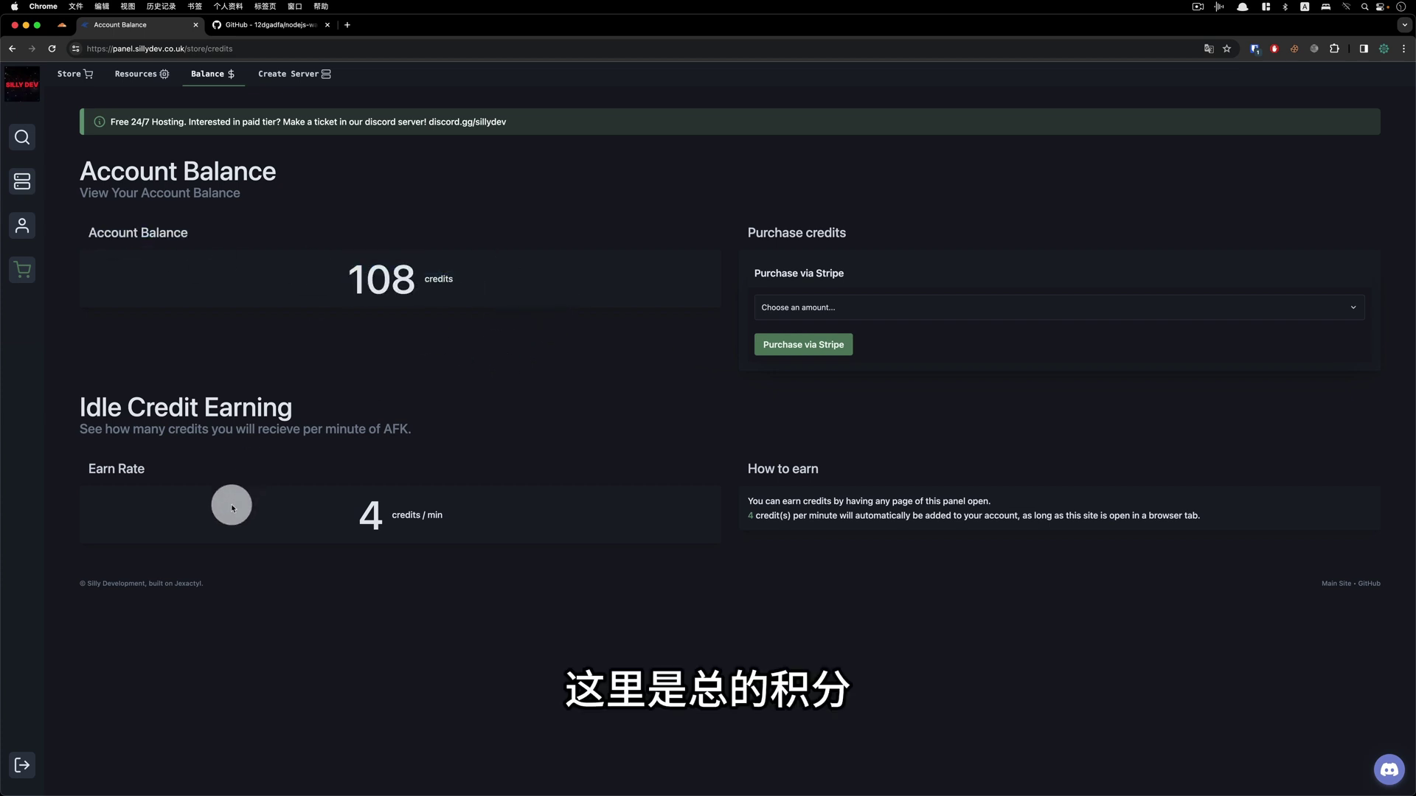
pyautogui.moveTo(101, 406); pyautogui.dragTo(391, 516)
pyautogui.click(457, 567)
# Step: Check the AFK rate of 4 credits per minute and the credit purchase amounts without buying
pyautogui.doubleClick(393, 429)
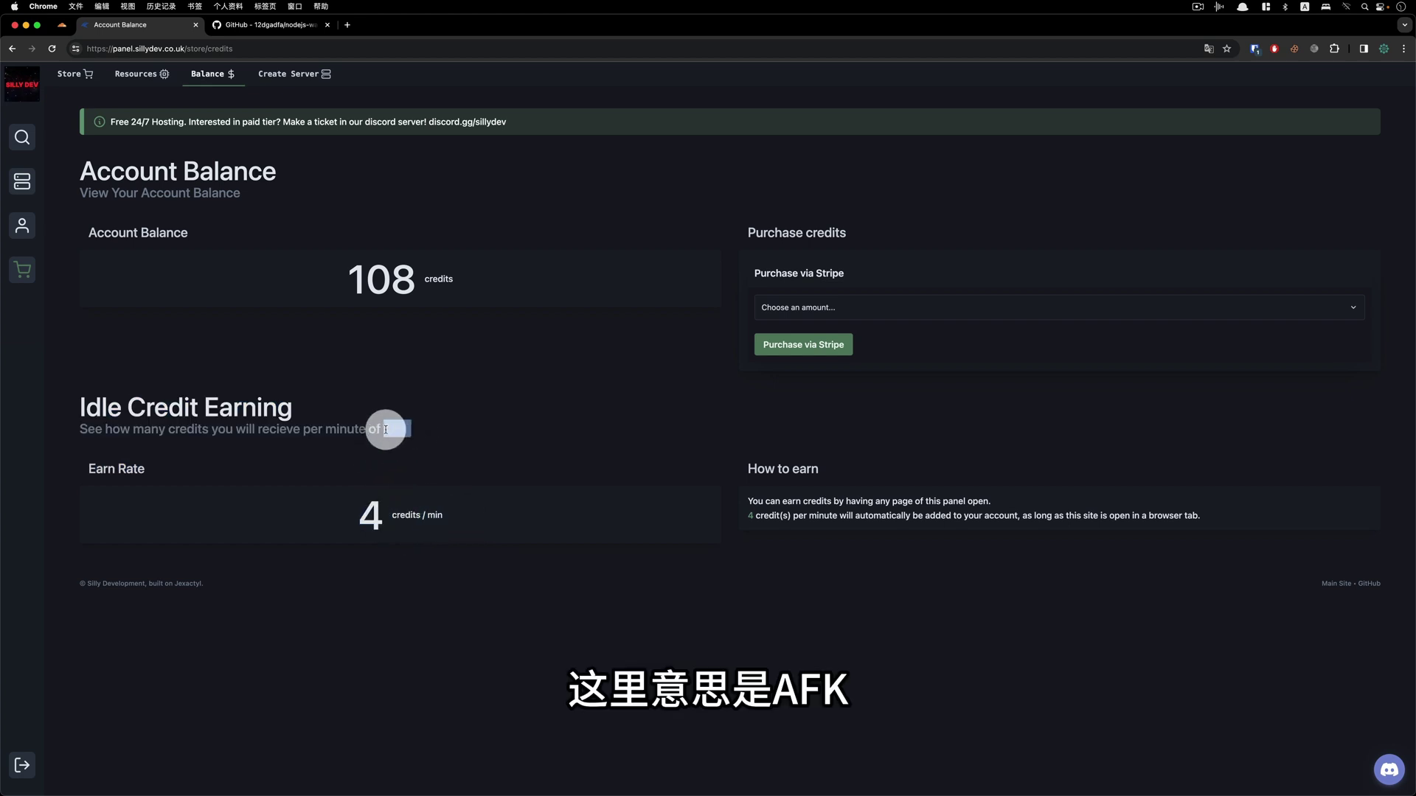
pyautogui.moveTo(379, 423); pyautogui.dragTo(224, 468)
pyautogui.click(226, 467)
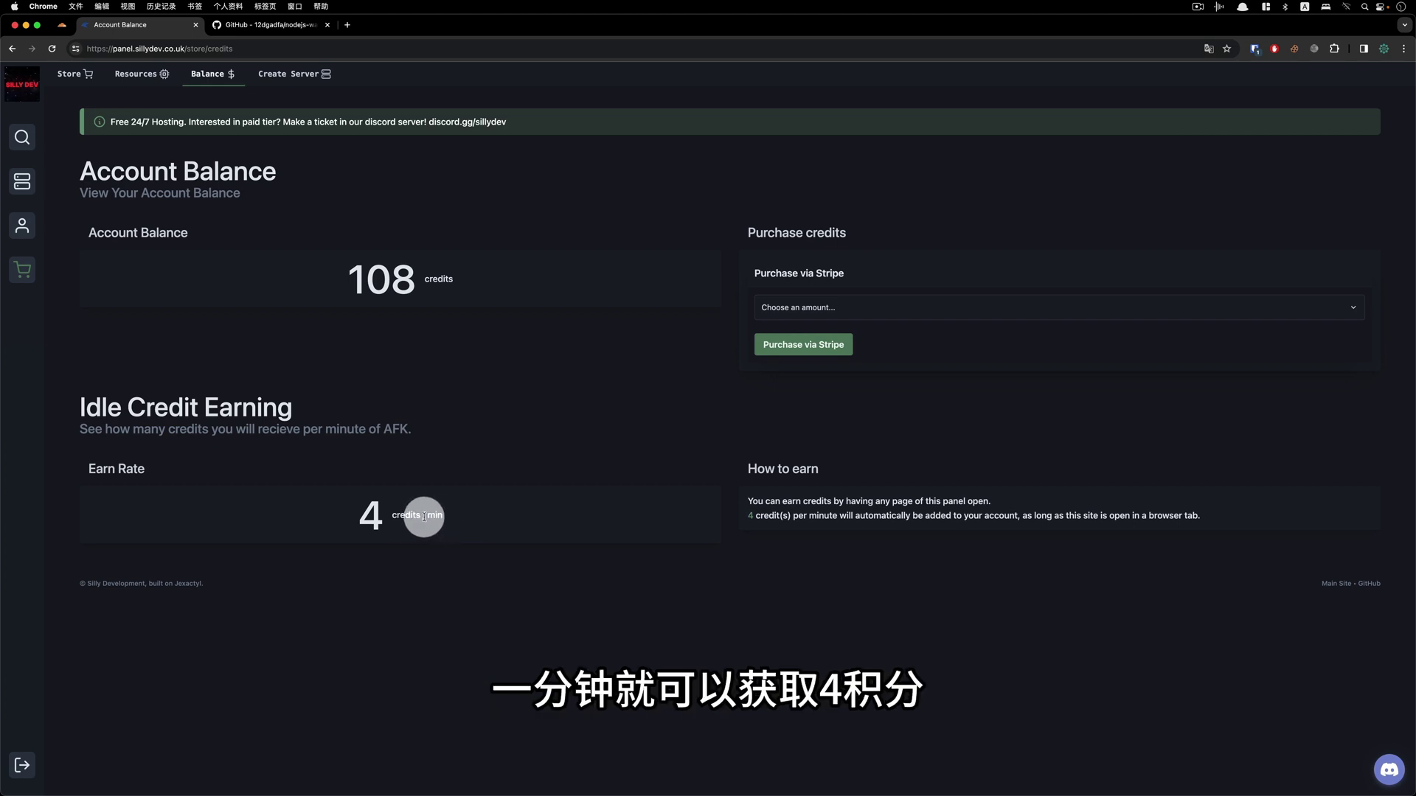
pyautogui.moveTo(474, 515); pyautogui.dragTo(528, 538)
pyautogui.click(645, 436)
pyautogui.click(847, 308)
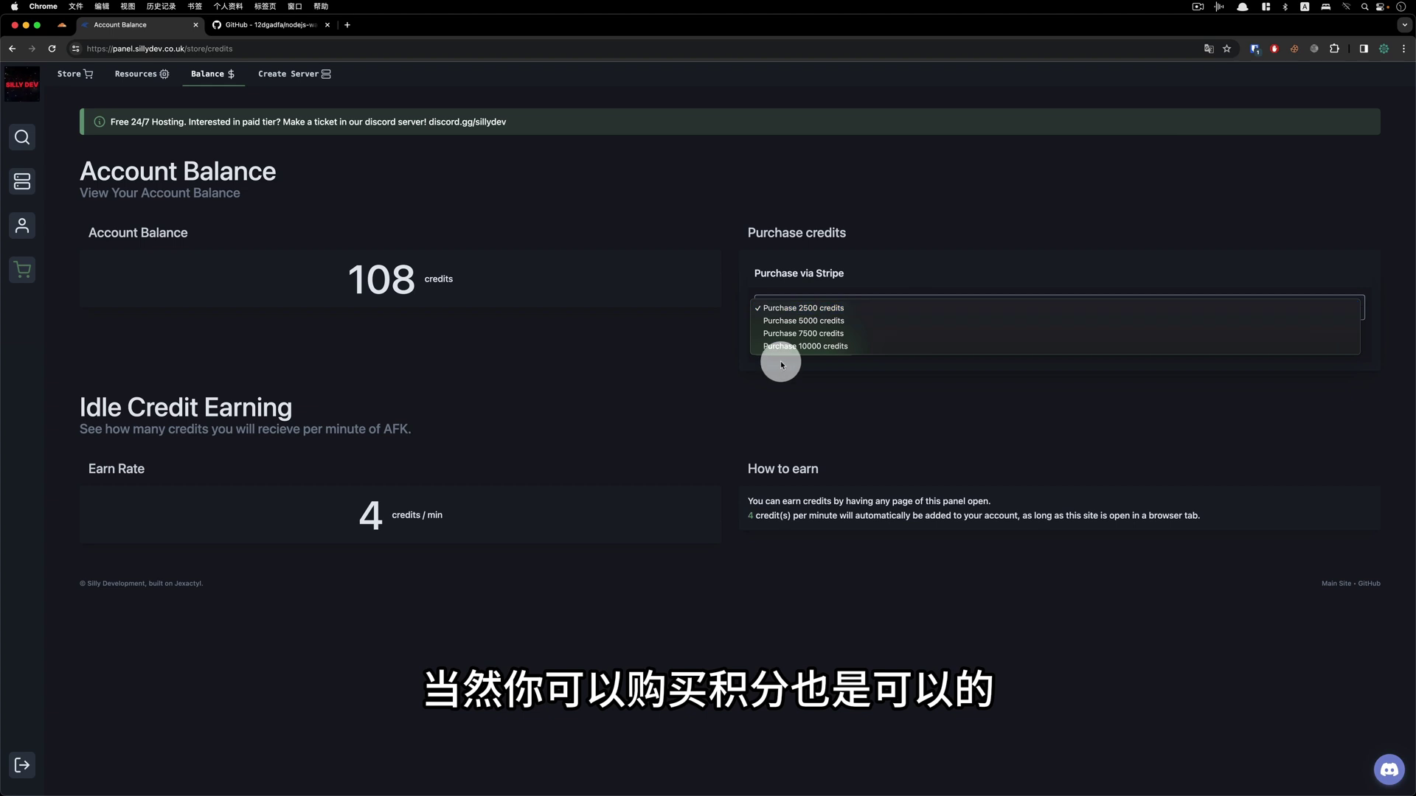
pyautogui.click(567, 384)
pyautogui.click(920, 307)
pyautogui.click(448, 357)
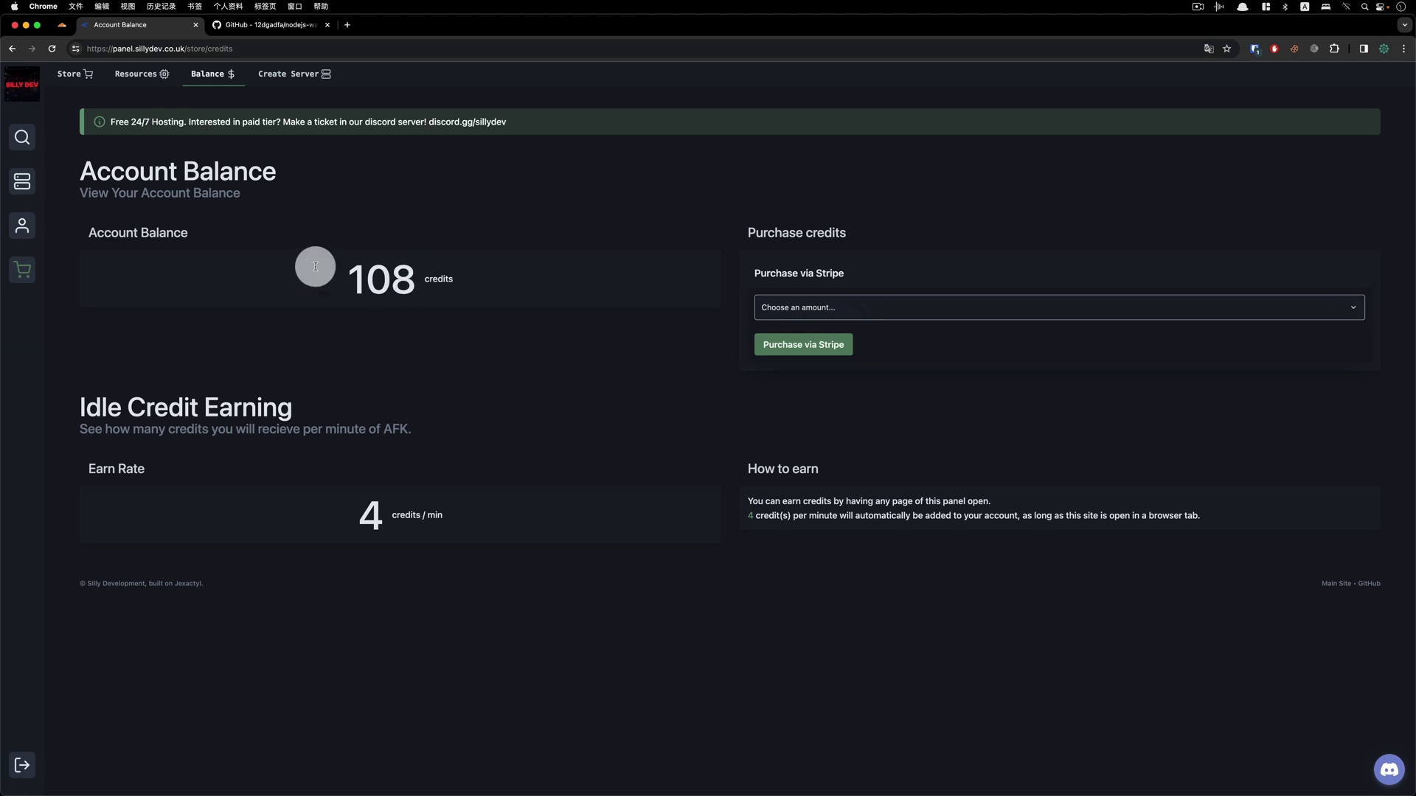
# Step: Look over the resource prices on the Resources page, then go to Create Server
pyautogui.click(137, 74)
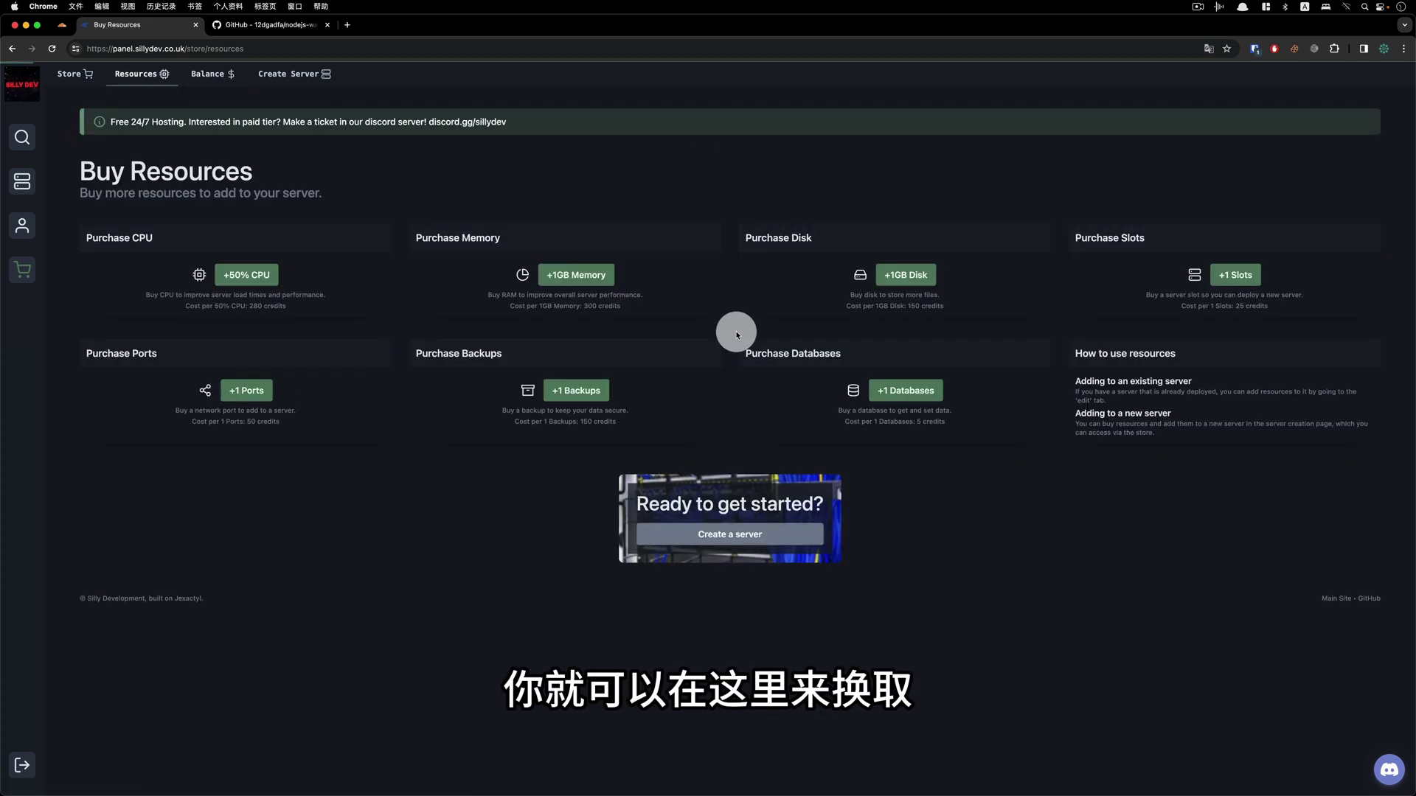
pyautogui.moveTo(168, 205); pyautogui.dragTo(1129, 573)
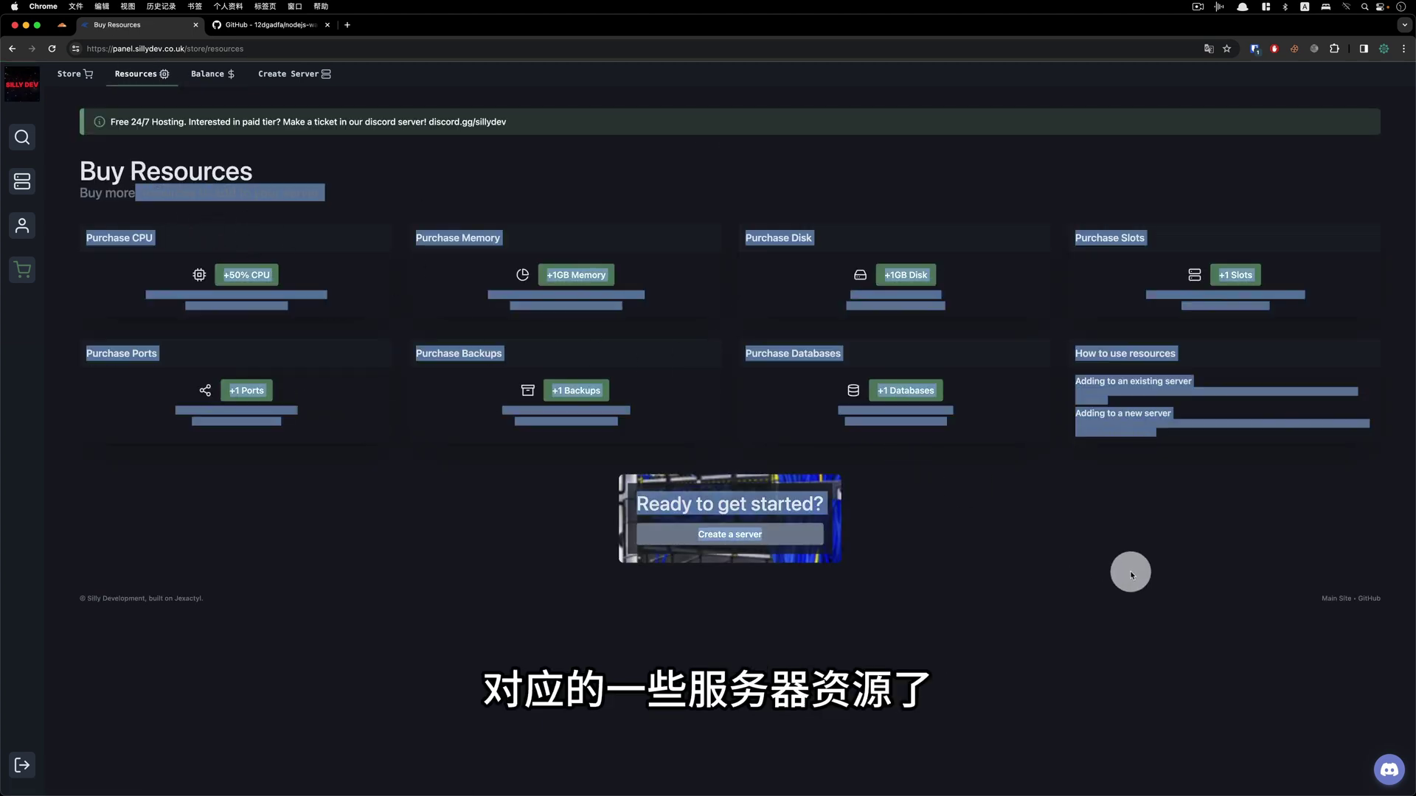
pyautogui.click(1243, 490)
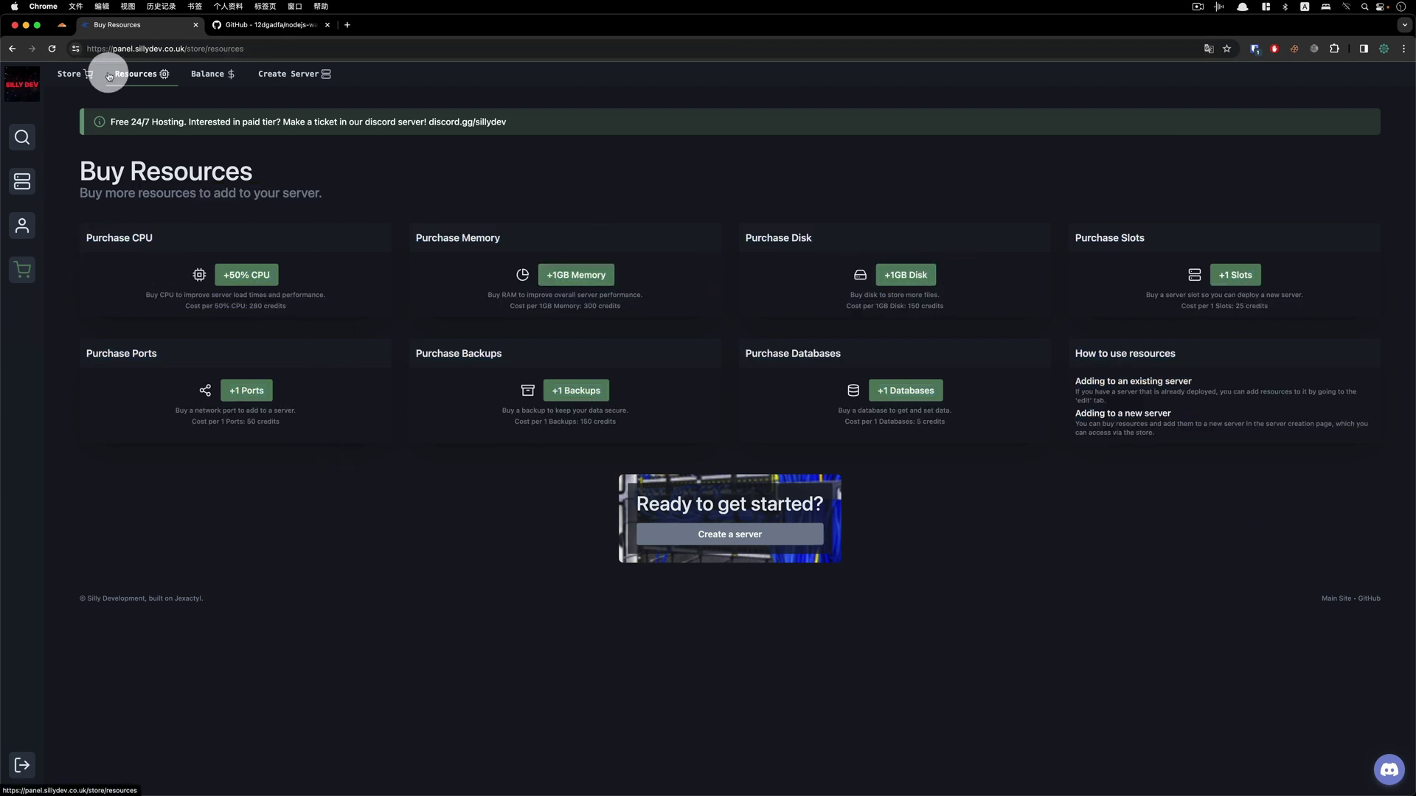
pyautogui.click(273, 75)
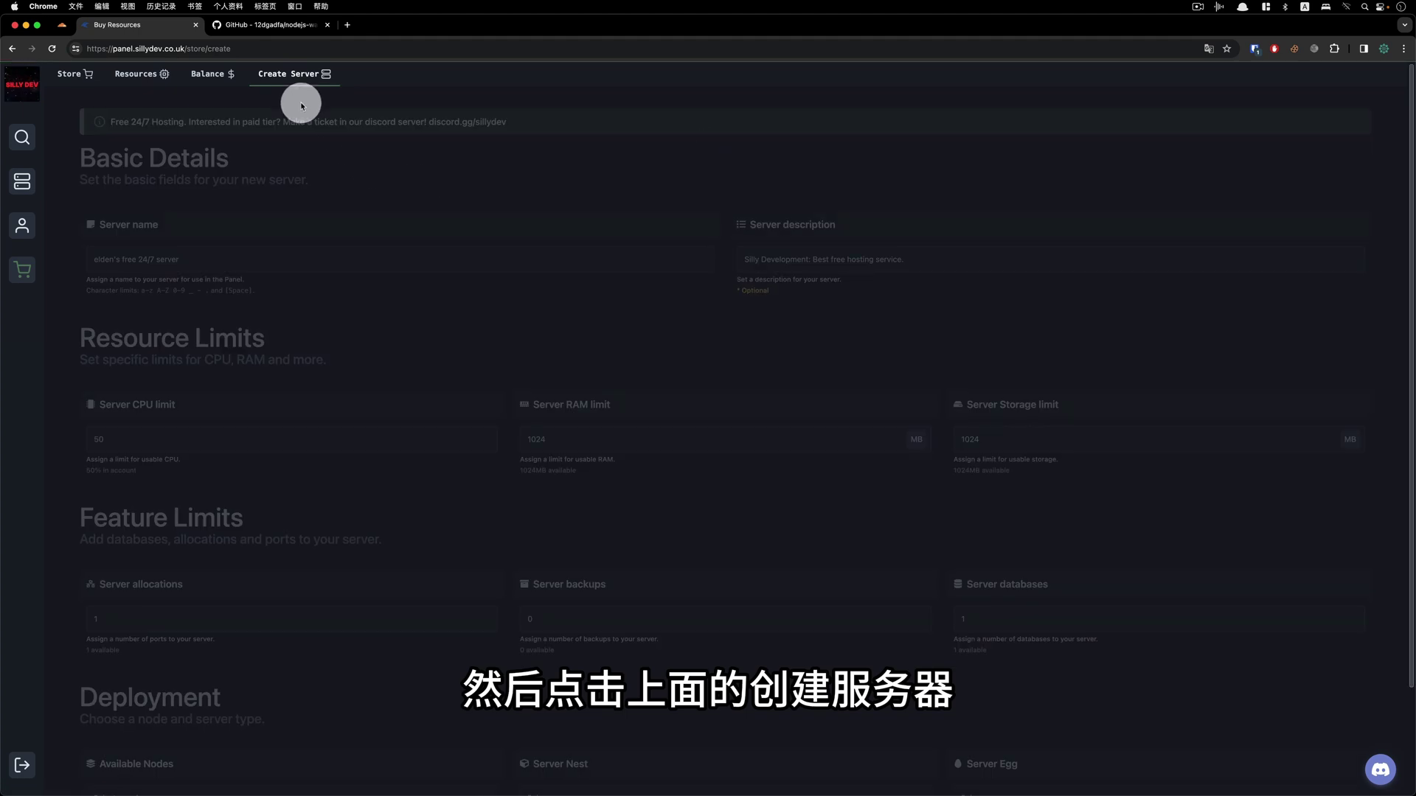
# Step: Rename the new server to DE2
pyautogui.tripleClick(253, 265)
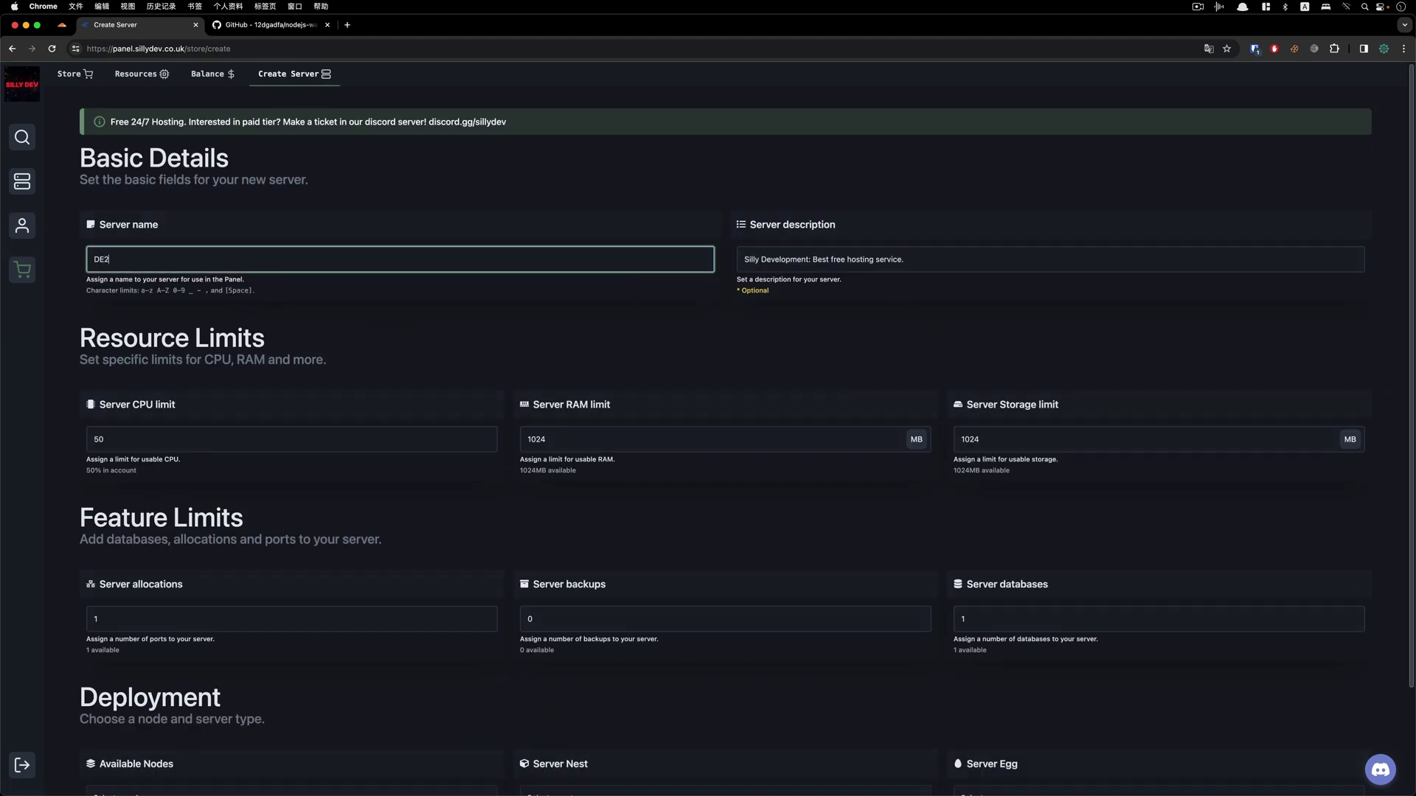
pyautogui.scroll(-2, 295, 373)
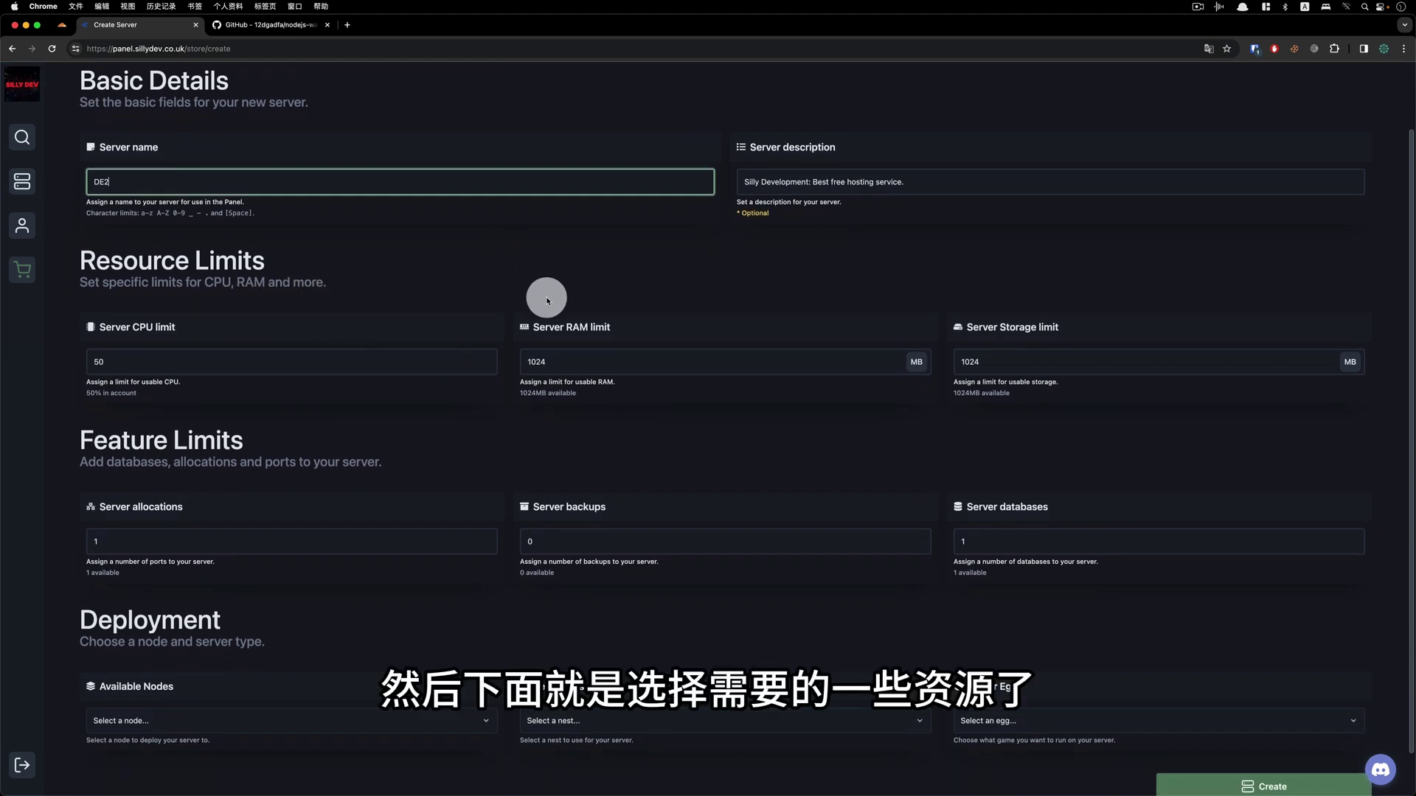
pyautogui.scroll(-1, 632, 438)
pyautogui.doubleClick(148, 573)
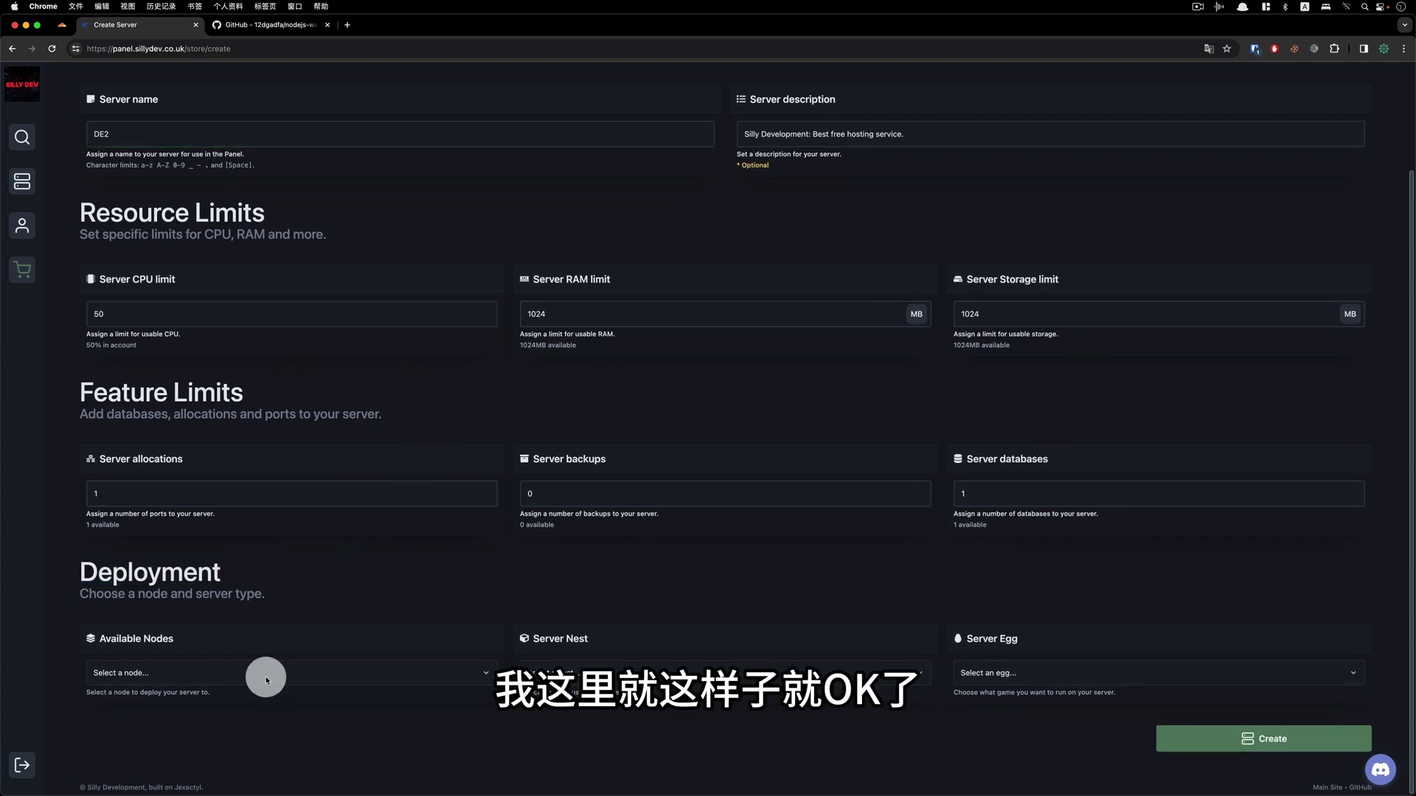
# Step: Deploy it on the Berry (DE) node with Code Languages nest and Node.js egg, and create it
pyautogui.click(215, 677)
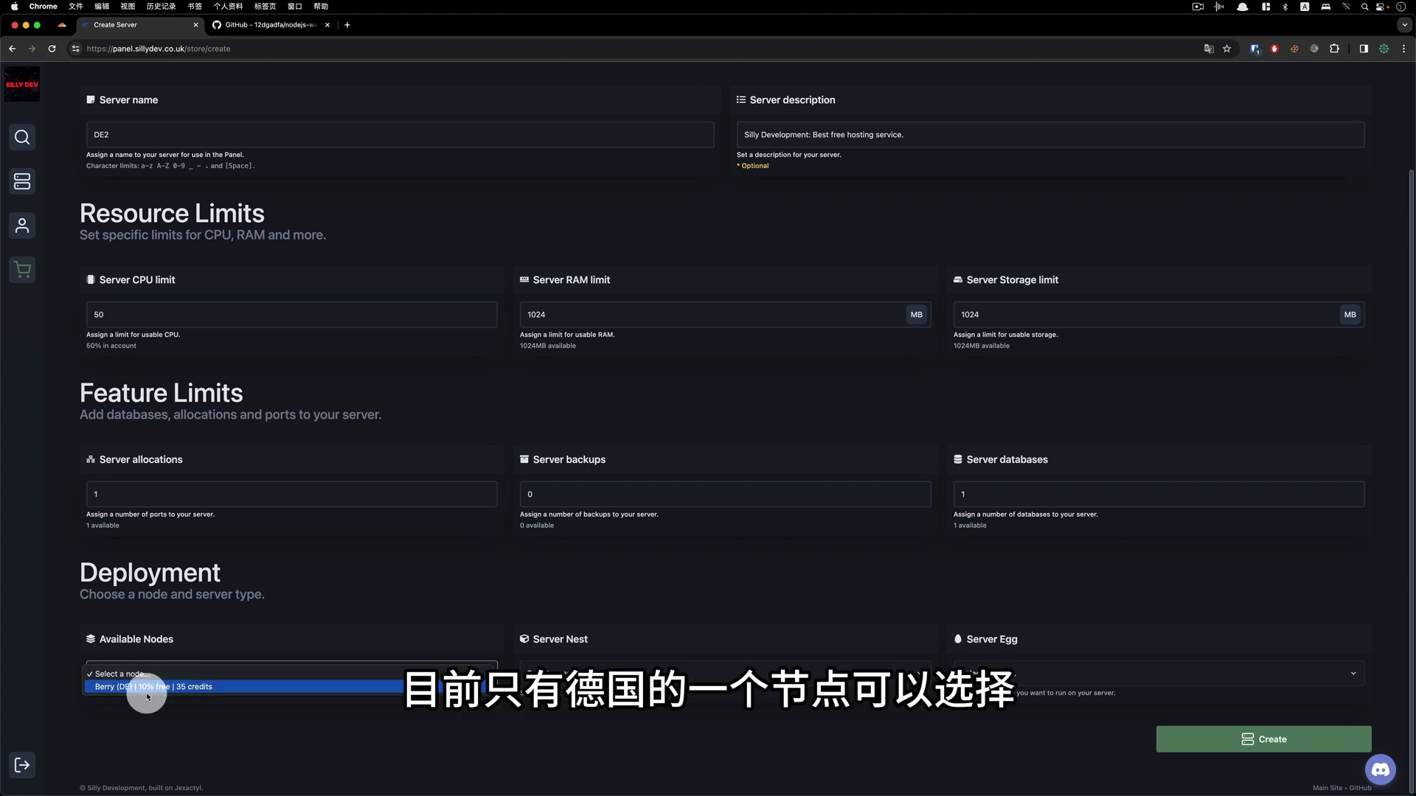
pyautogui.click(144, 687)
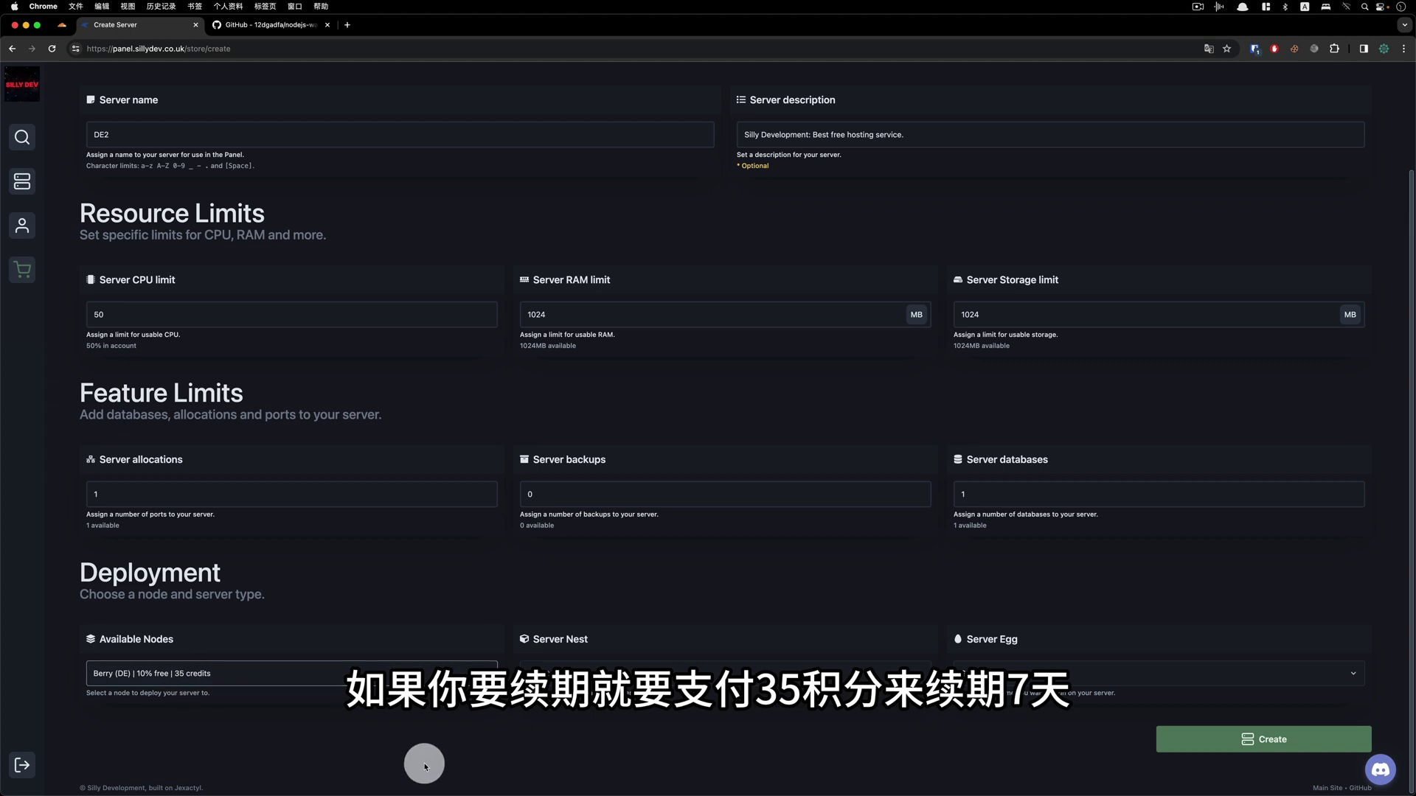
pyautogui.click(549, 674)
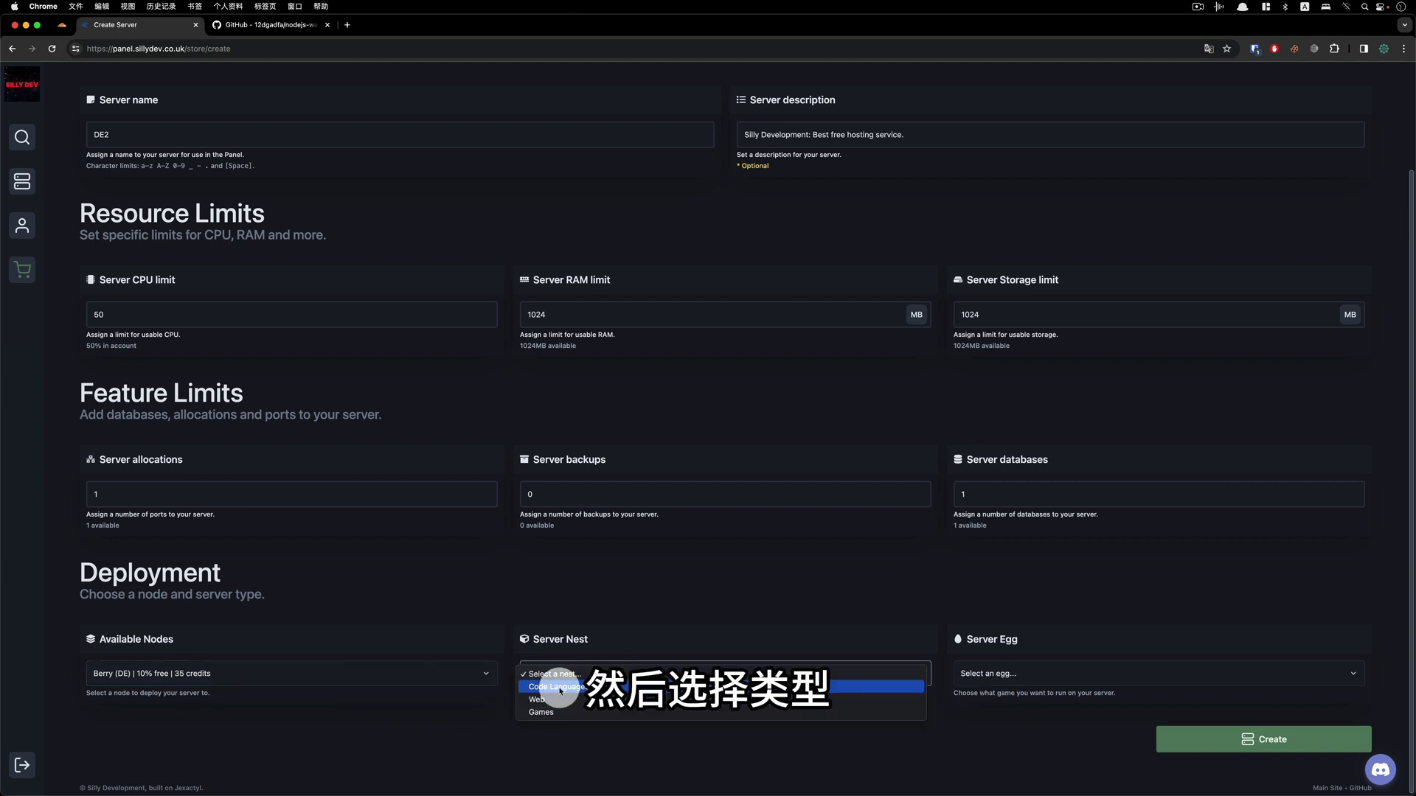
pyautogui.click(558, 687)
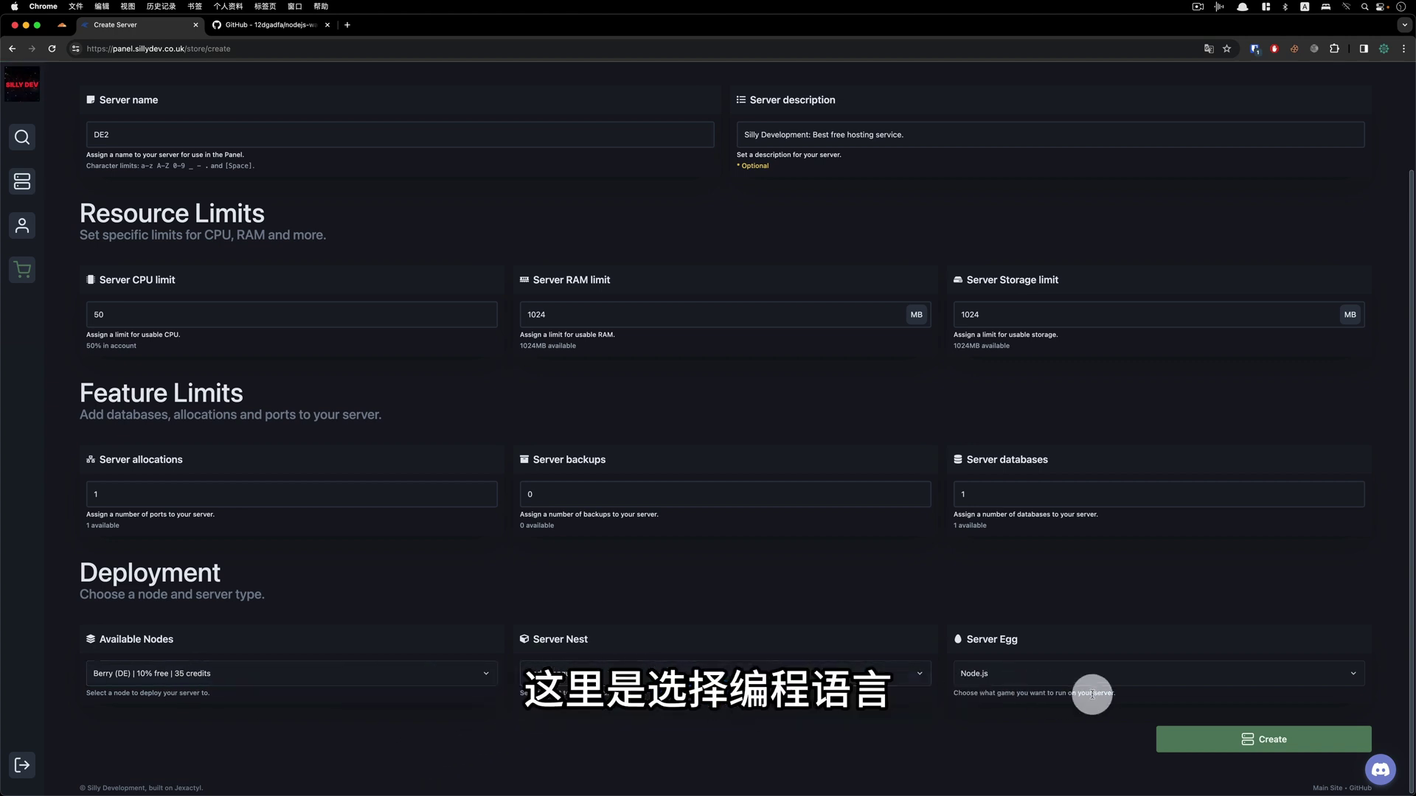
pyautogui.click(1042, 673)
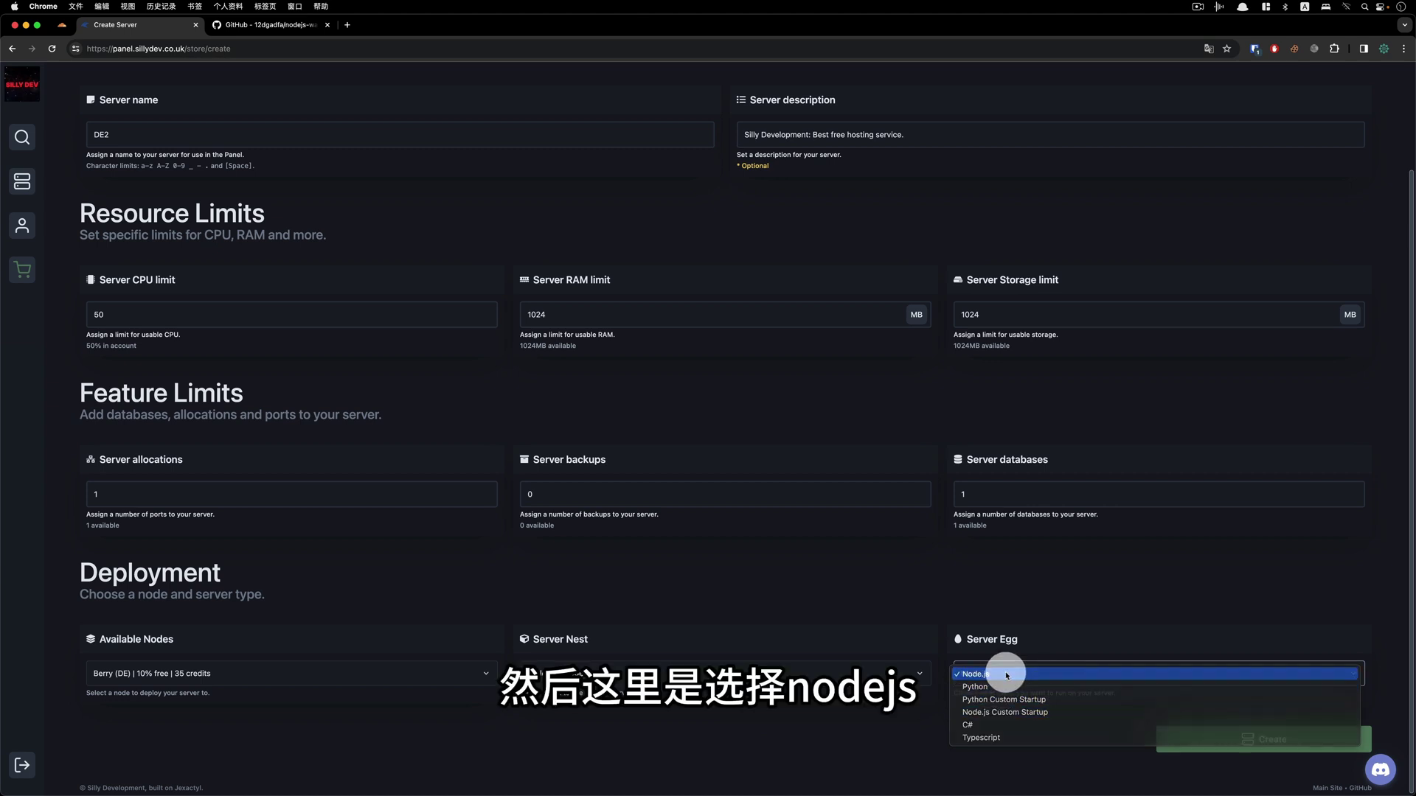
pyautogui.click(1007, 676)
pyautogui.click(1264, 742)
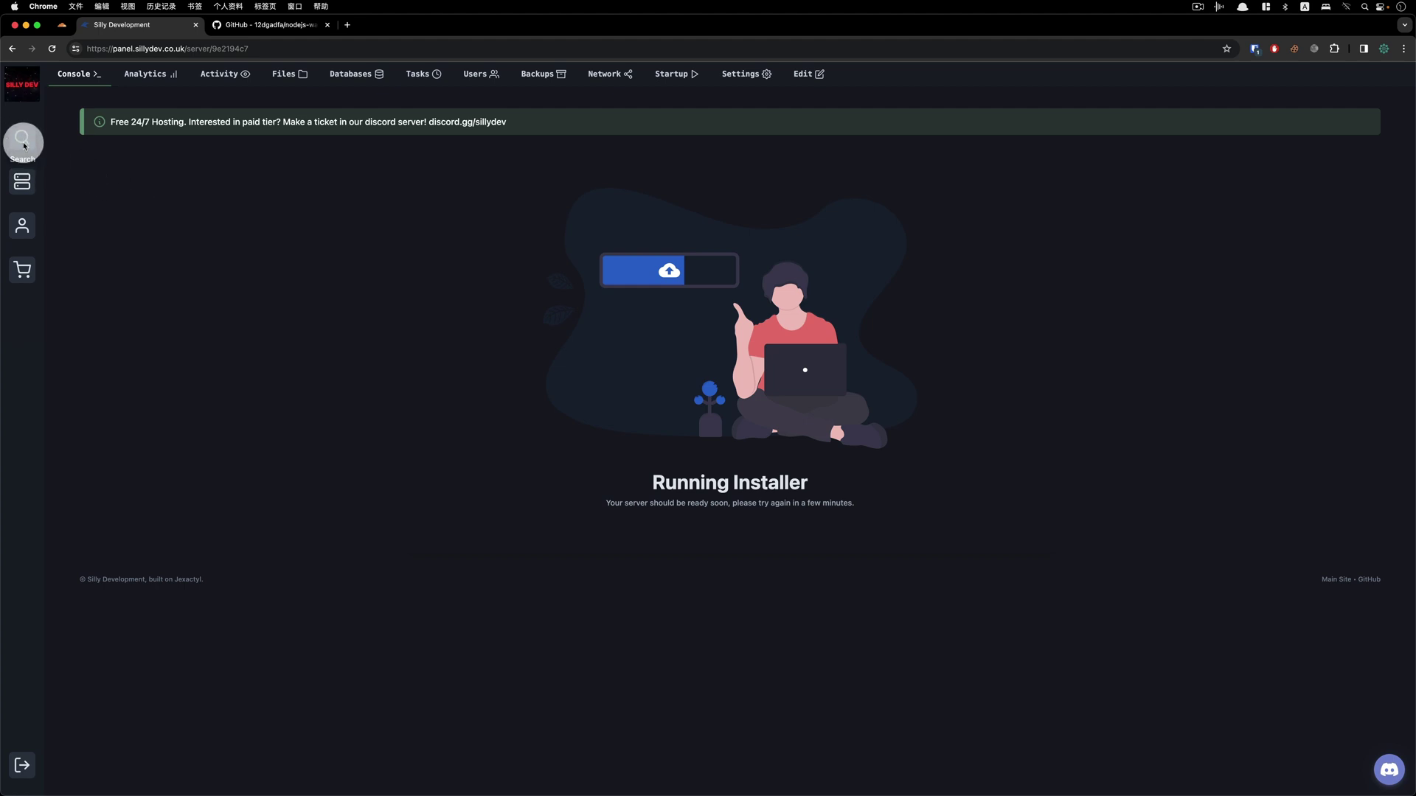
# Step: Return to the server list and reload until DE2 finishes installing and shows Offline
pyautogui.click(22, 181)
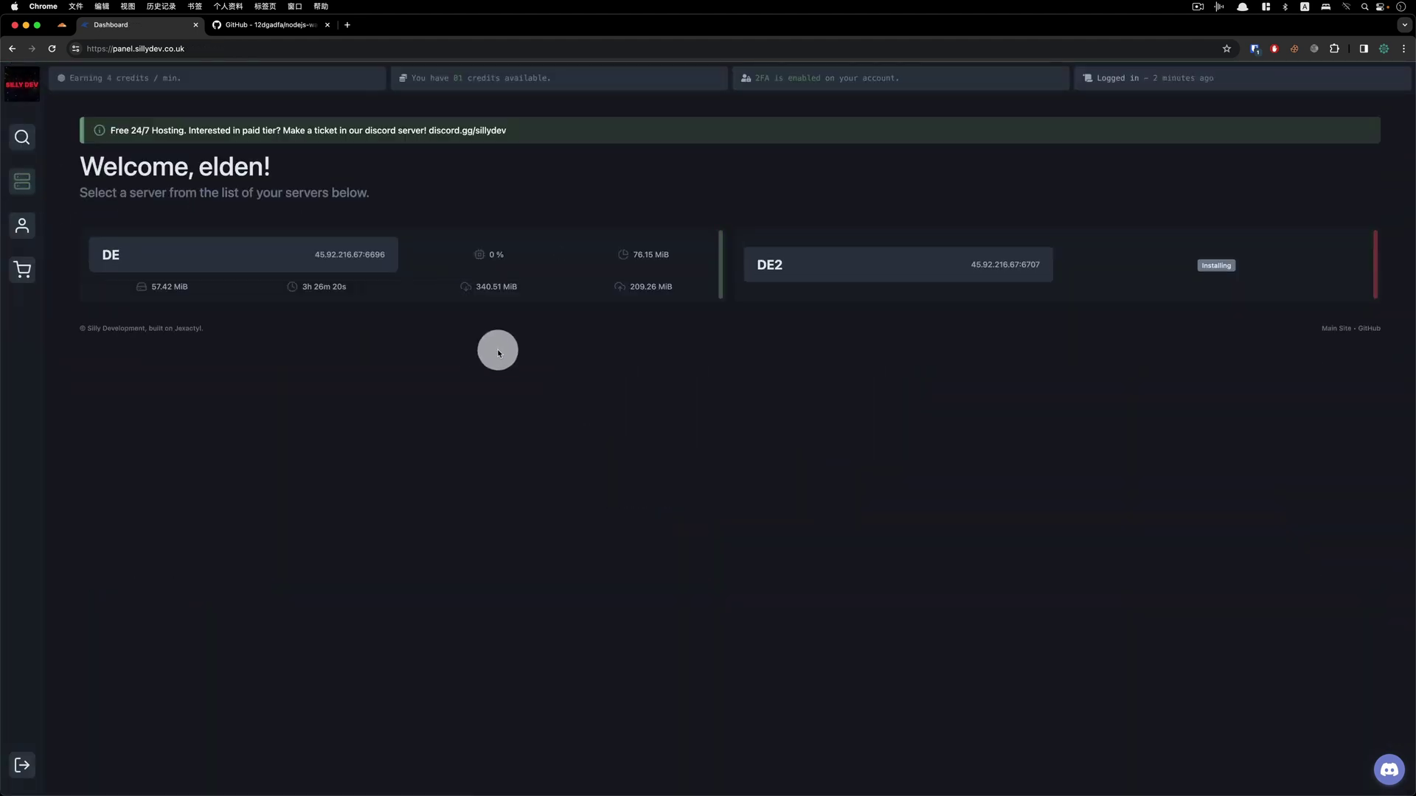
pyautogui.press('super+r')
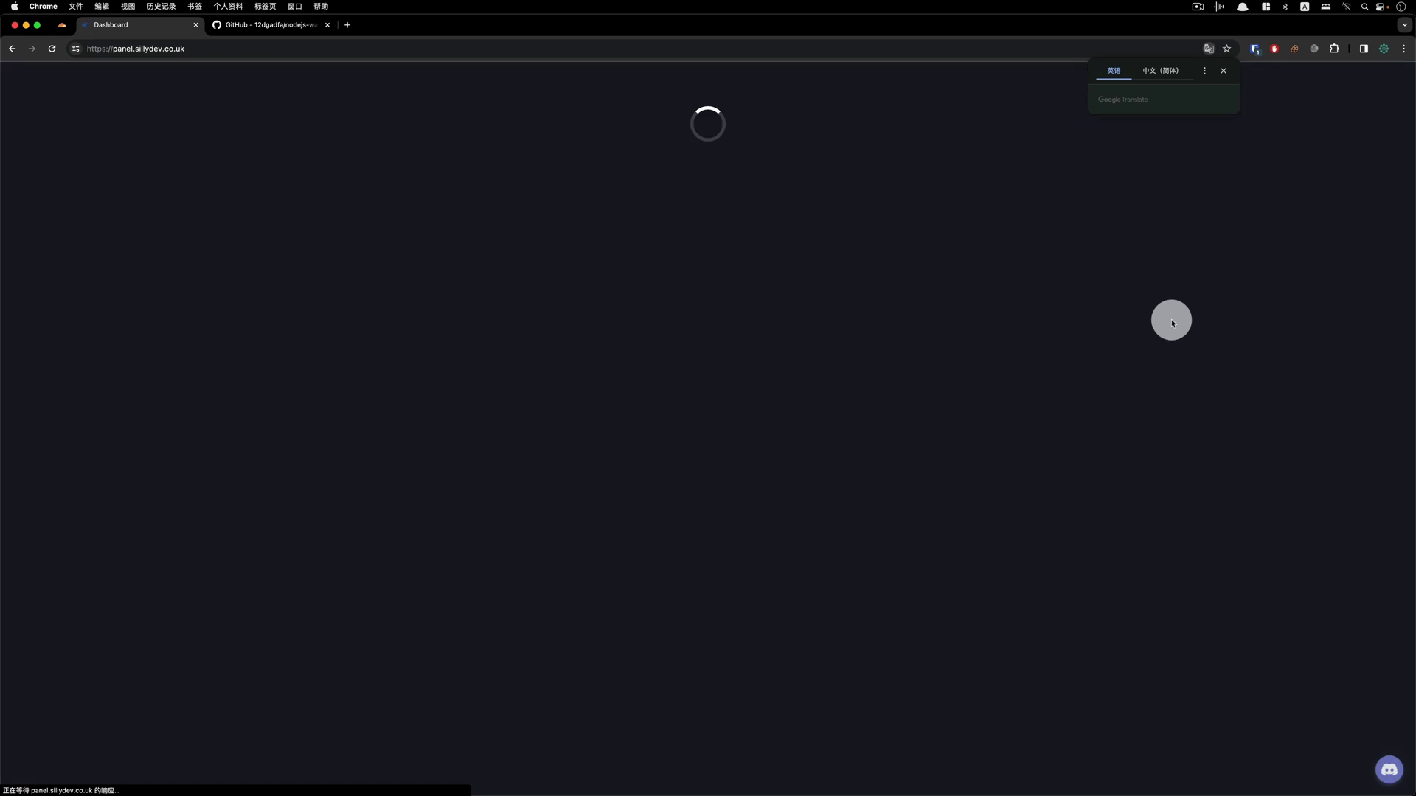
pyautogui.press('super+r')
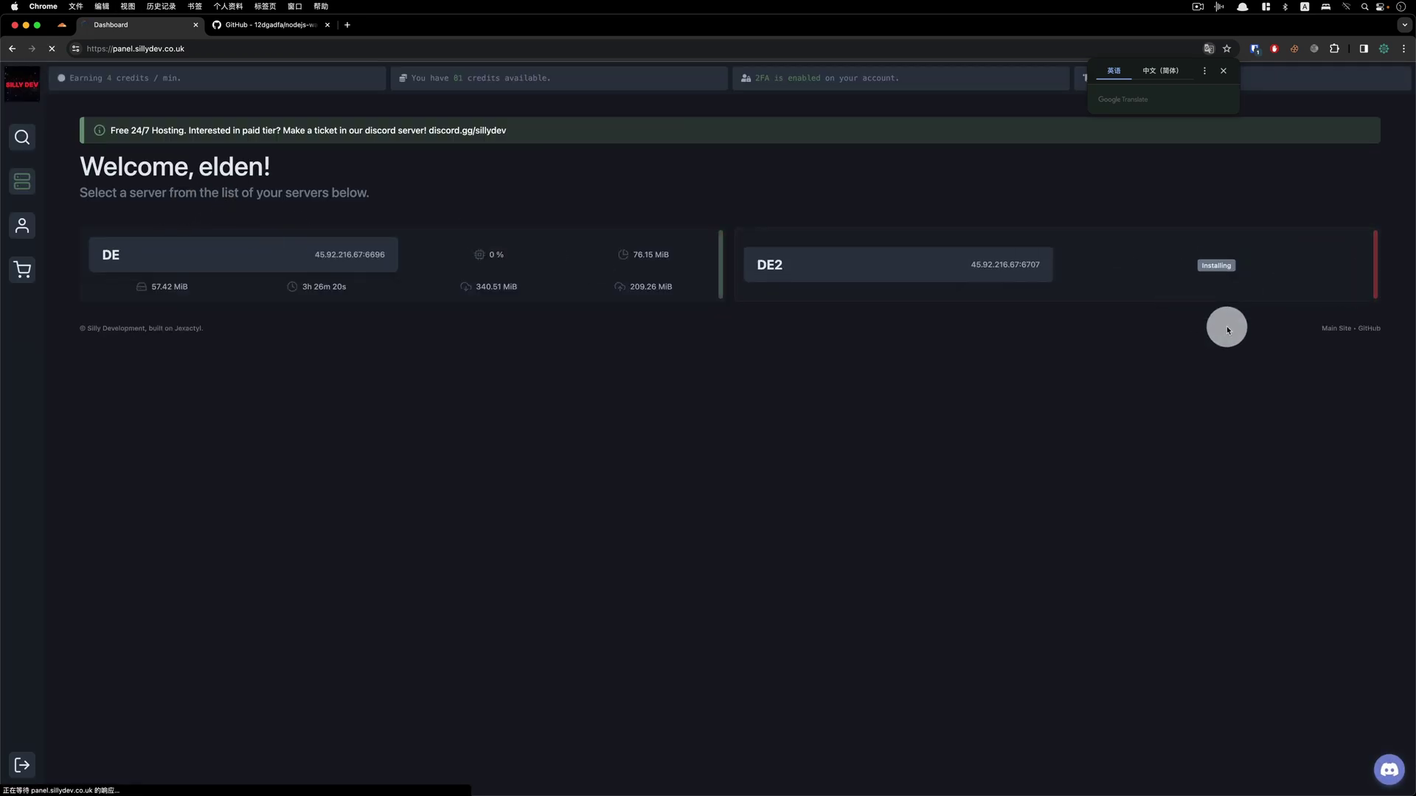
pyautogui.press('super+r')
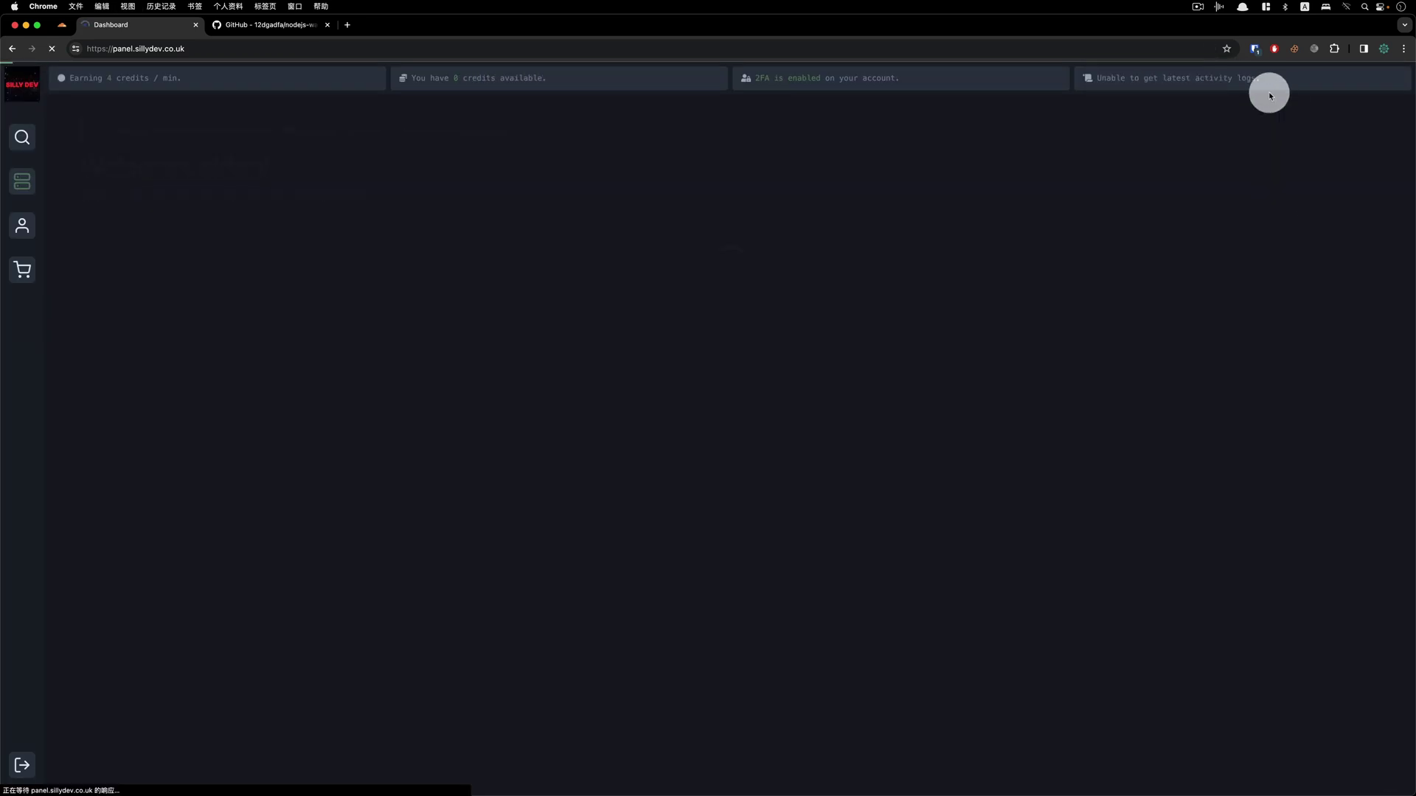
pyautogui.click(1229, 76)
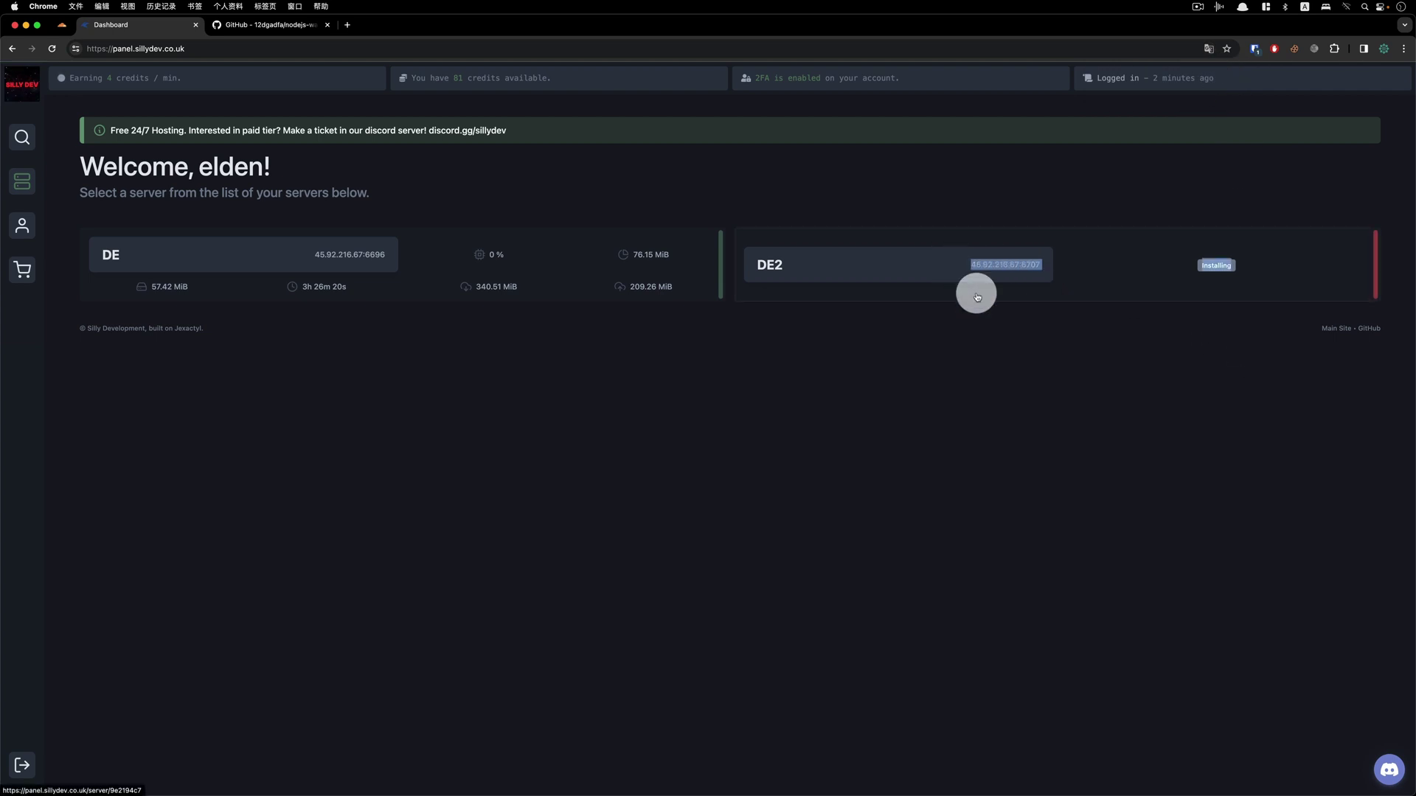
pyautogui.press('super+r')
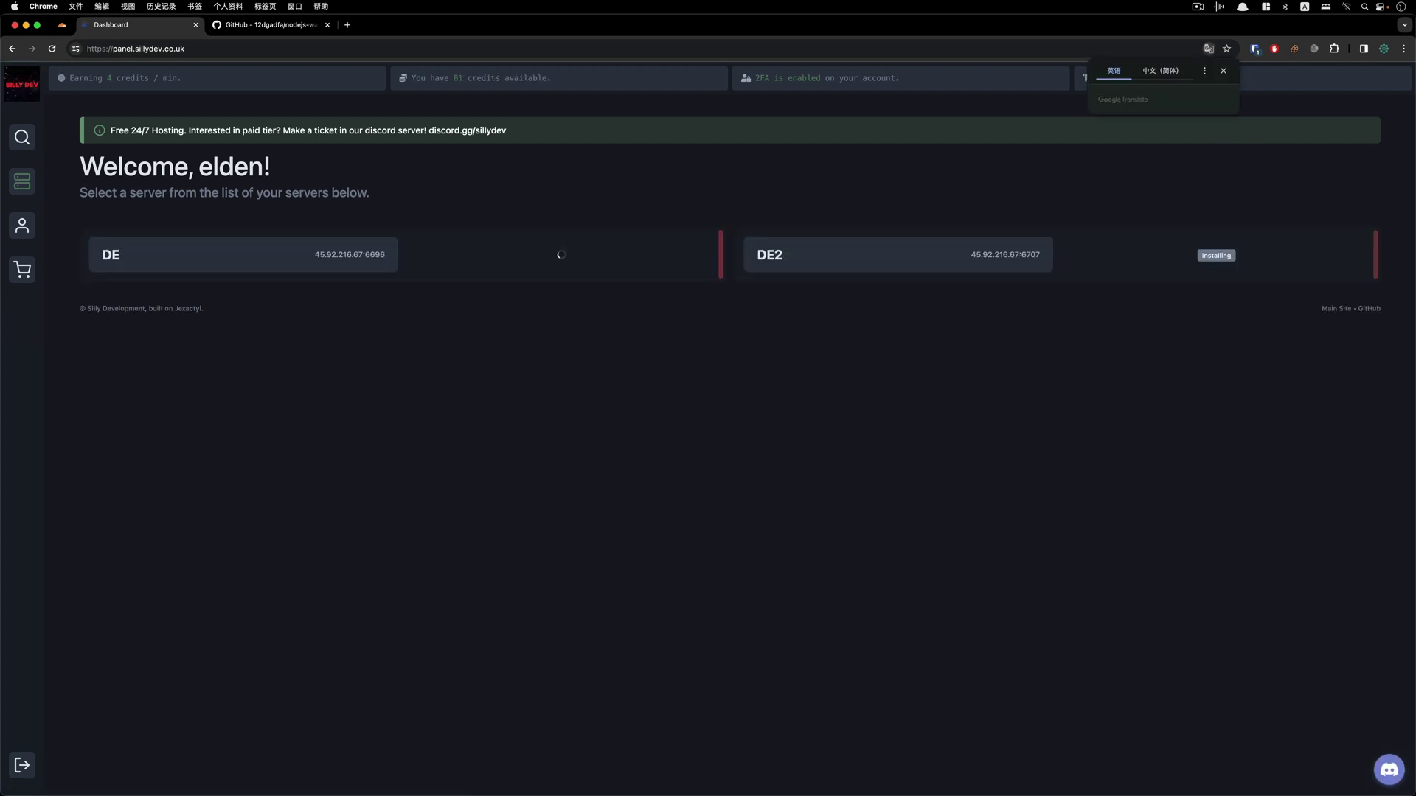
pyautogui.press('super+r')
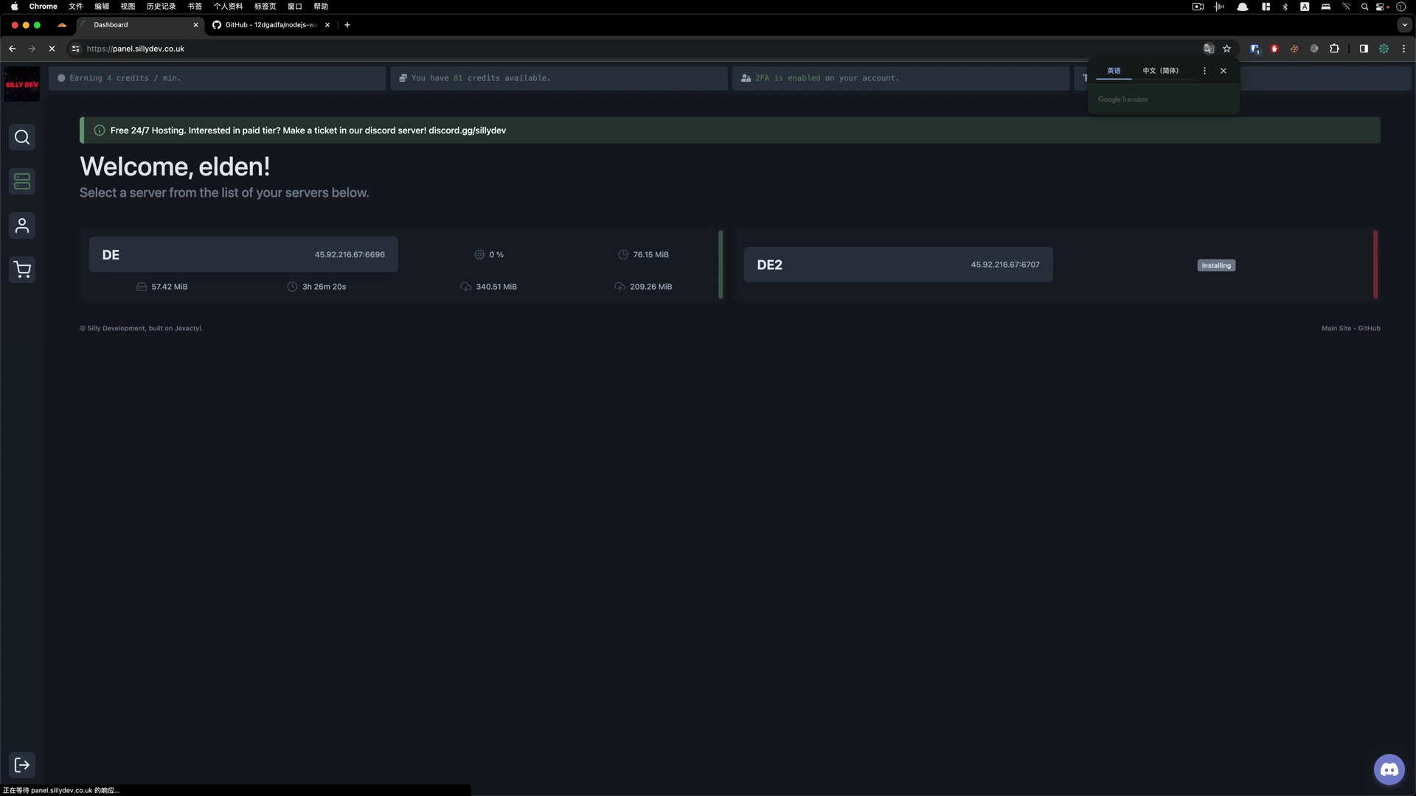
pyautogui.press('super+r')
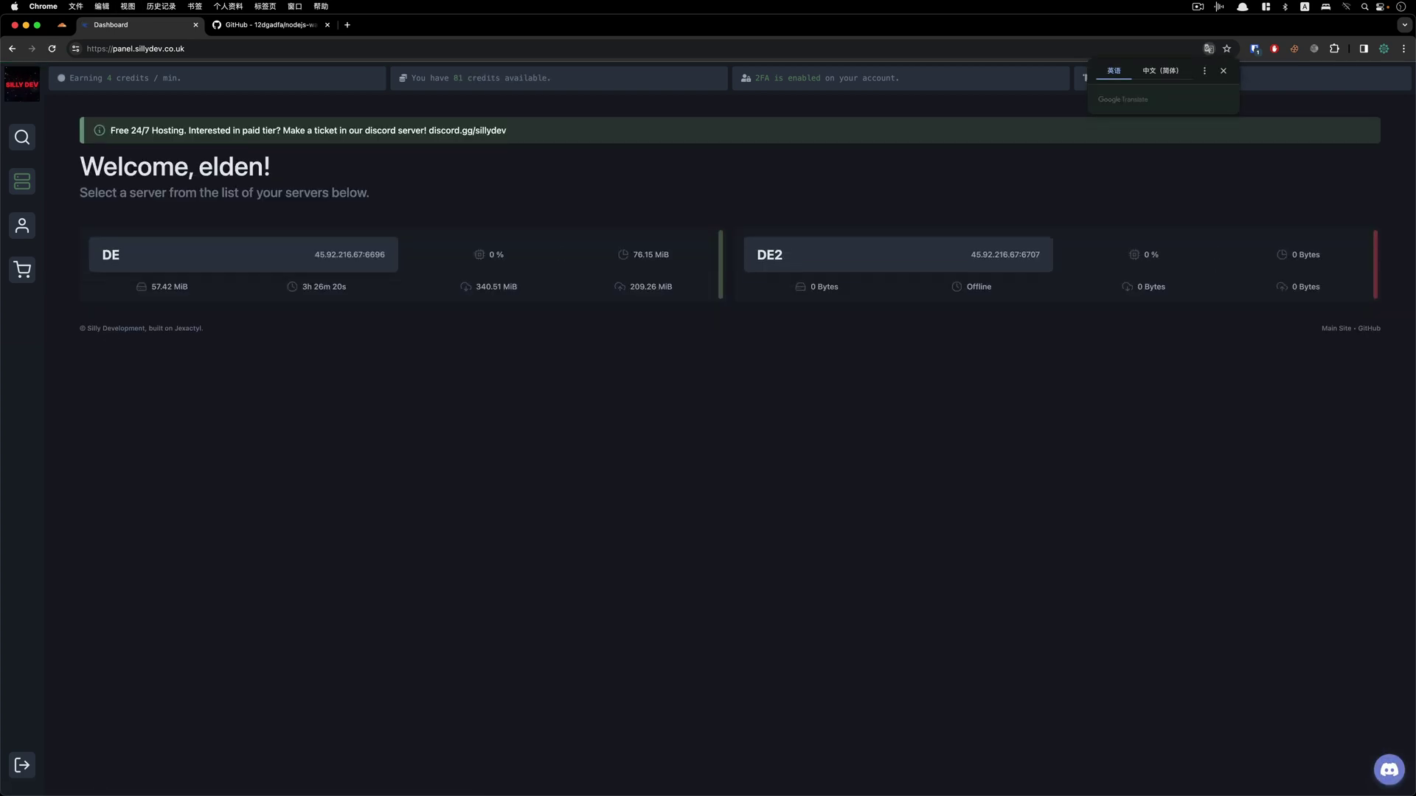
# Step: Open DE2's empty Files page, then switch to the nodejs-wanju GitHub repository
pyautogui.click(1062, 267)
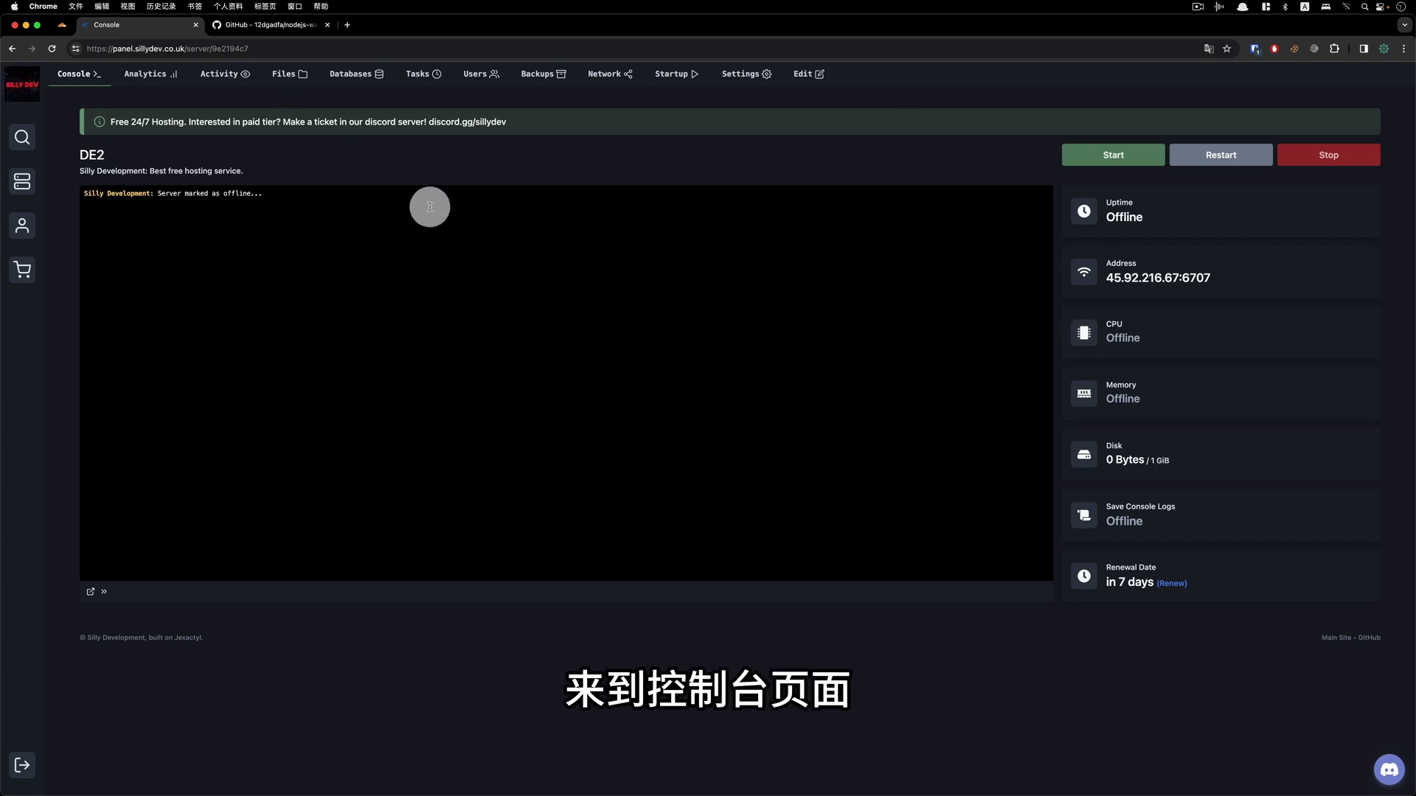
pyautogui.click(282, 74)
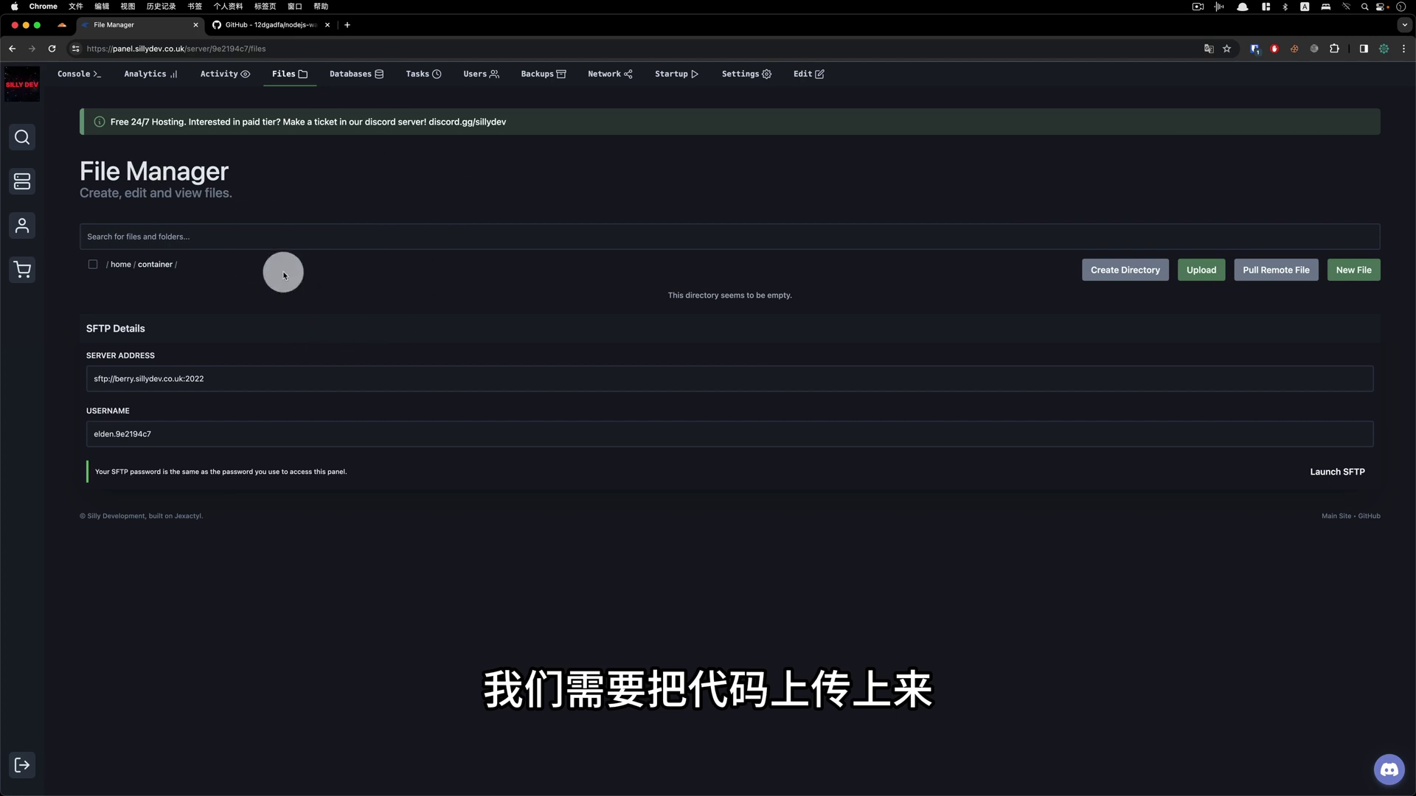
pyautogui.click(266, 24)
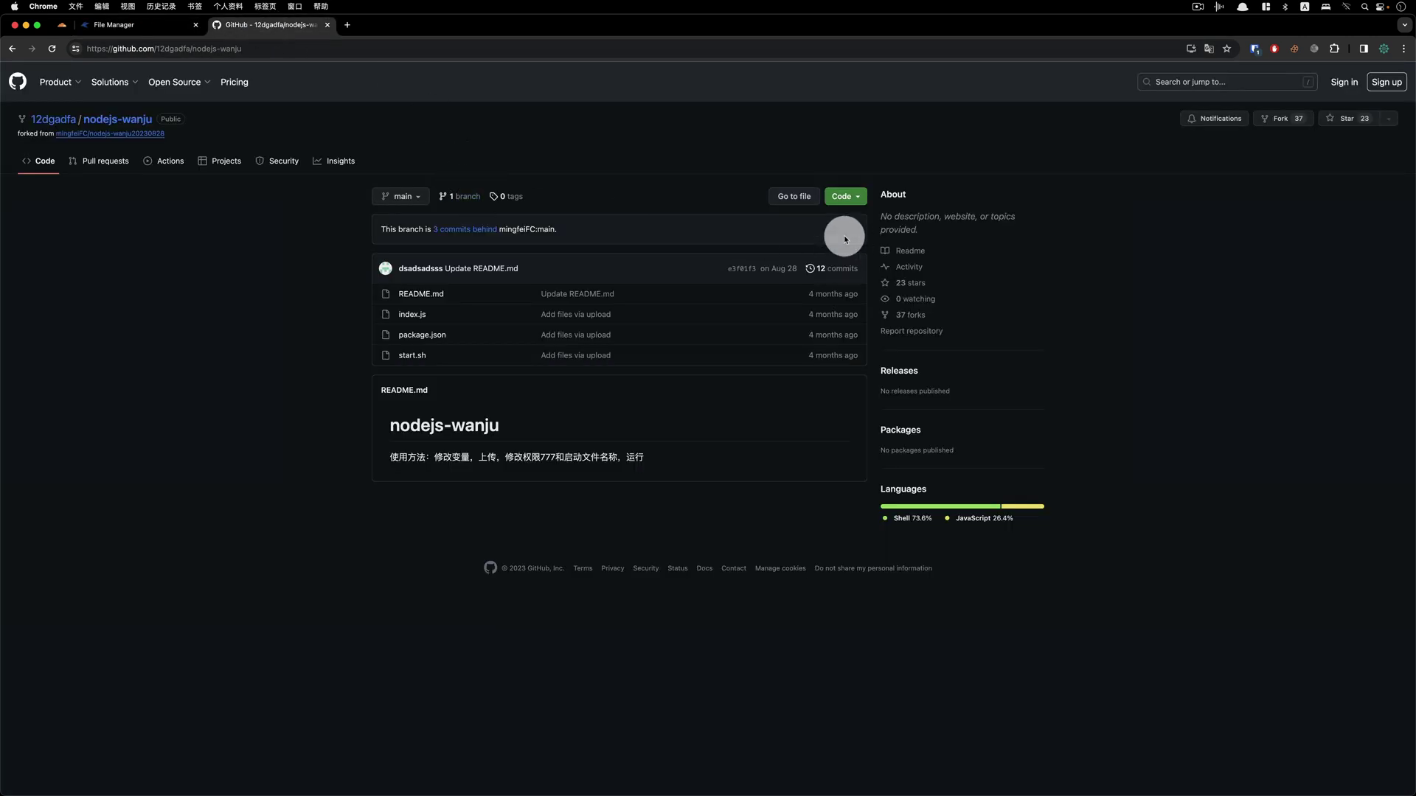
# Step: Download the nodejs-wanju repository from GitHub as a ZIP archive
pyautogui.click(845, 196)
pyautogui.click(110, 47)
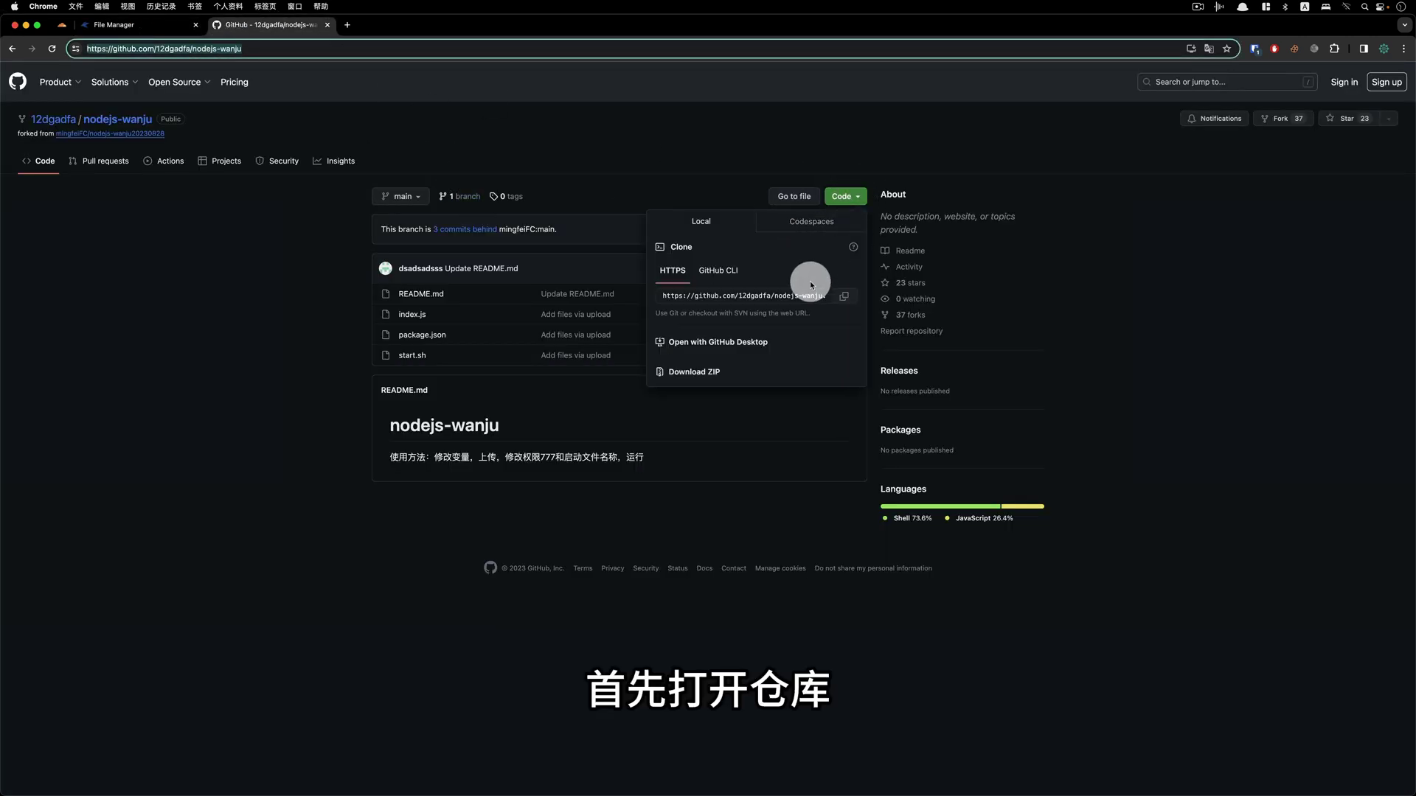
pyautogui.click(686, 372)
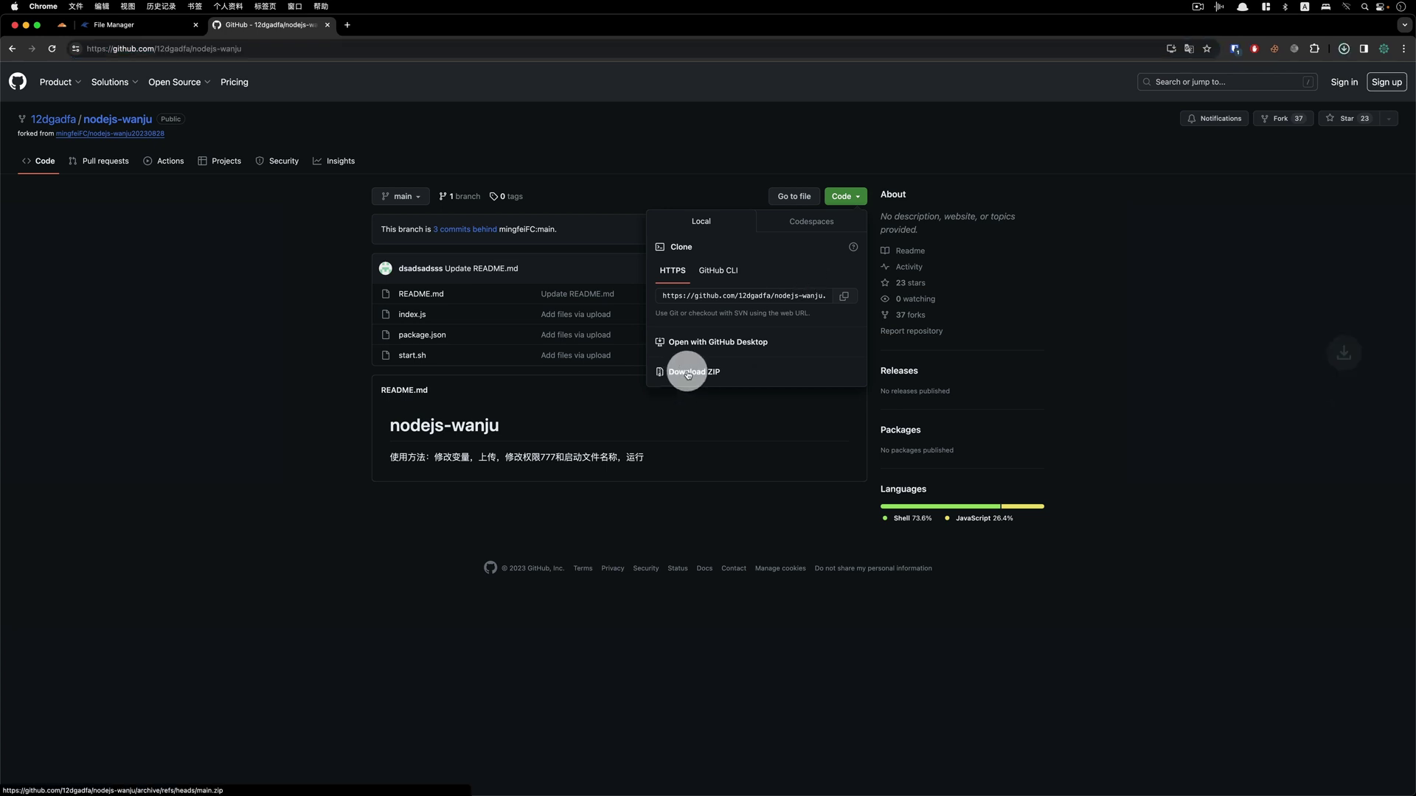
# Step: Extract nodejs-wanju-main.zip in Downloads and return to DE2's File Manager
pyautogui.click(20, 265)
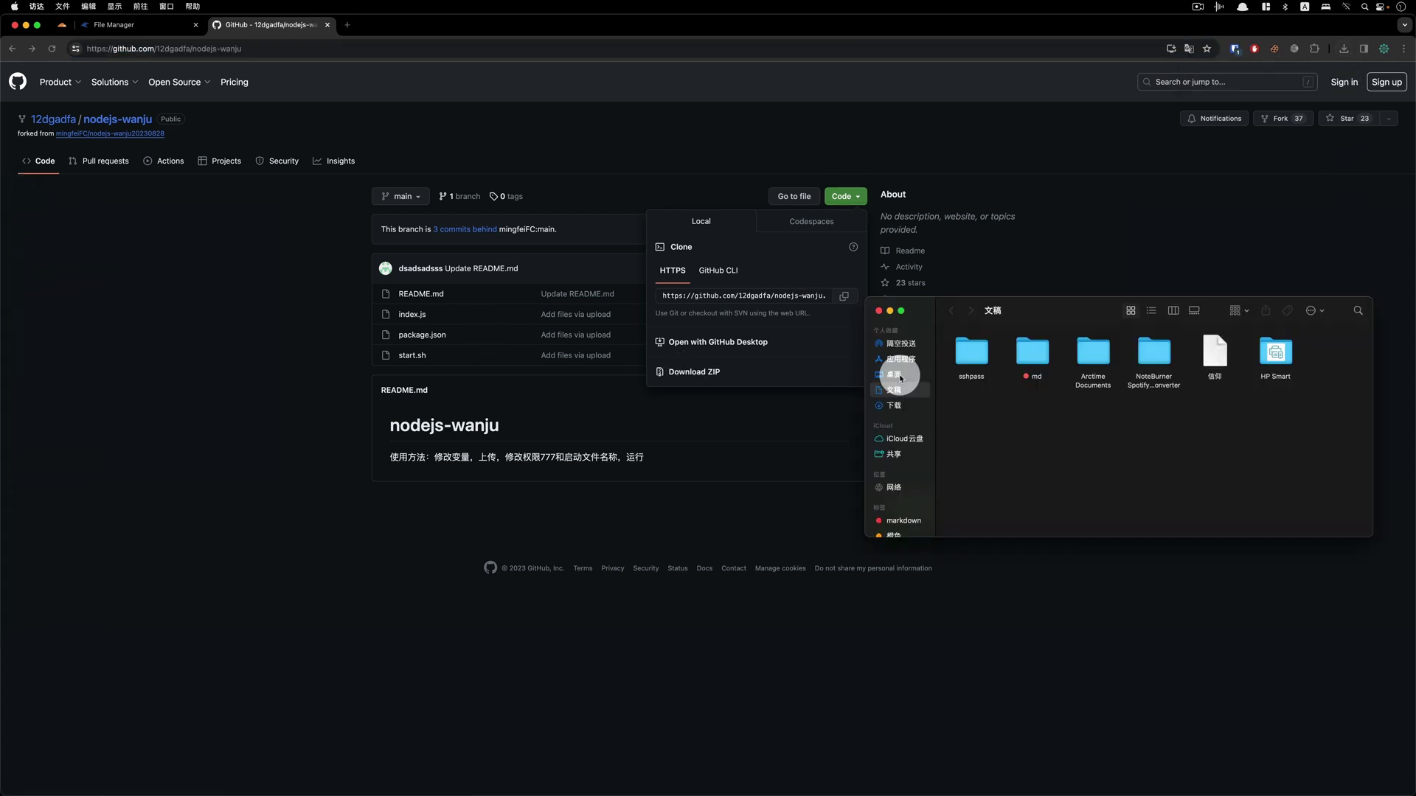
pyautogui.click(894, 406)
pyautogui.doubleClick(966, 353)
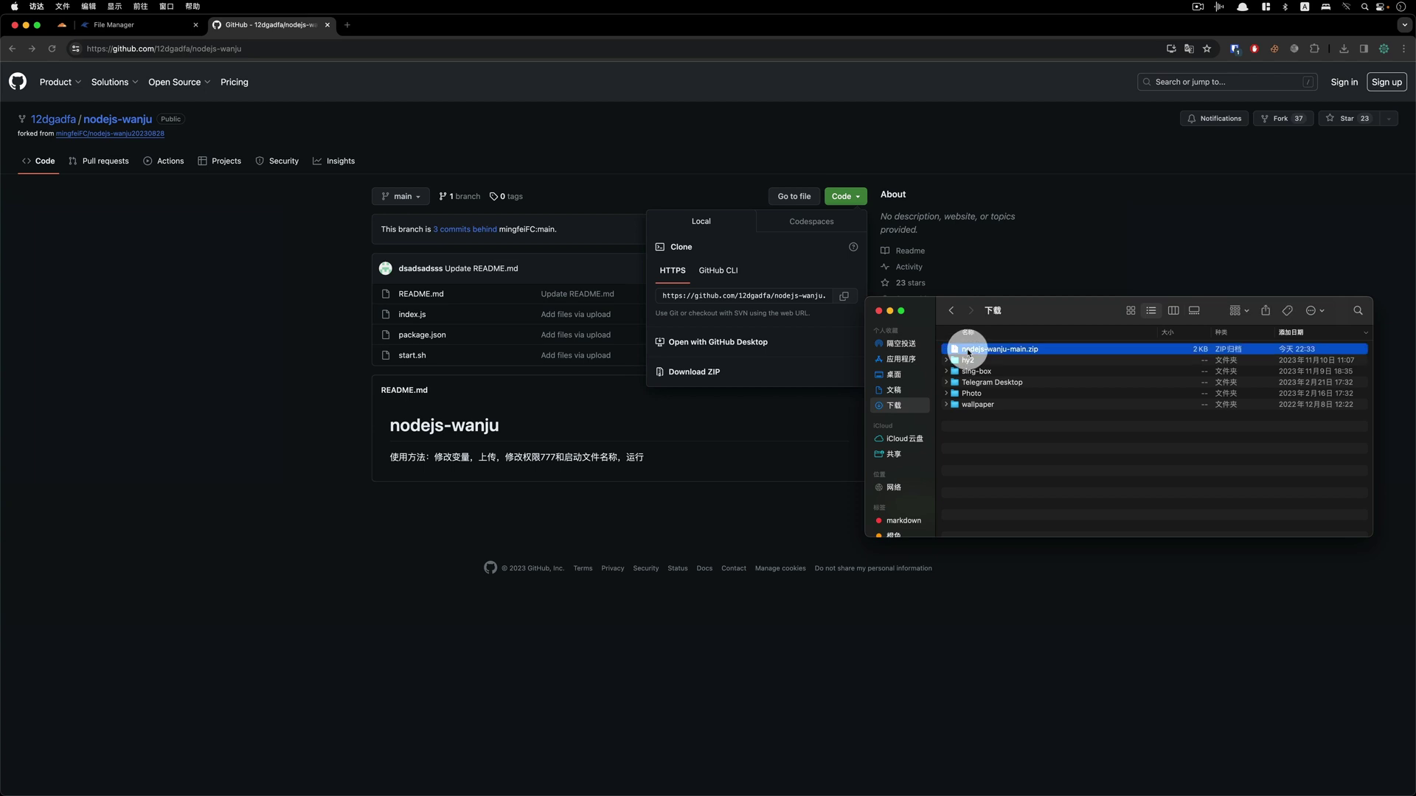
pyautogui.click(206, 345)
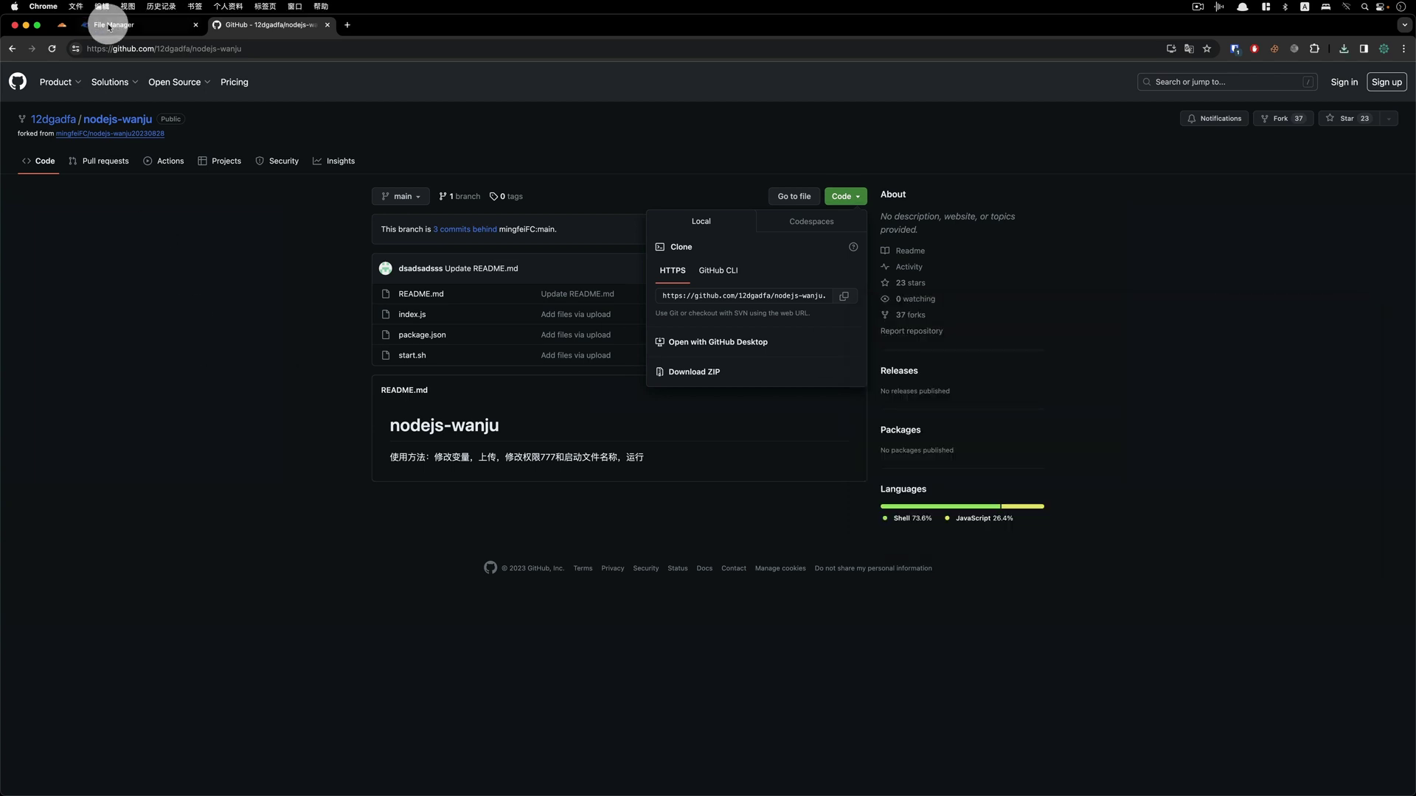
pyautogui.click(114, 24)
# Step: Upload index.js, package.json and start.sh from Downloads/nodejs-wanju-main, leaving out README.md
pyautogui.click(1209, 267)
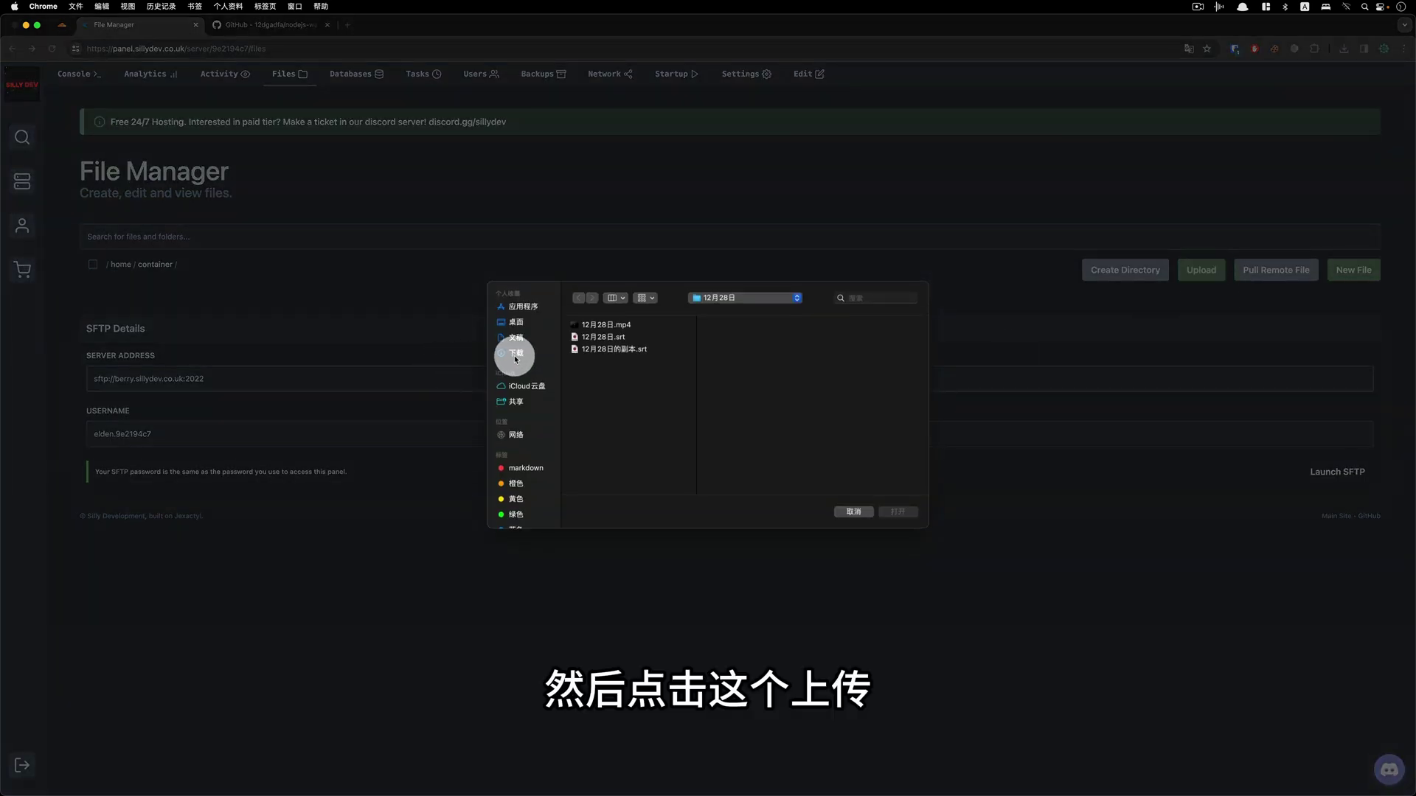
pyautogui.click(516, 324)
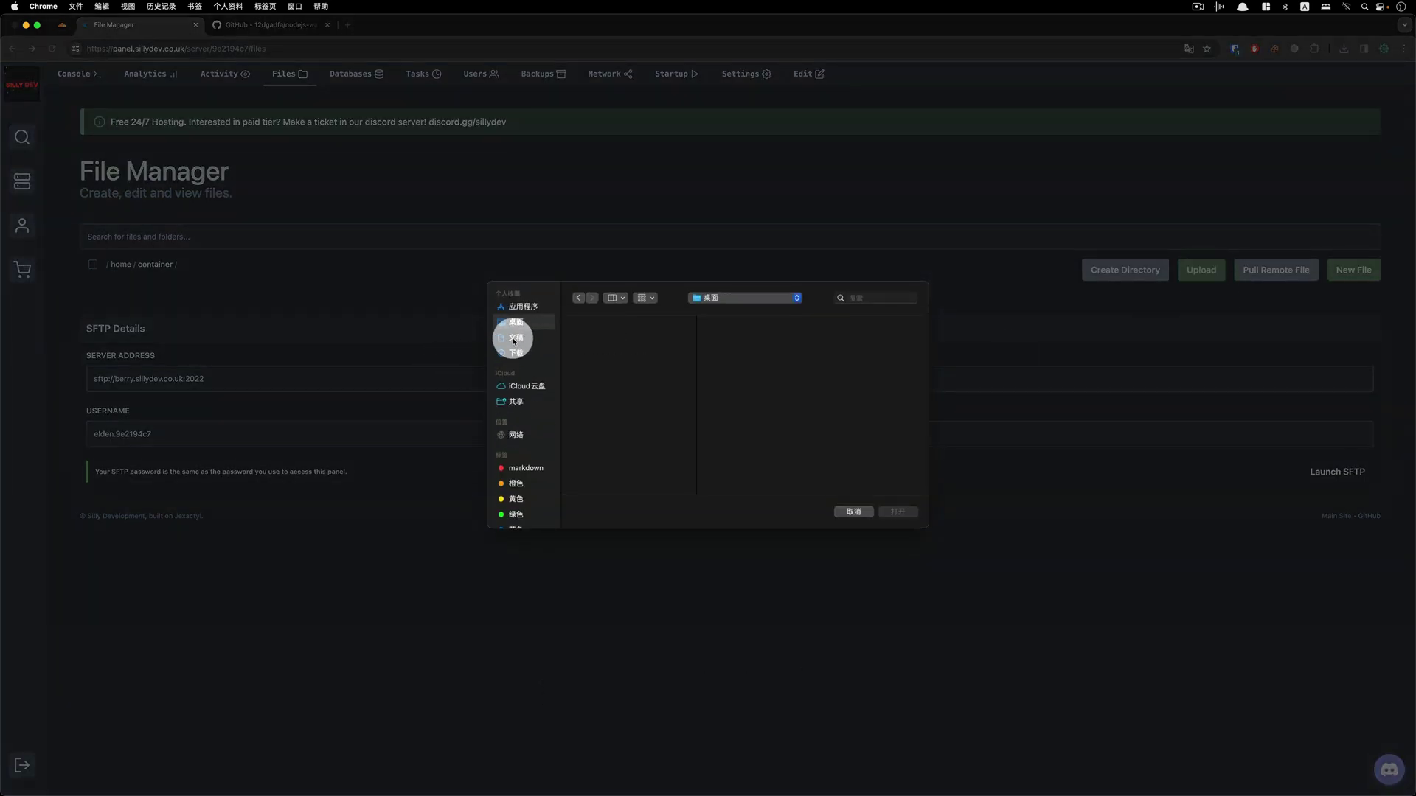
pyautogui.click(514, 353)
pyautogui.click(591, 325)
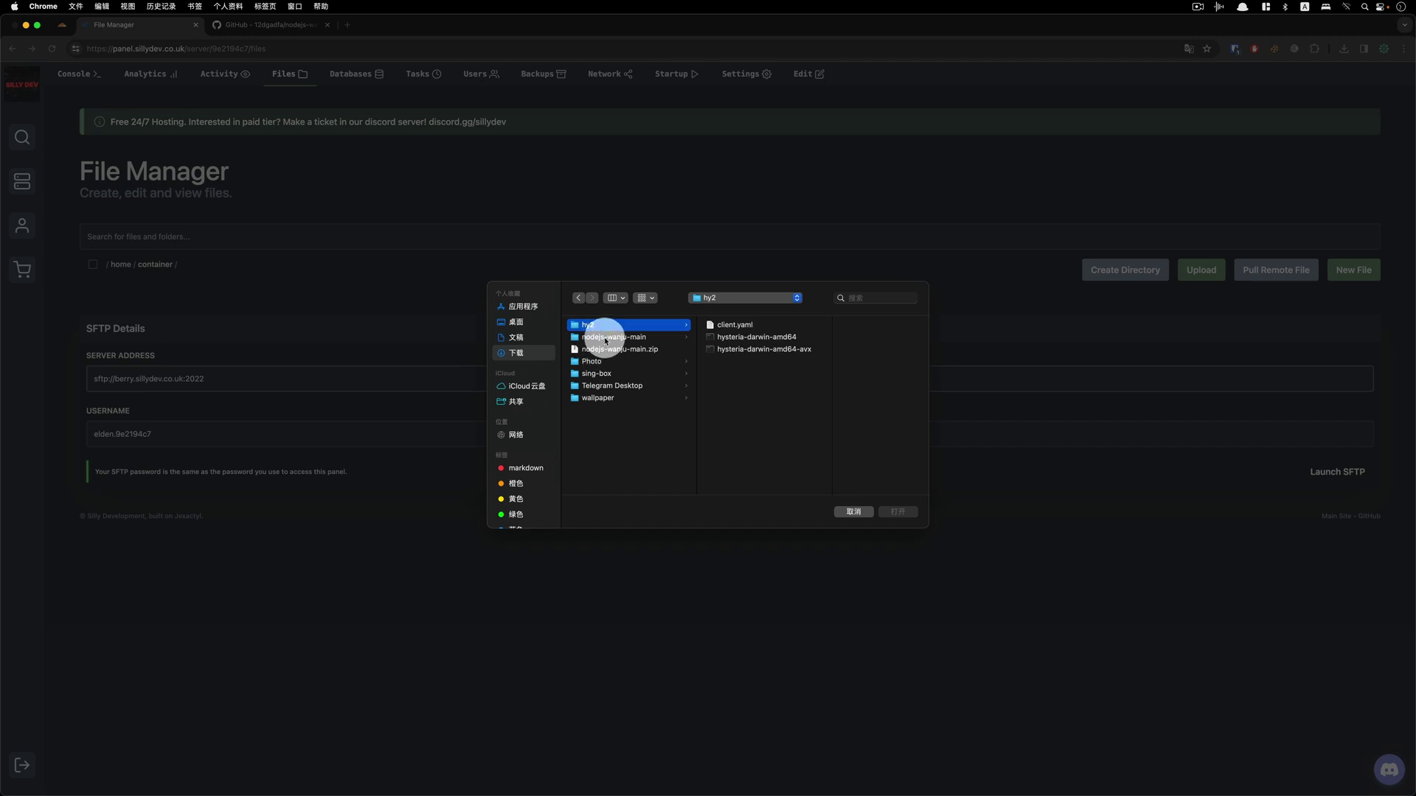
pyautogui.click(607, 338)
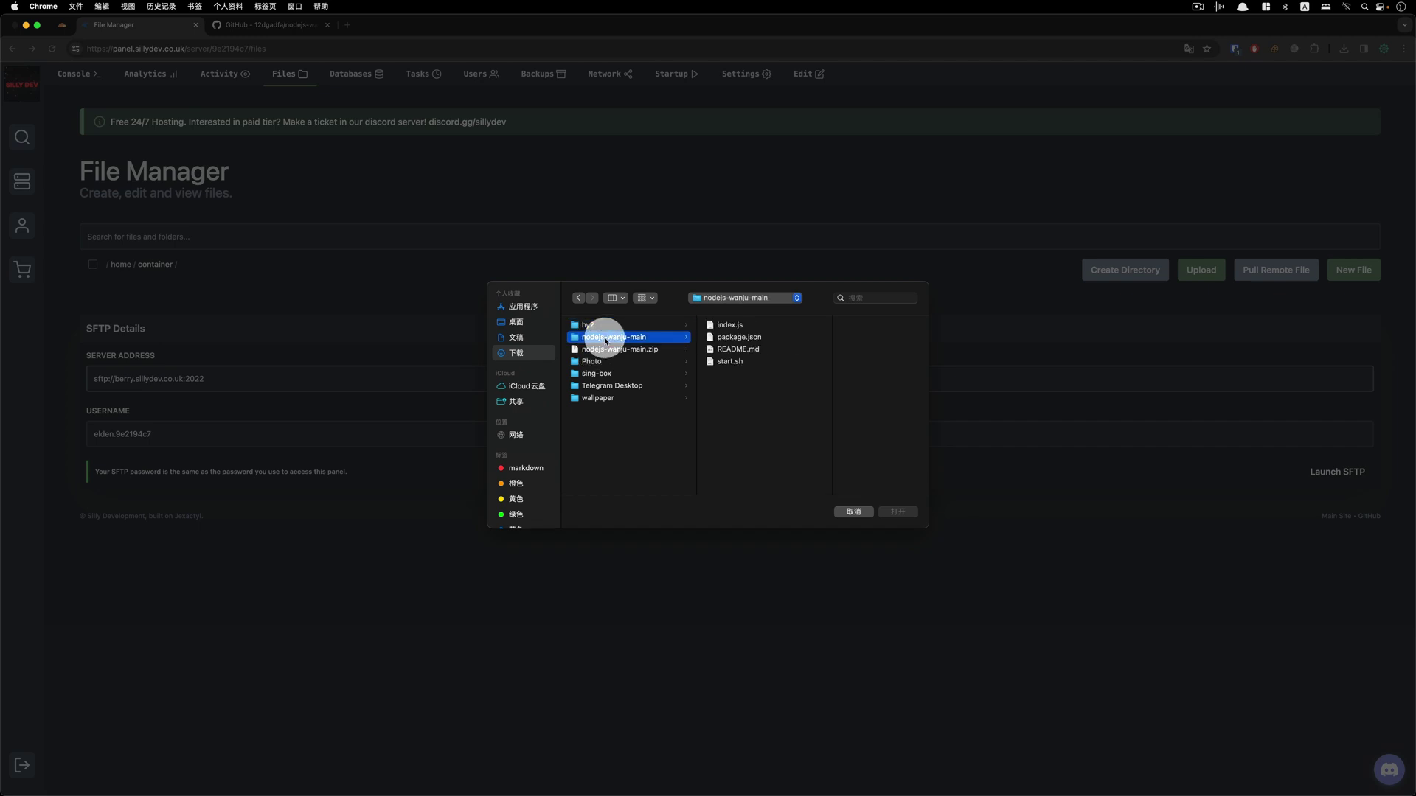
pyautogui.keyDown('shift'); pyautogui.click(733, 338); pyautogui.keyUp('shift')
pyautogui.keyDown('super'); pyautogui.click(694, 363); pyautogui.keyUp('super')
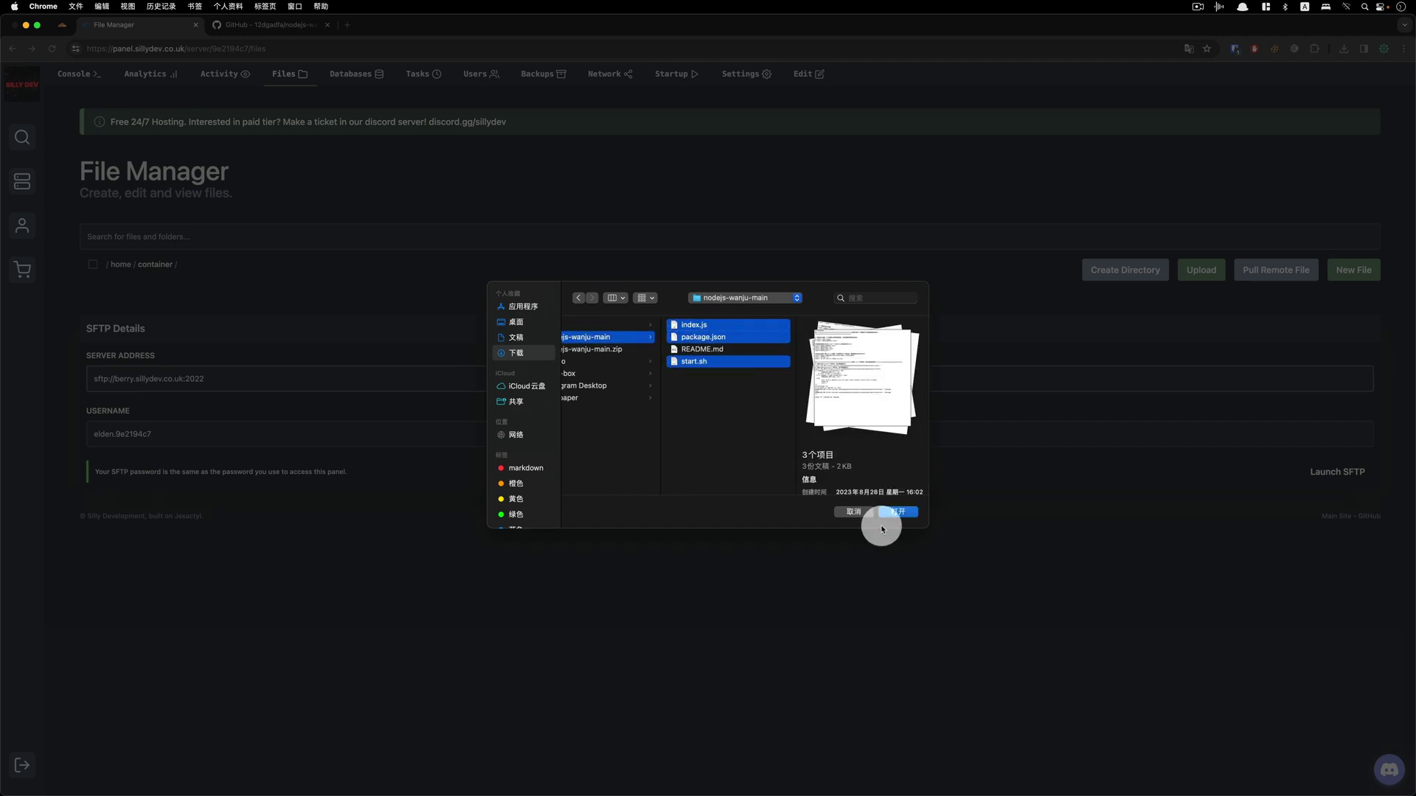
pyautogui.click(897, 514)
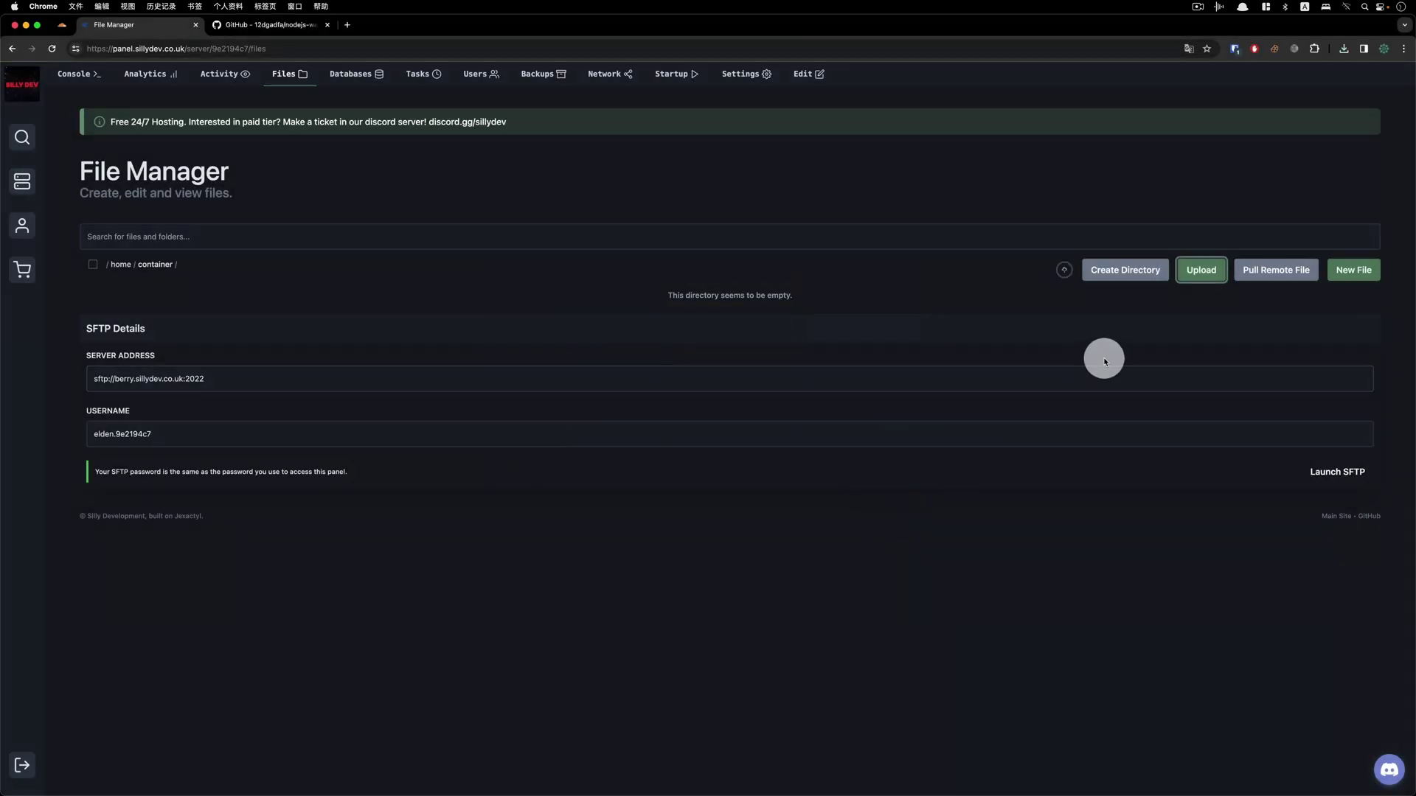
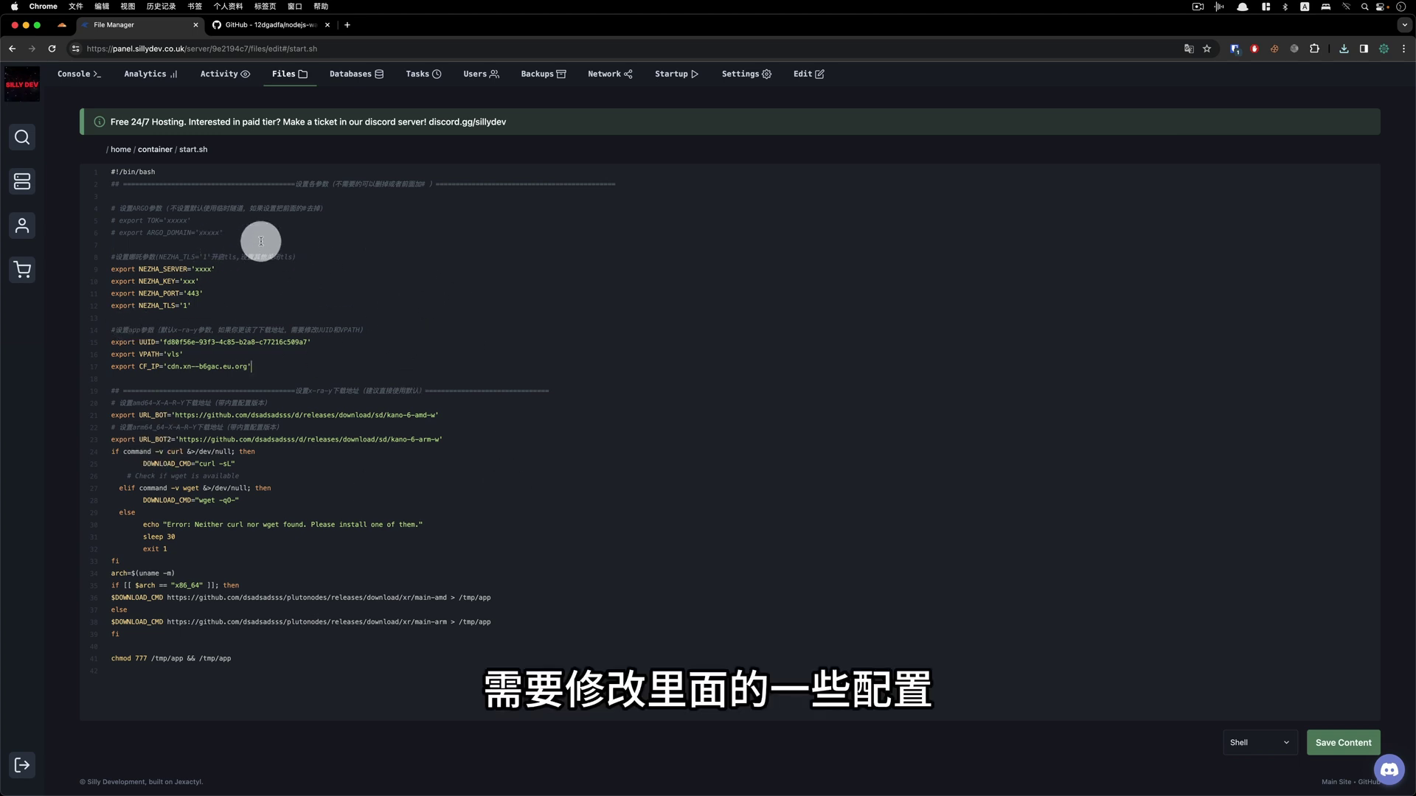
# Step: Delete the NEZHA comment and its four NEZHA export lines from start.sh
pyautogui.moveTo(224, 309); pyautogui.dragTo(105, 260)
pyautogui.press('BackSpace')
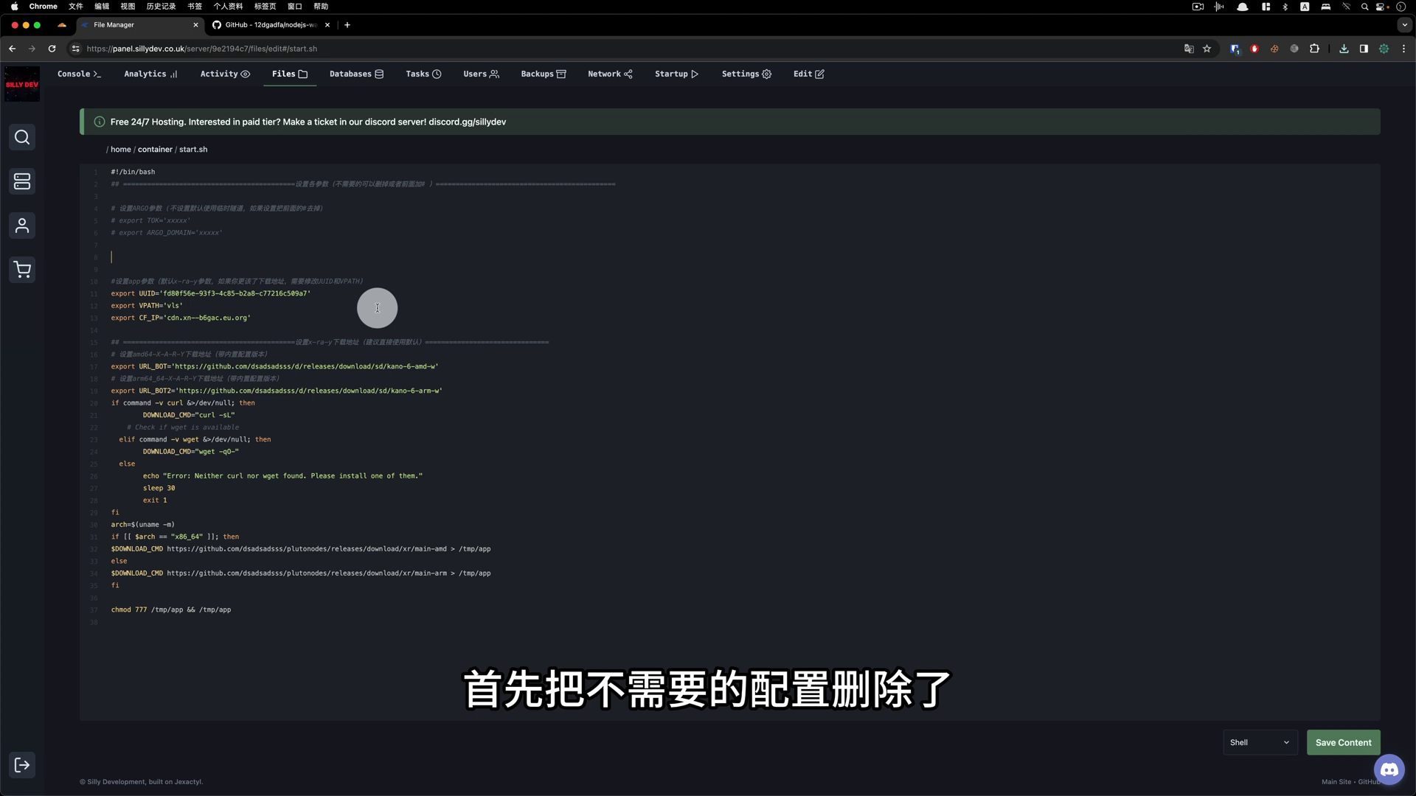
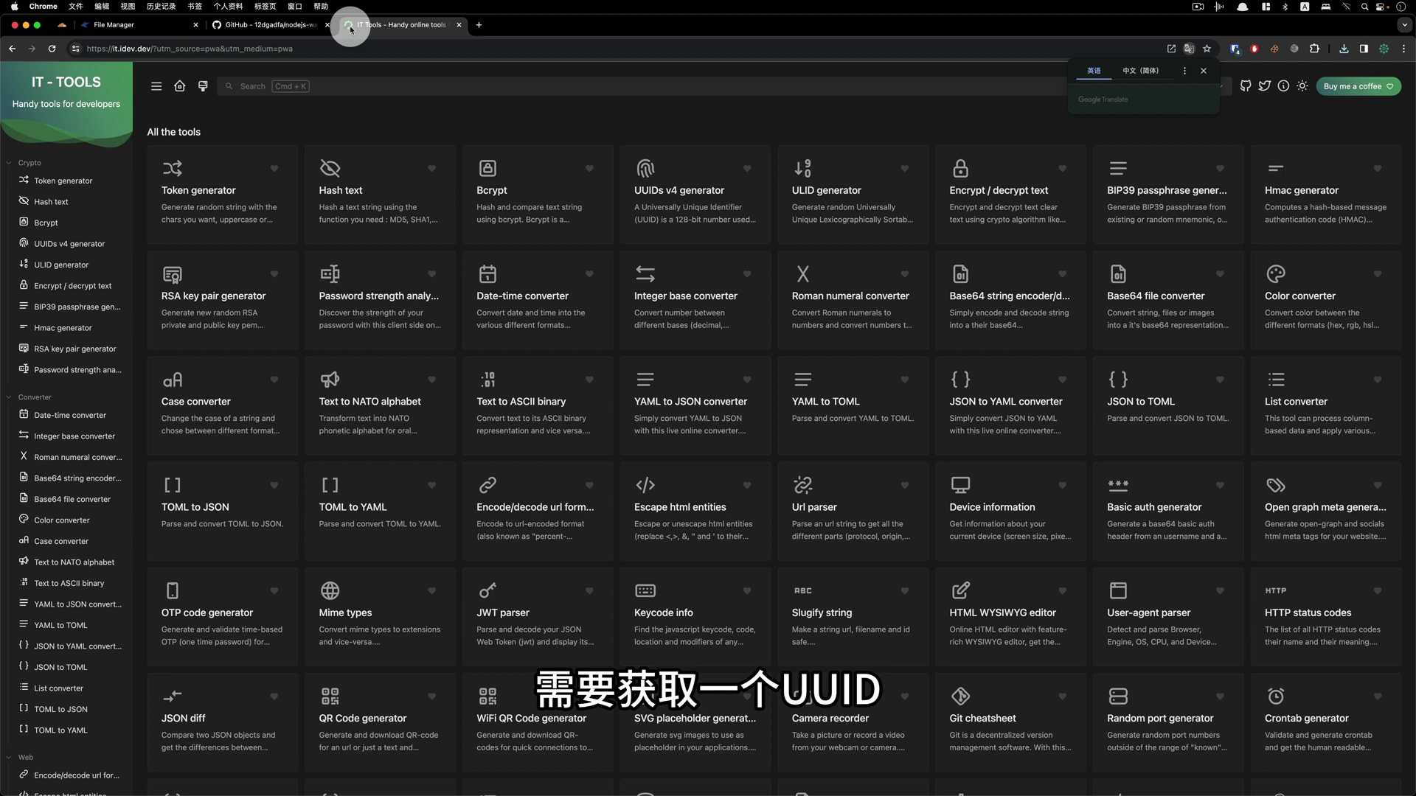
# Step: Copy a freshly generated v4 UUID from the UUIDs v4 generator, then return to start.sh
pyautogui.press('super+k')
pyautogui.write('uuid')
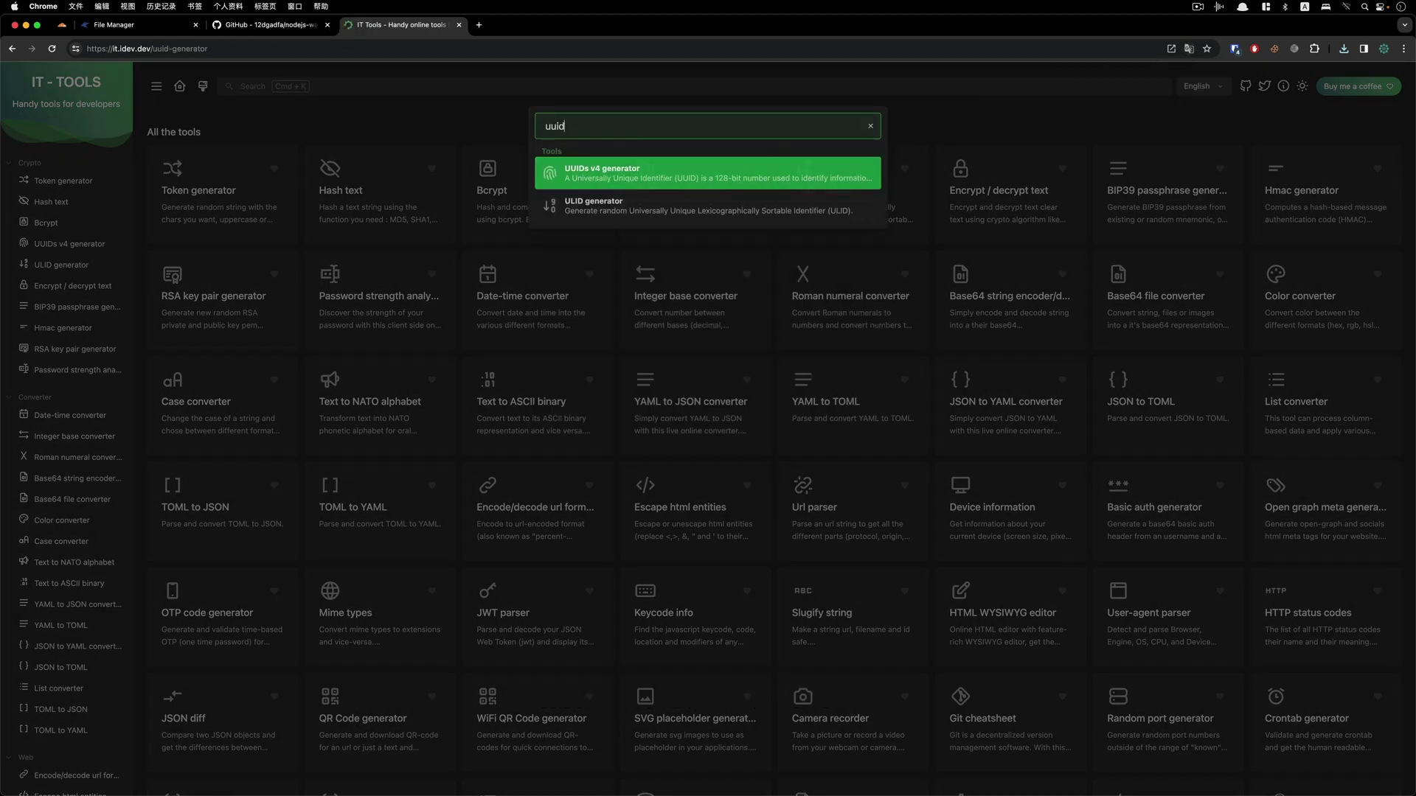
pyautogui.press('Return')
pyautogui.click(745, 282)
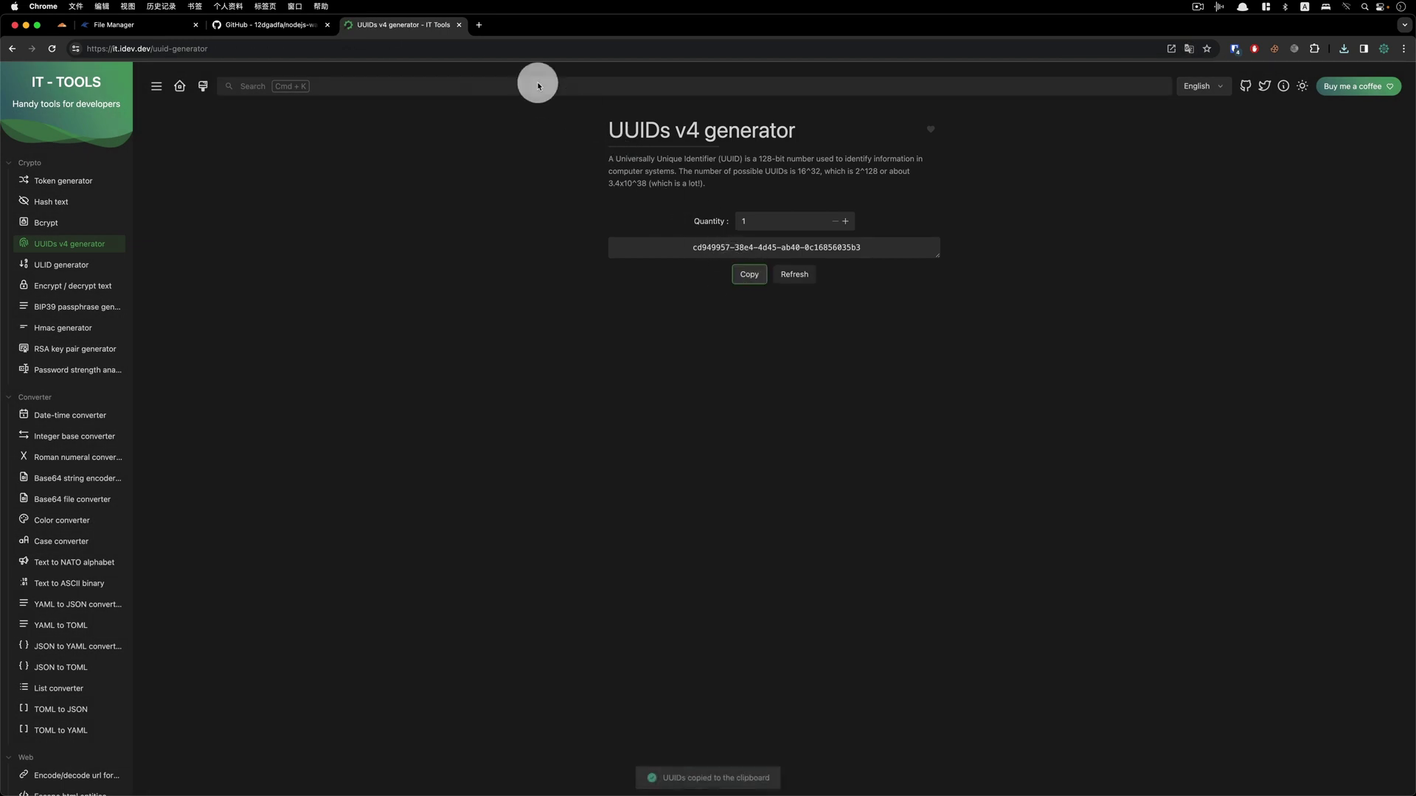
pyautogui.click(747, 276)
pyautogui.press('super+w')
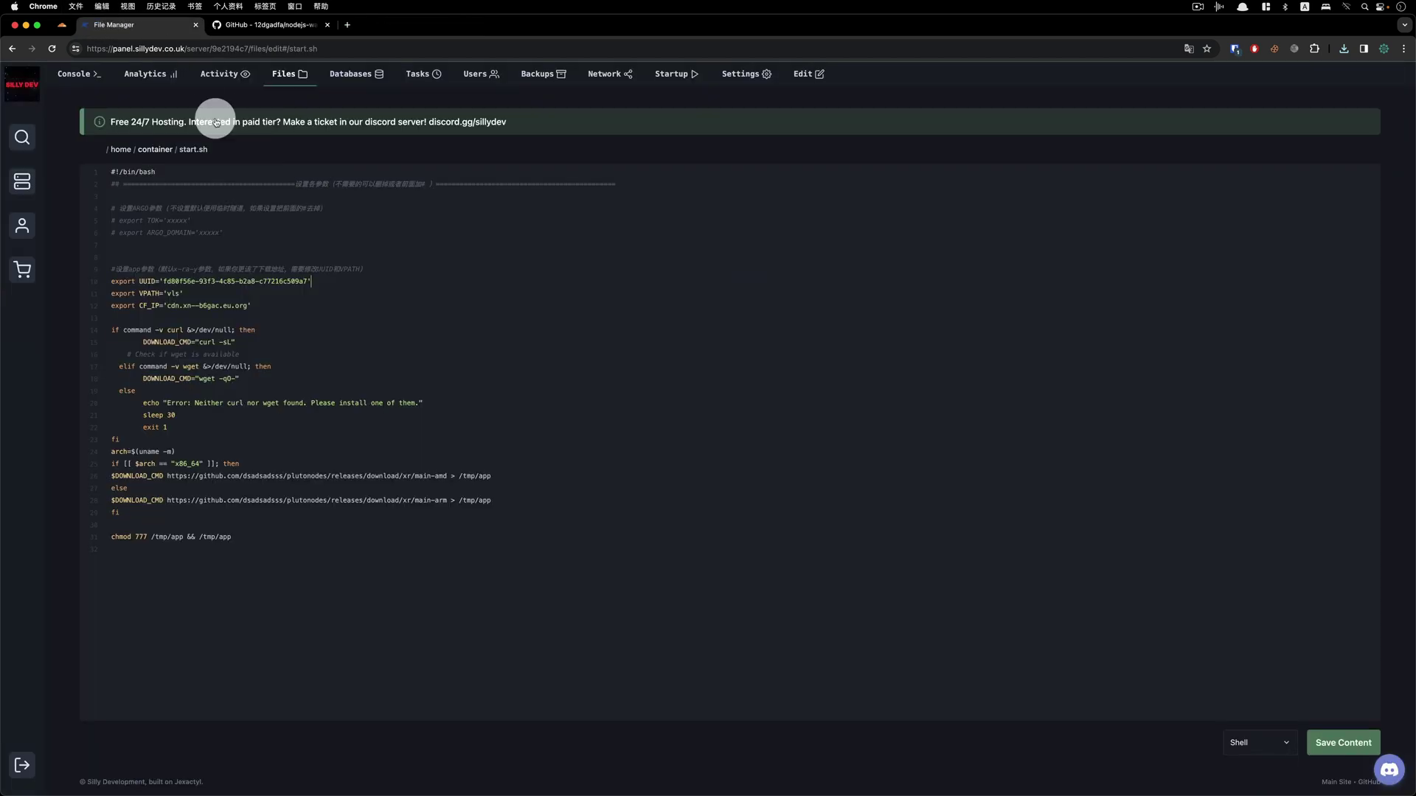
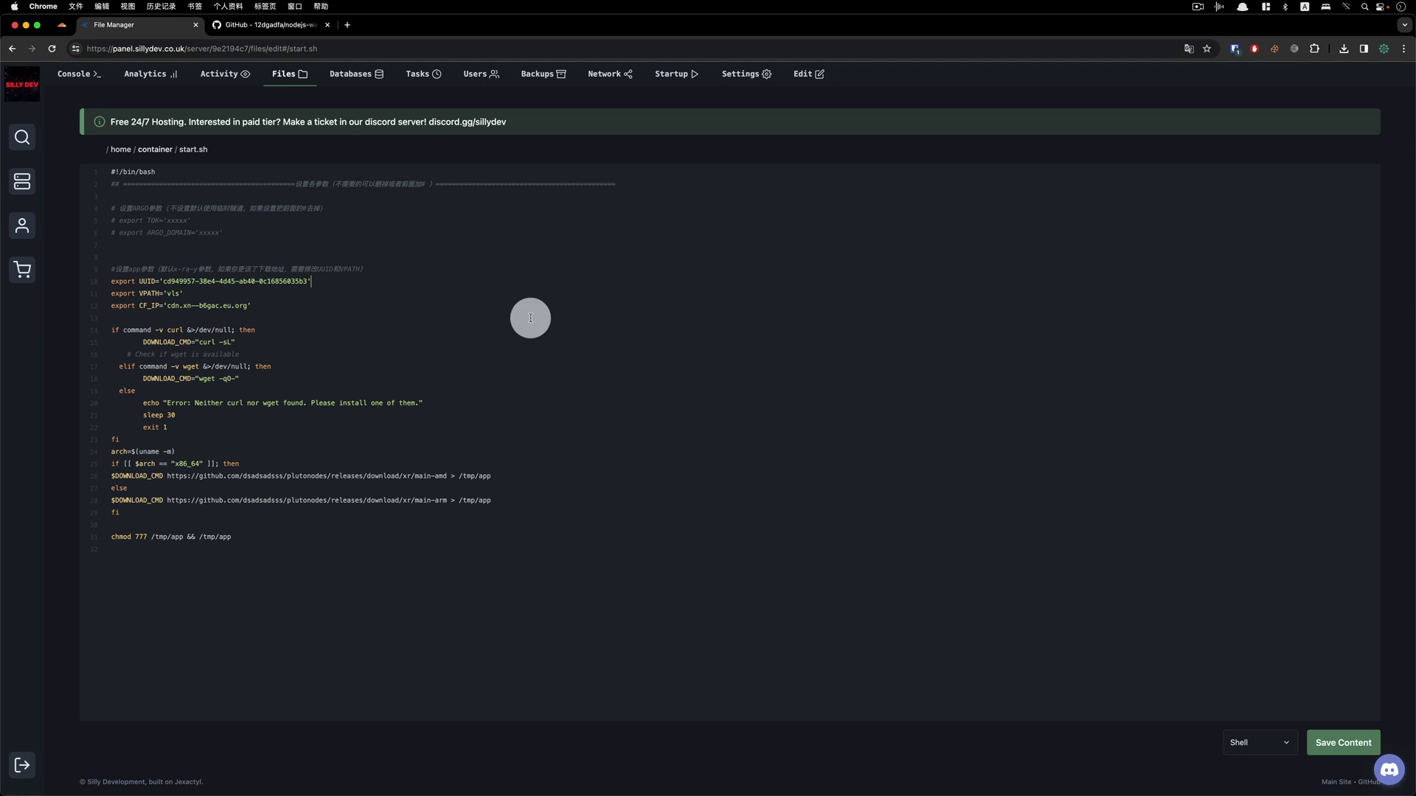
# Step: Paste the freshly generated v4 UUID over the old value on line 10's export
pyautogui.click(158, 310)
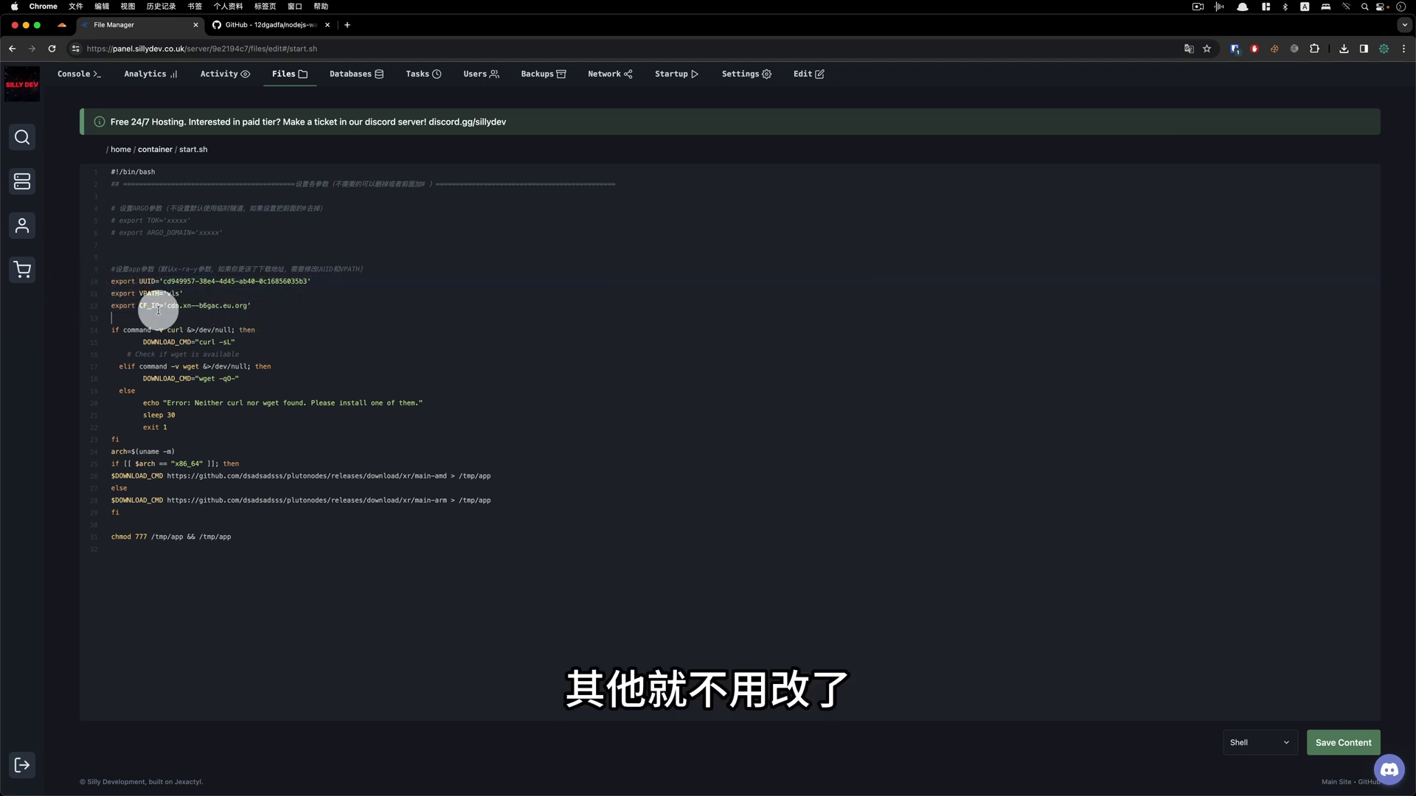
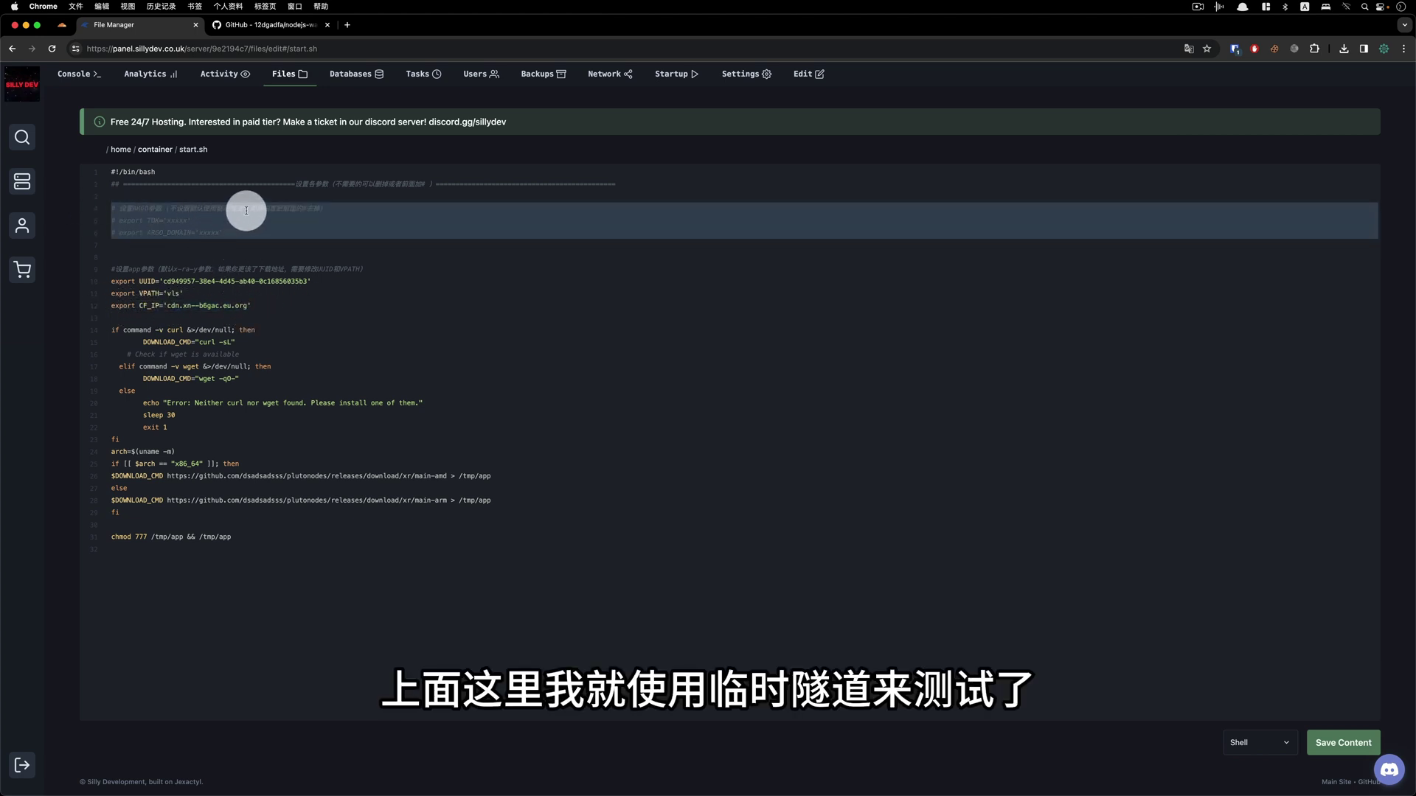
# Step: Save start.sh with the Argo tunnel-token lines 4–6 left commented out
pyautogui.click(278, 316)
pyautogui.moveTo(246, 233); pyautogui.dragTo(98, 207)
pyautogui.moveTo(196, 232); pyautogui.dragTo(88, 215)
pyautogui.click(326, 337)
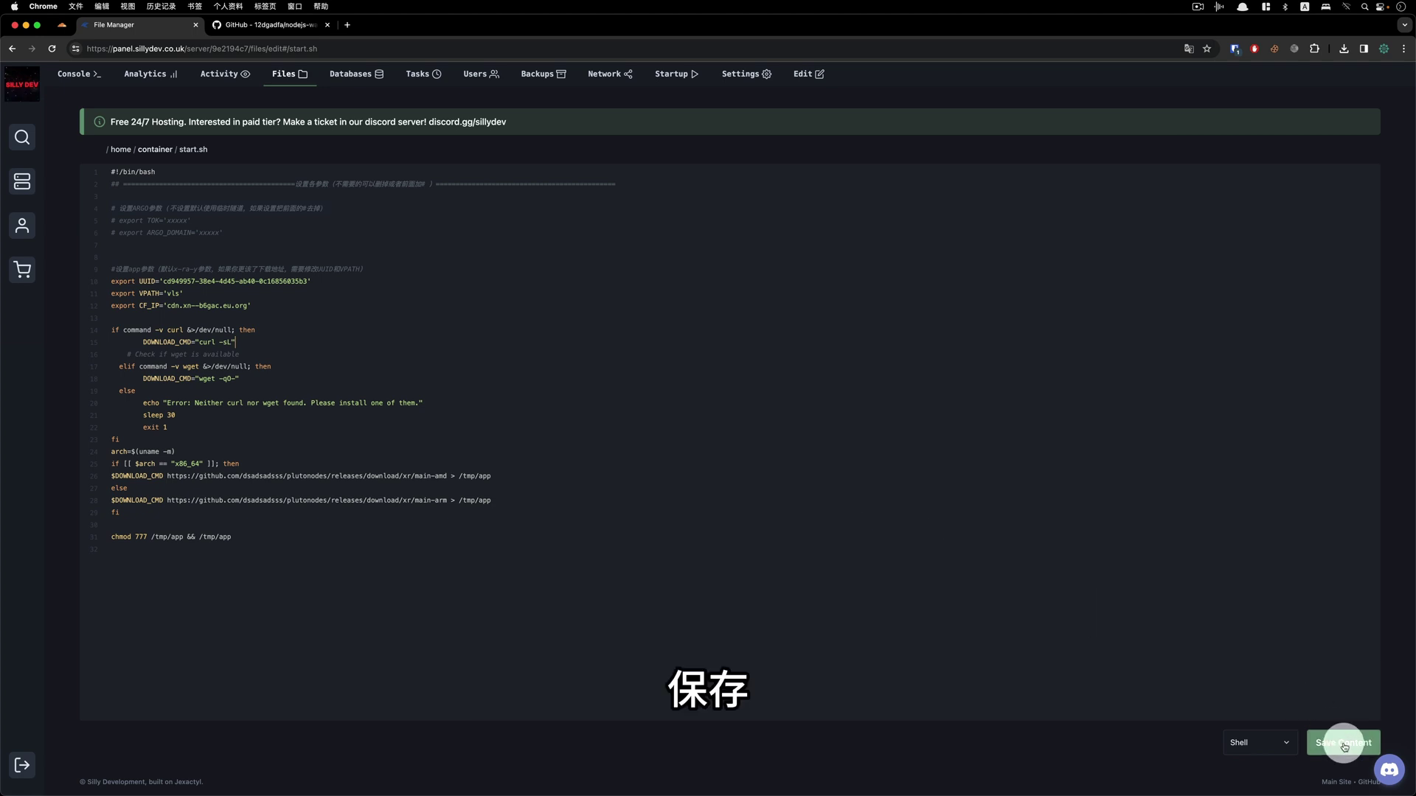
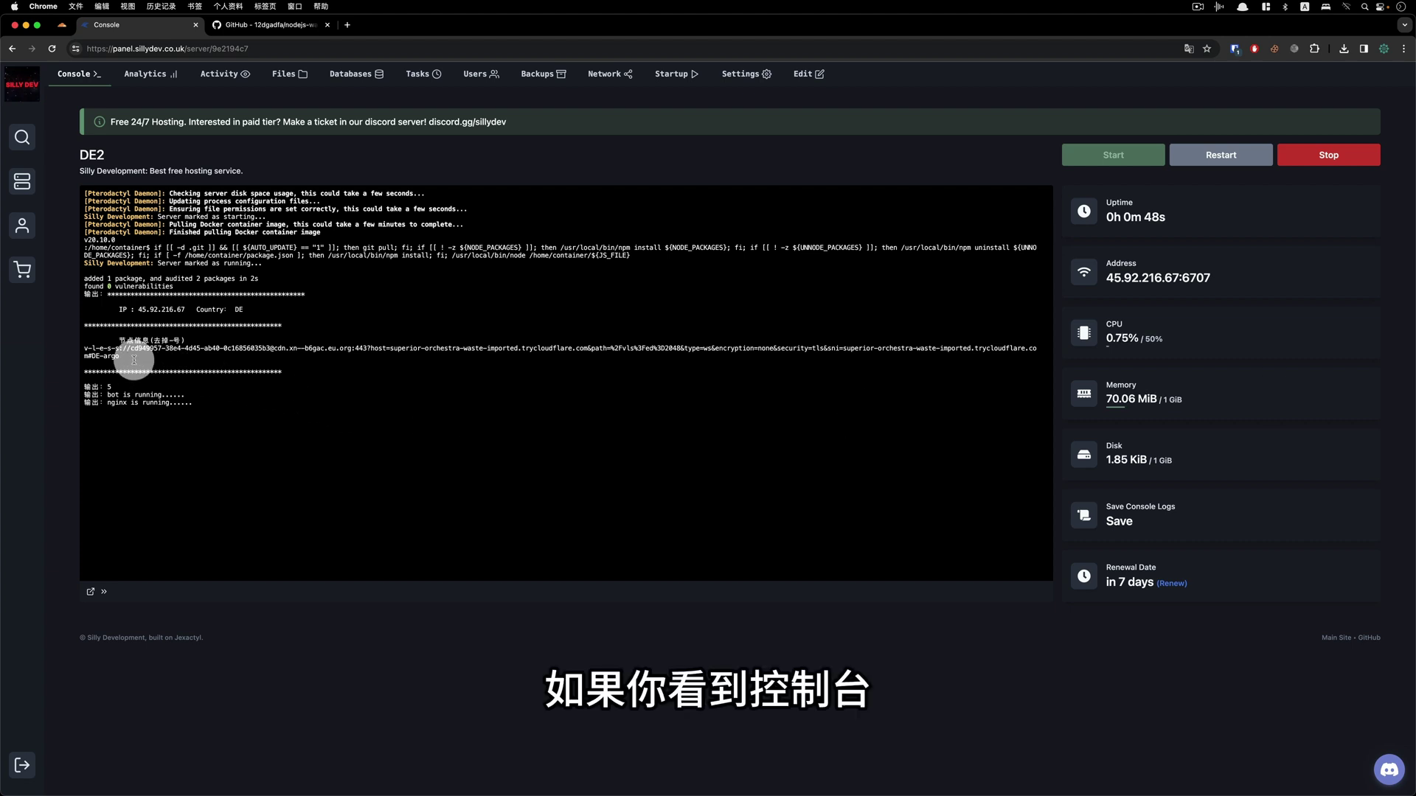
# Step: Copy the generated v-l-e-s-s node link from the DE2 server console
pyautogui.moveTo(134, 359); pyautogui.dragTo(85, 347)
pyautogui.press('super+c')
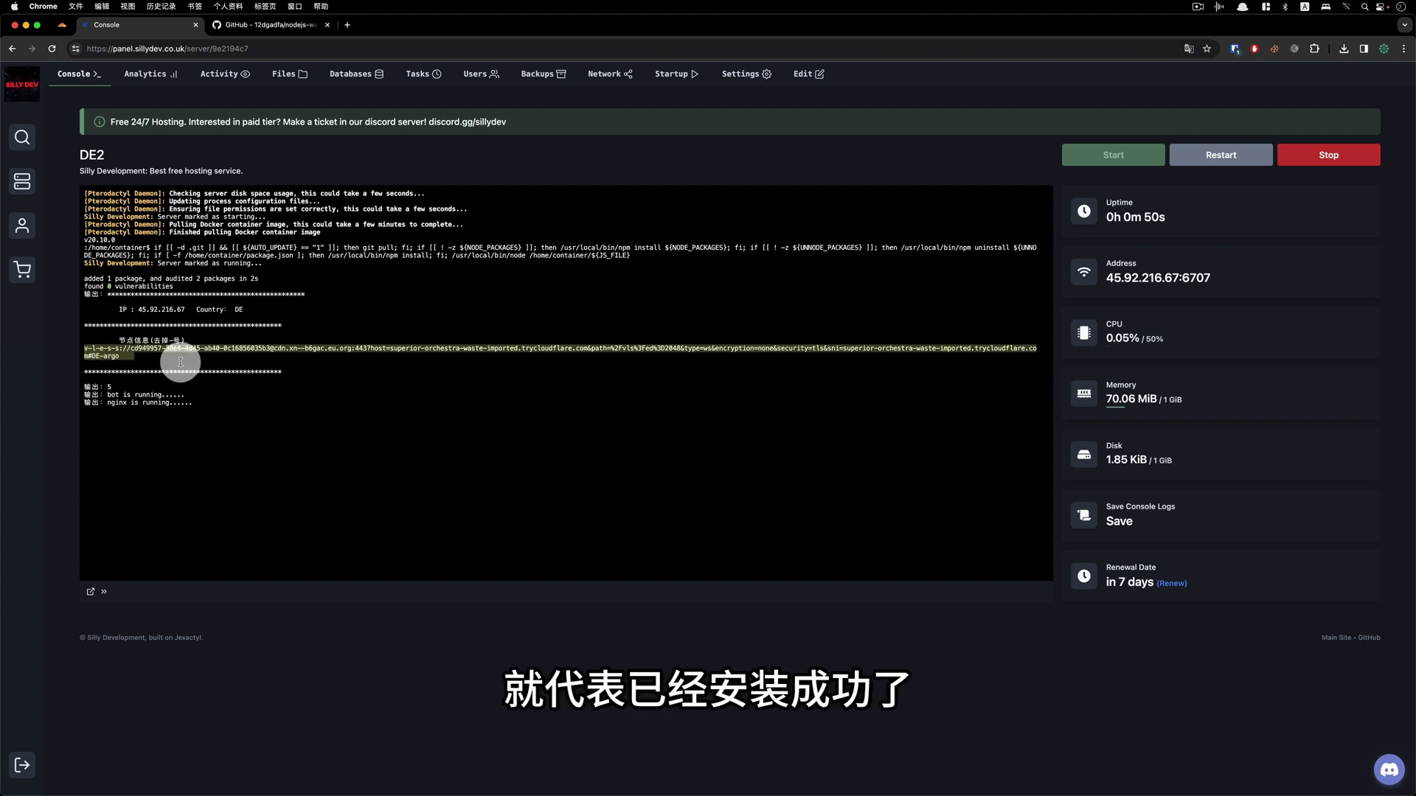
pyautogui.press('super+space')
# Step: Launch Sublime Text with its window maximized
pyautogui.write('su')
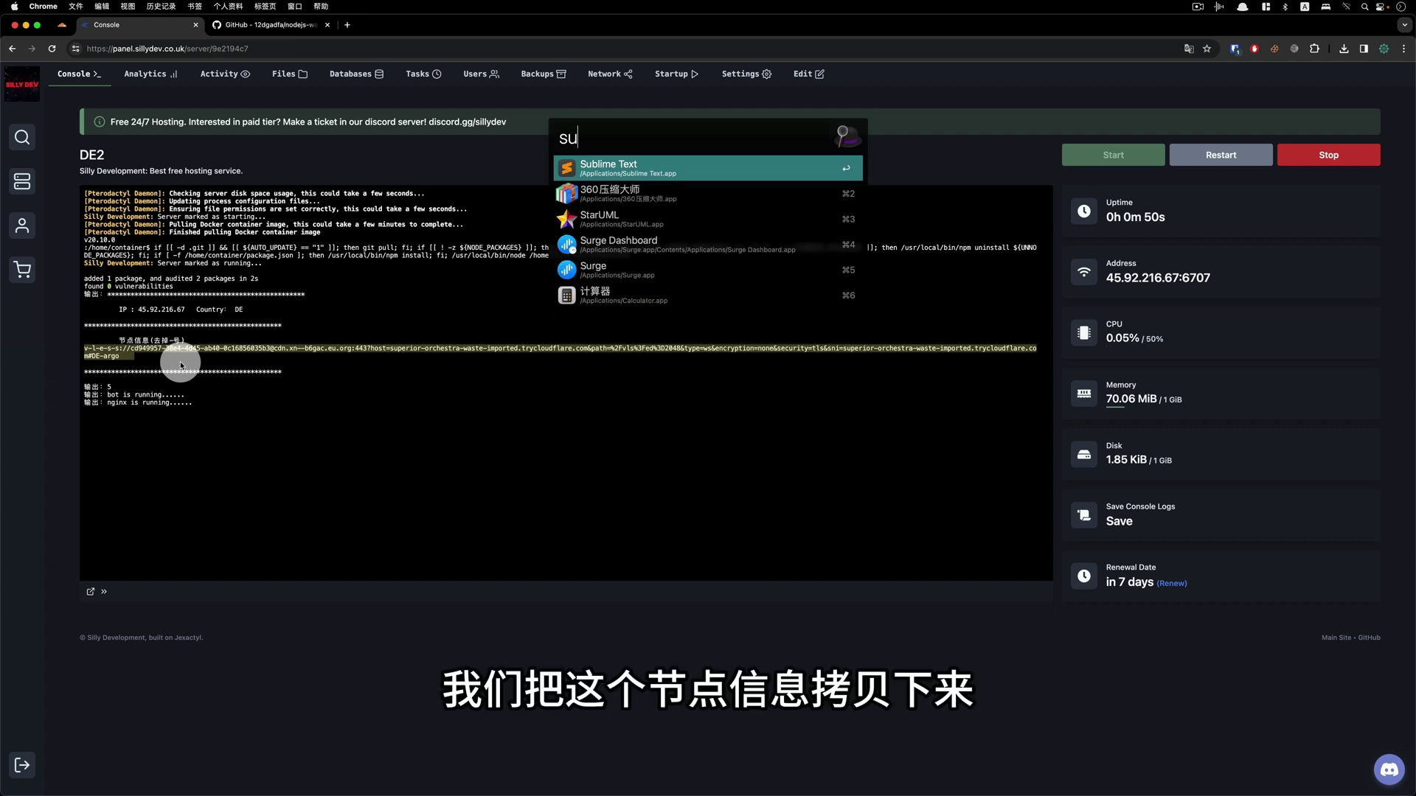
pyautogui.press('Return')
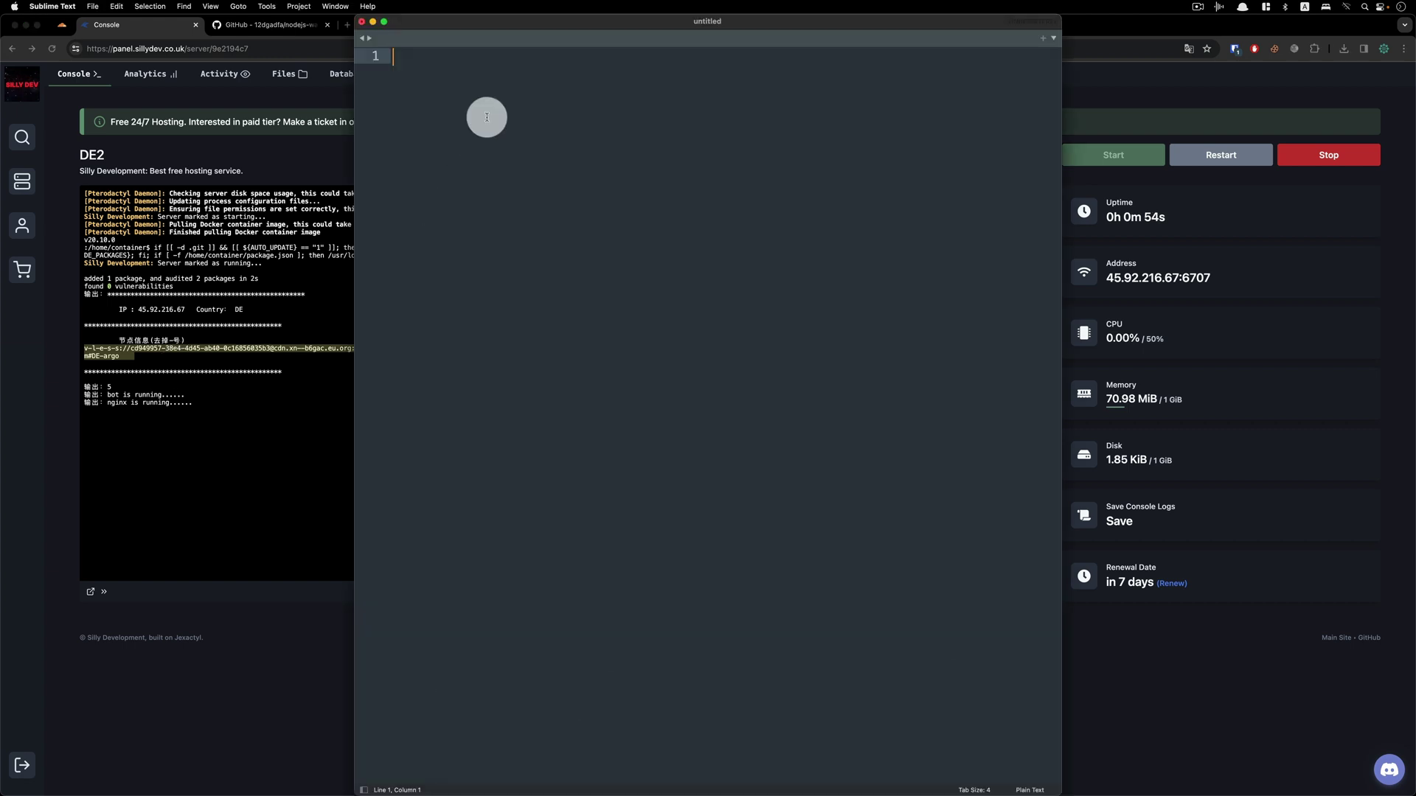
pyautogui.hotkey('ctrl', 'alt', 'Return')
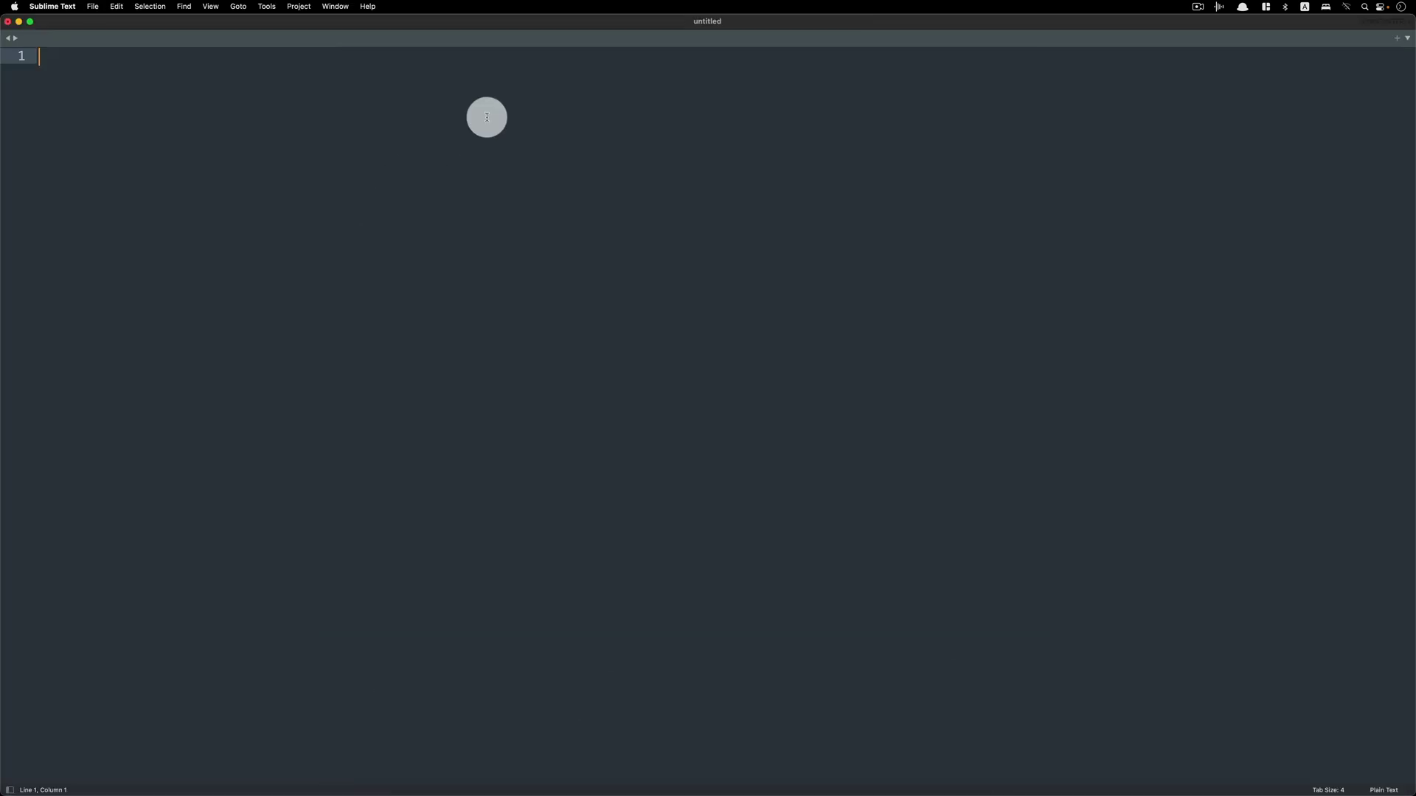
# Step: Paste the node link, remove the hyphens so it starts with vless://, and copy the line
pyautogui.press('super+v')
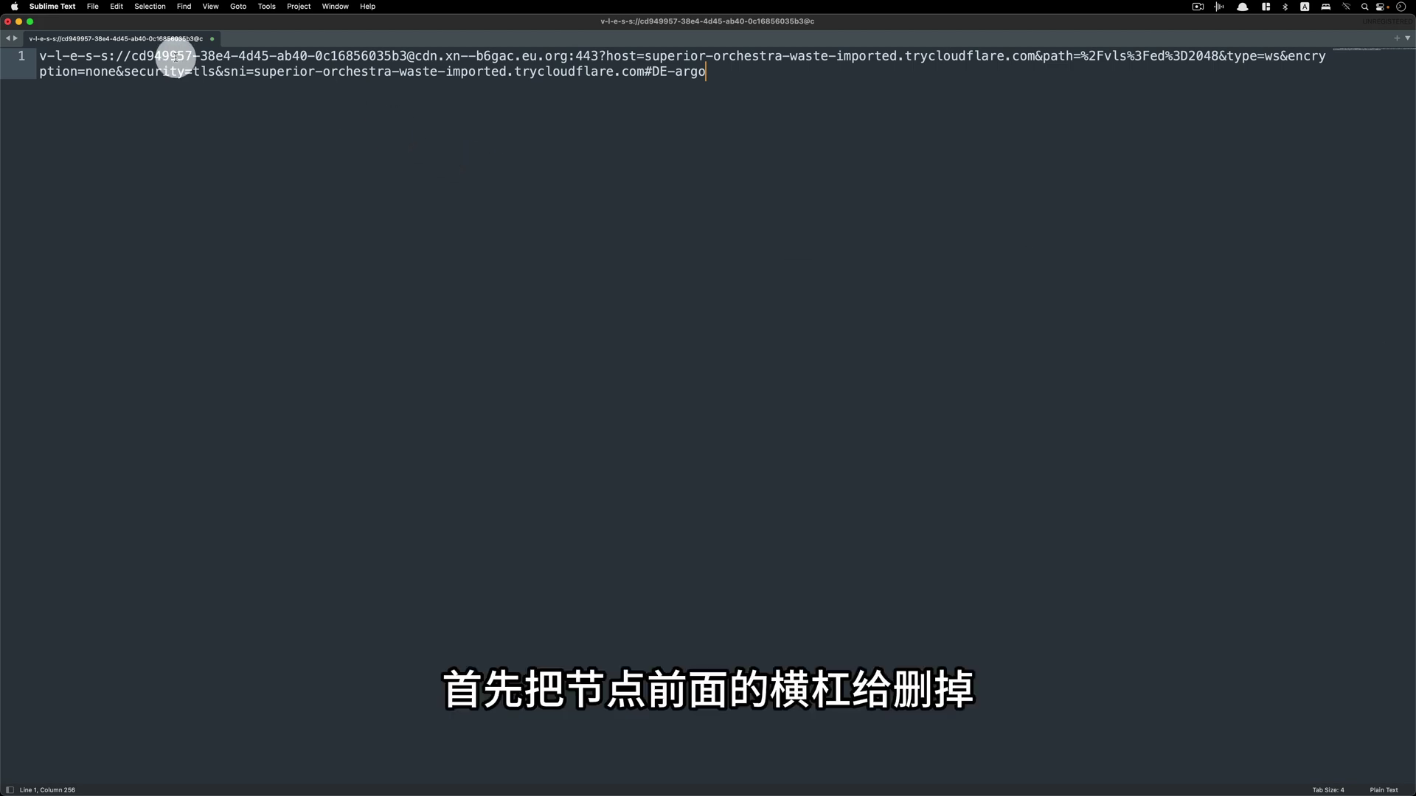
pyautogui.click(101, 57)
pyautogui.press('BackSpace')
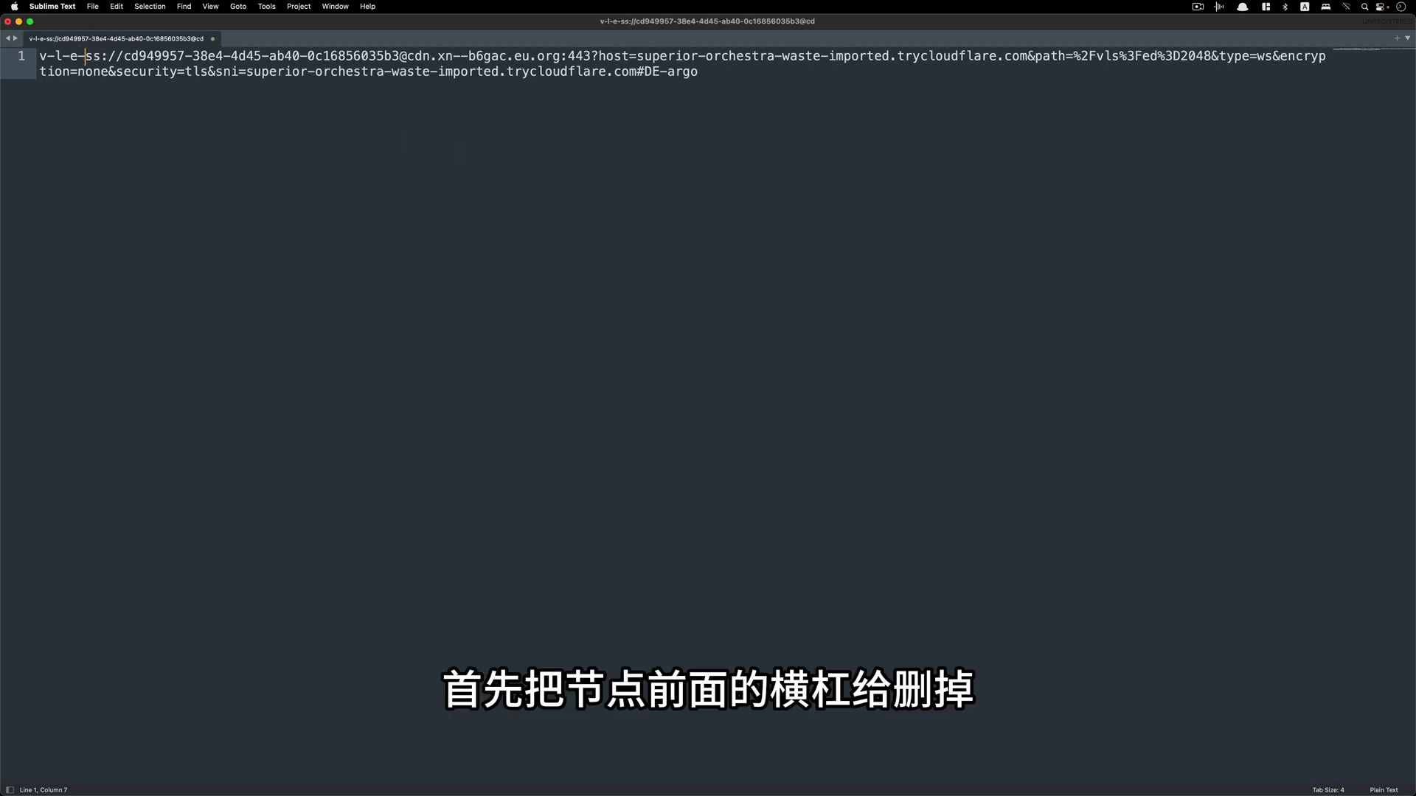
pyautogui.press('BackSpace')
pyautogui.press('Left')
pyautogui.press('BackSpace')
pyautogui.press('BackSpace')
pyautogui.press('super+a')
pyautogui.press('super+c')
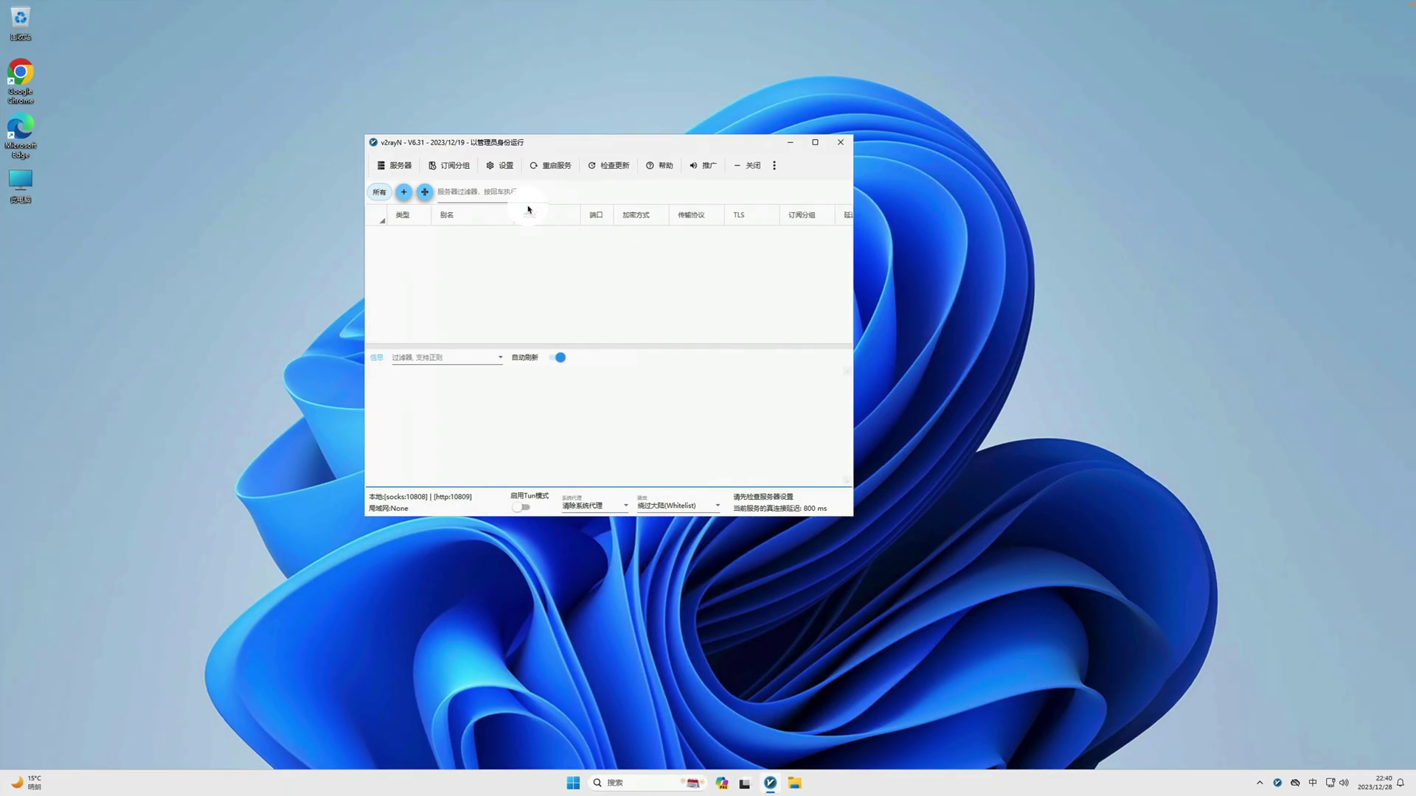
# Step: Import the copied link from the clipboard into v2rayN as the DE-argo VLESS server
pyautogui.moveTo(578, 137); pyautogui.dragTo(632, 136)
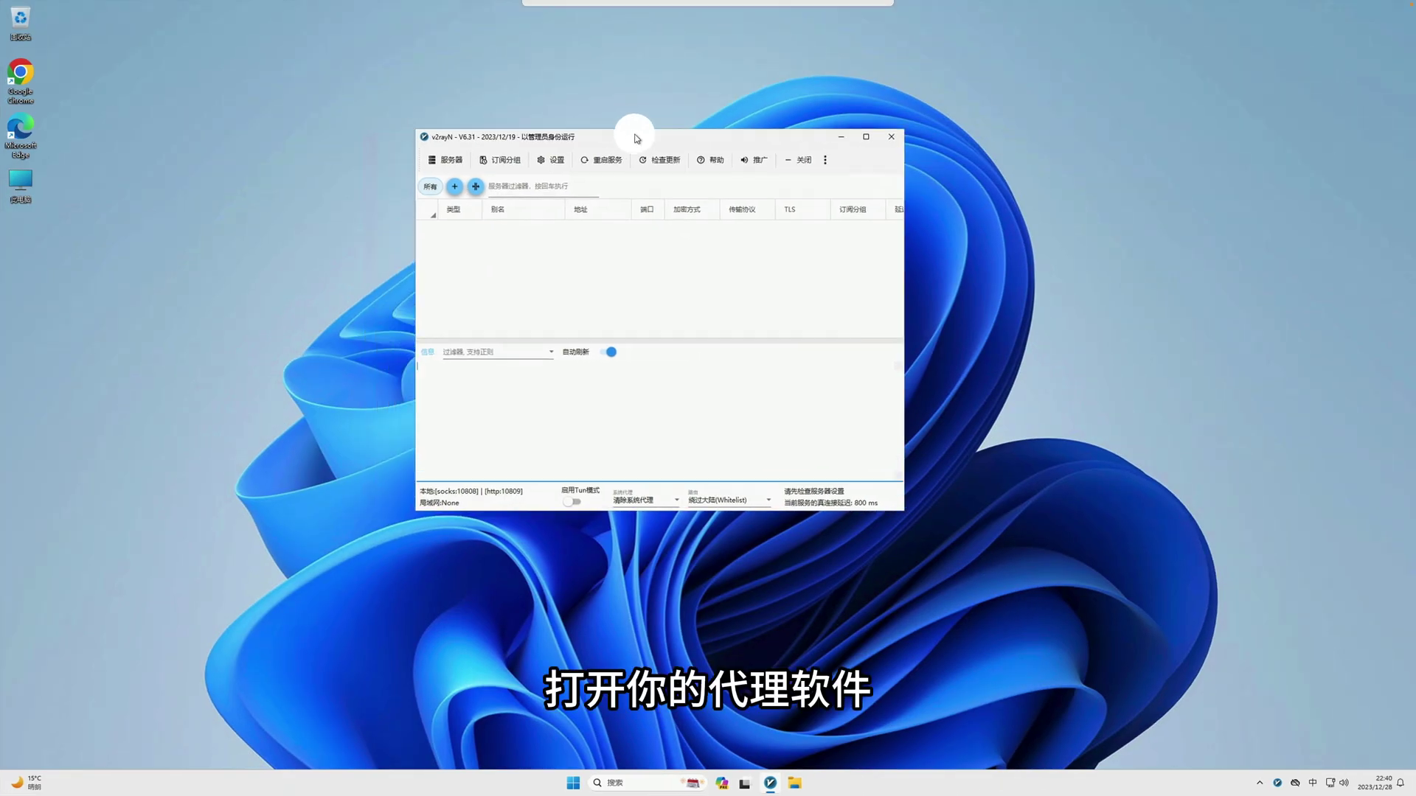
pyautogui.click(447, 160)
pyautogui.click(474, 308)
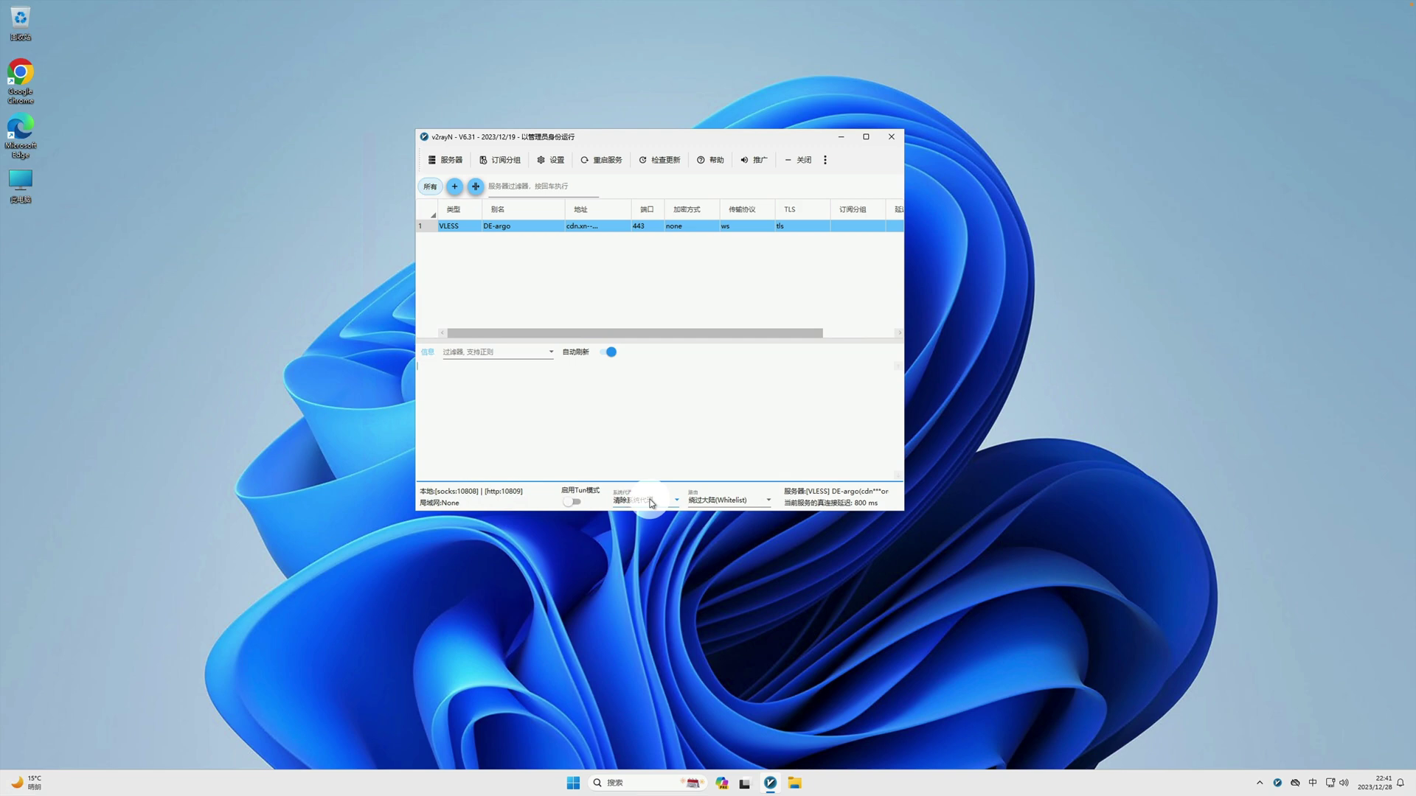
# Step: Set the system proxy to 自动配置系统代理 (auto-configure) and launch Google Chrome
pyautogui.click(643, 501)
pyautogui.click(638, 540)
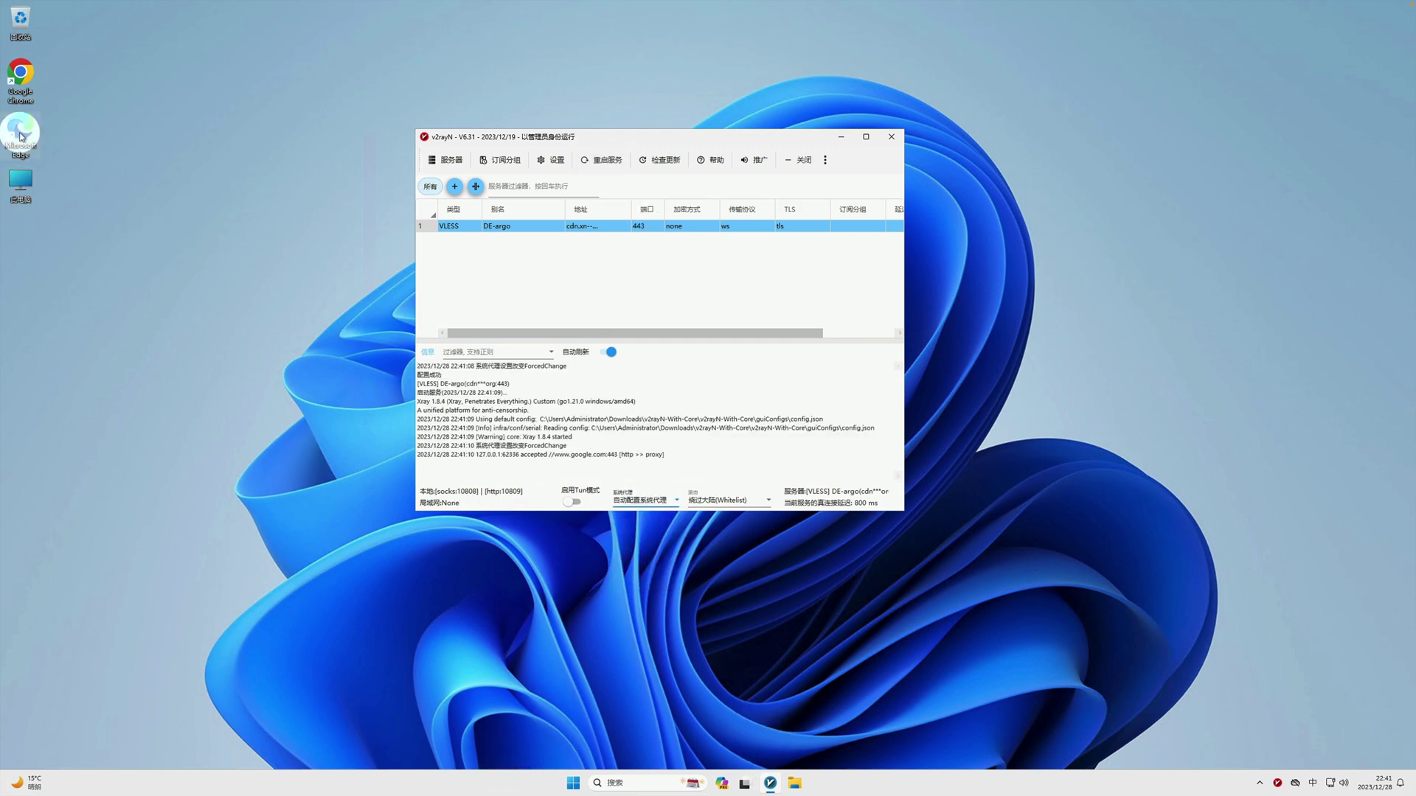
pyautogui.doubleClick(21, 85)
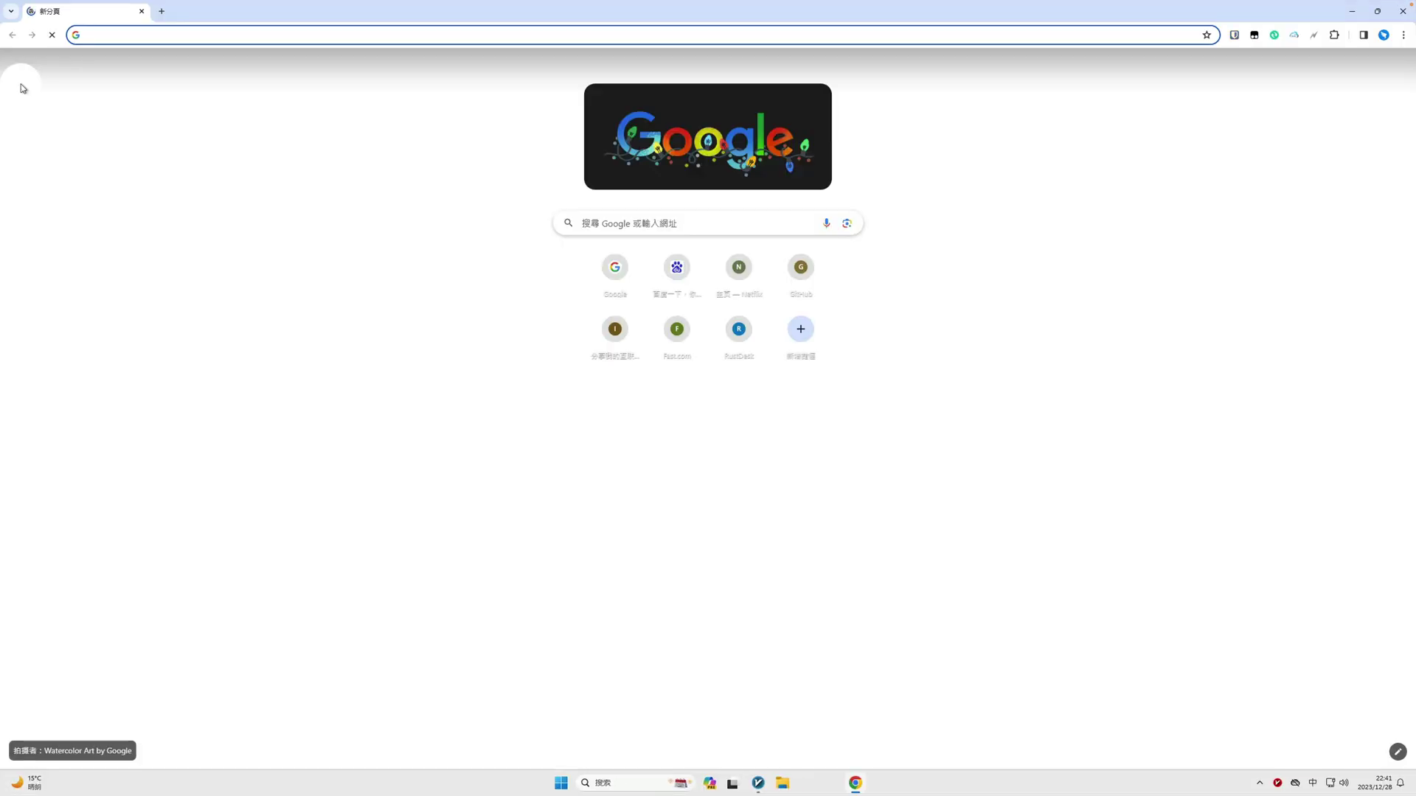
# Step: Search Google for 'my ip'
pyautogui.write('goo')
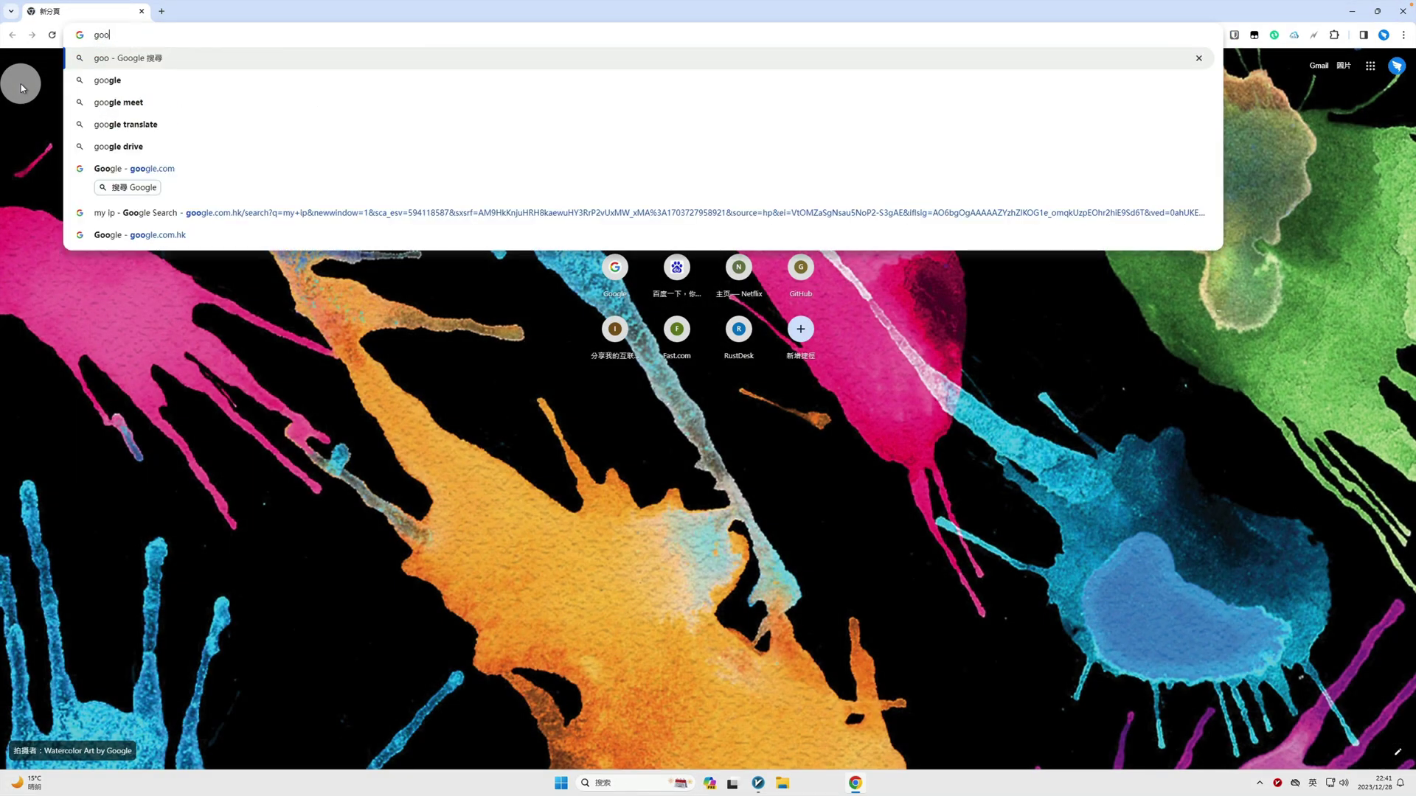
pyautogui.press('Up')
pyautogui.press('Up')
pyautogui.press('Up')
pyautogui.press('Return')
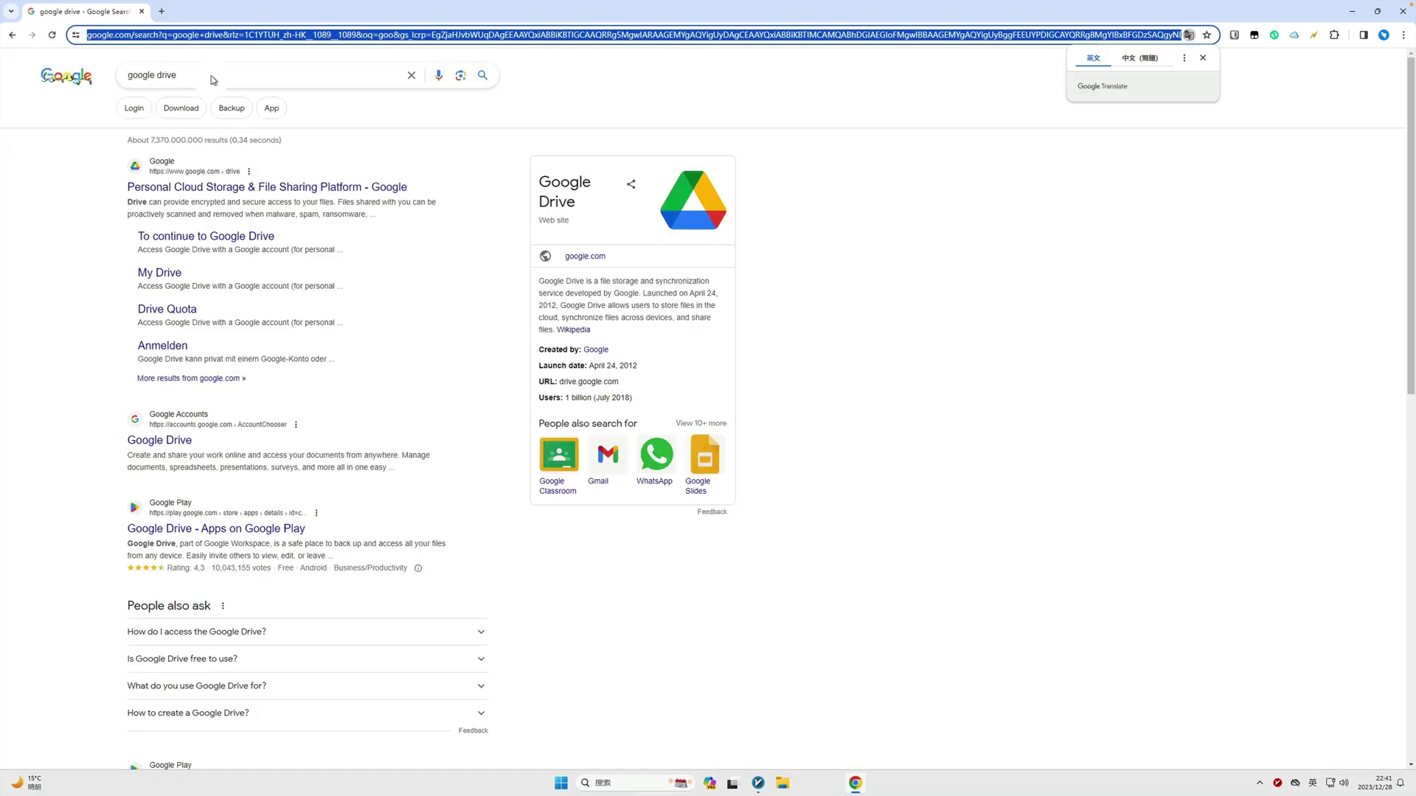
pyautogui.moveTo(214, 74); pyautogui.dragTo(25, 72)
pyautogui.write('my ip')
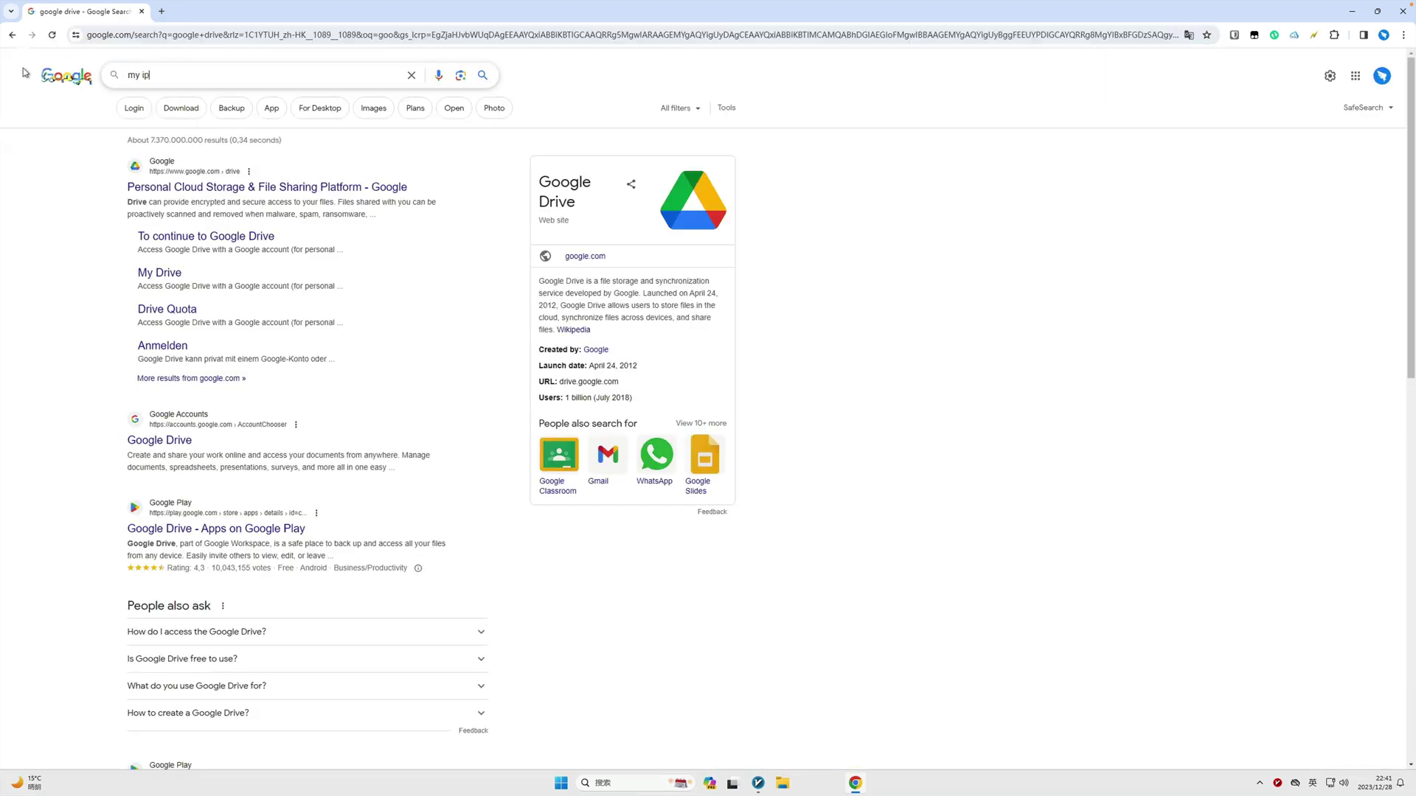
pyautogui.press('Return')
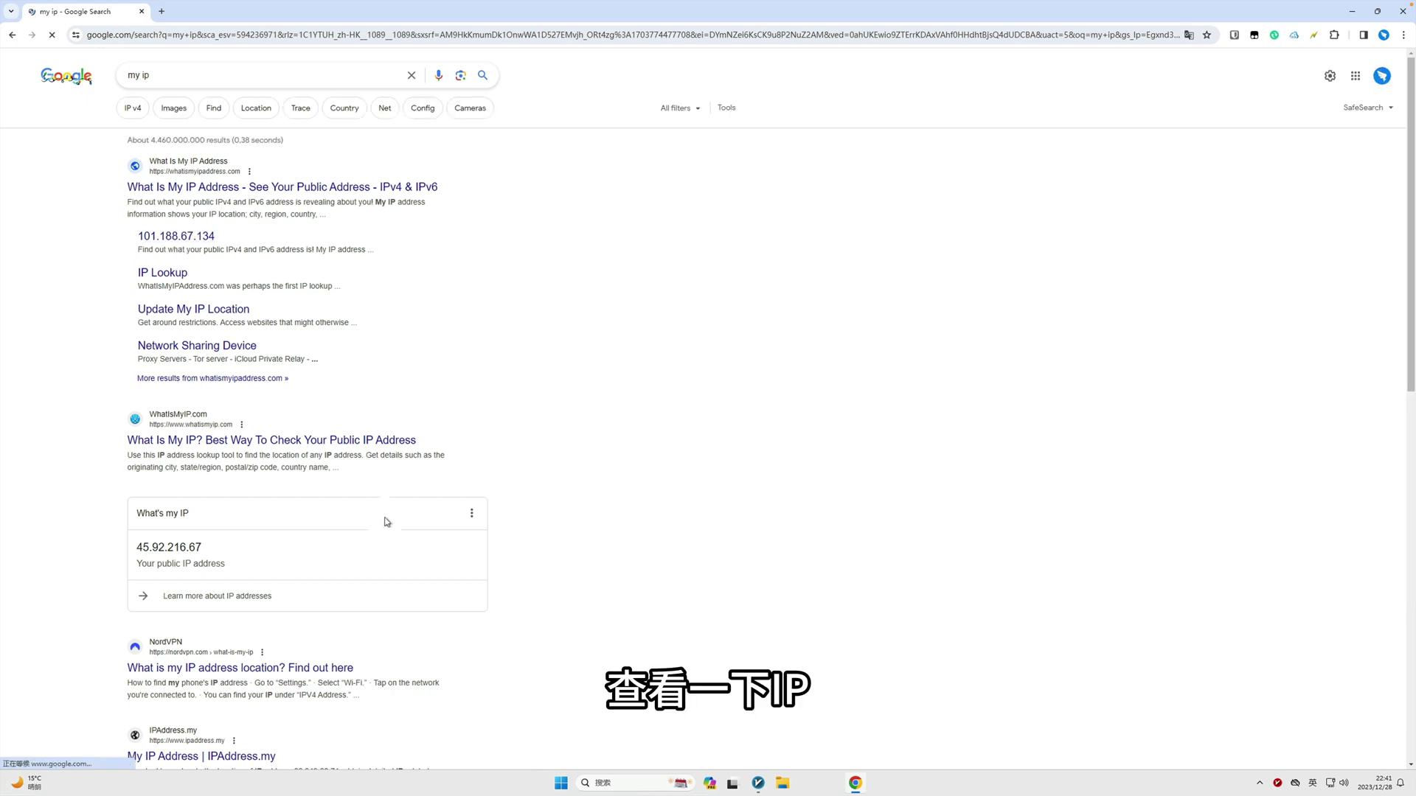
# Step: Confirm the reported public IP 45.92.216.67 matches the IP in the SillyDev console
pyautogui.moveTo(205, 548); pyautogui.dragTo(135, 547)
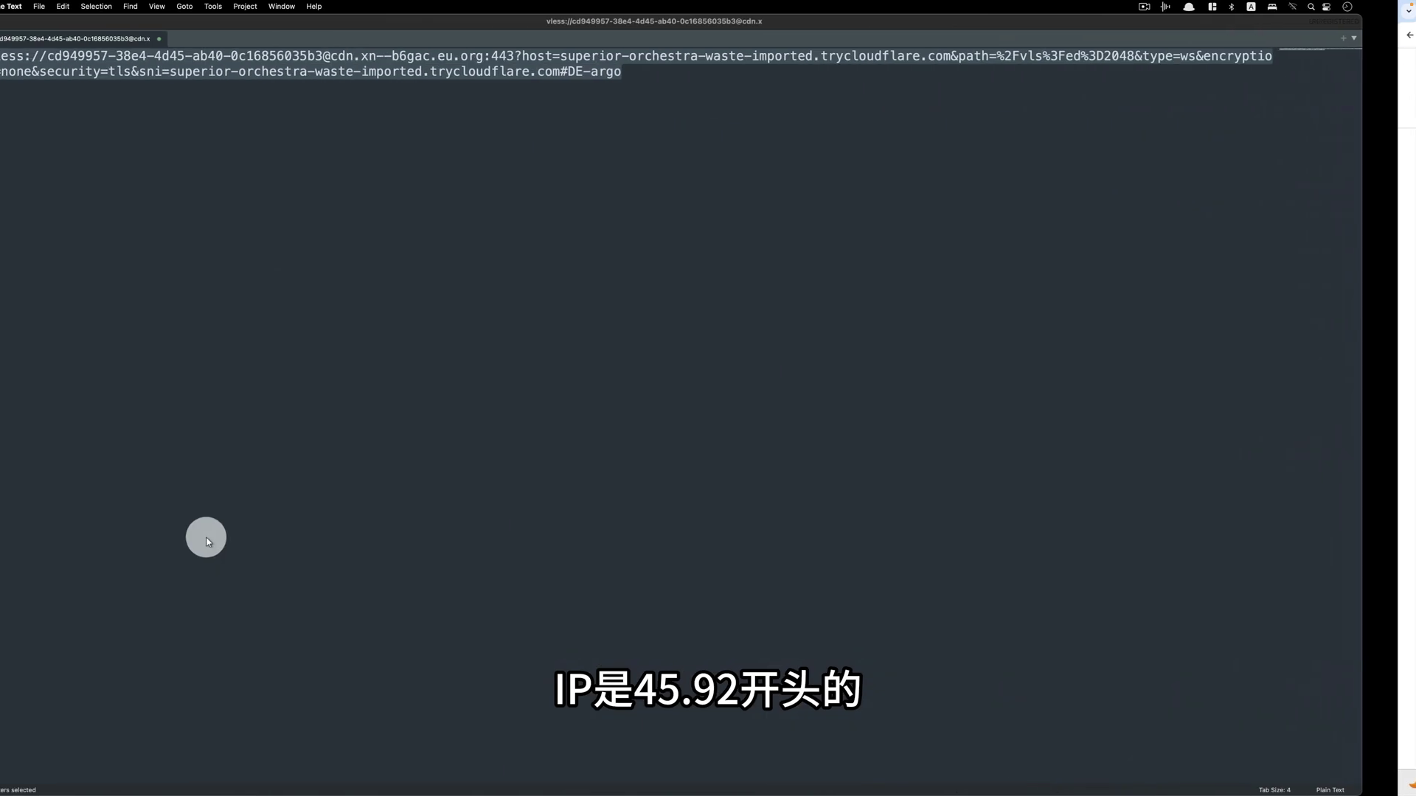
pyautogui.press('super+Tab')
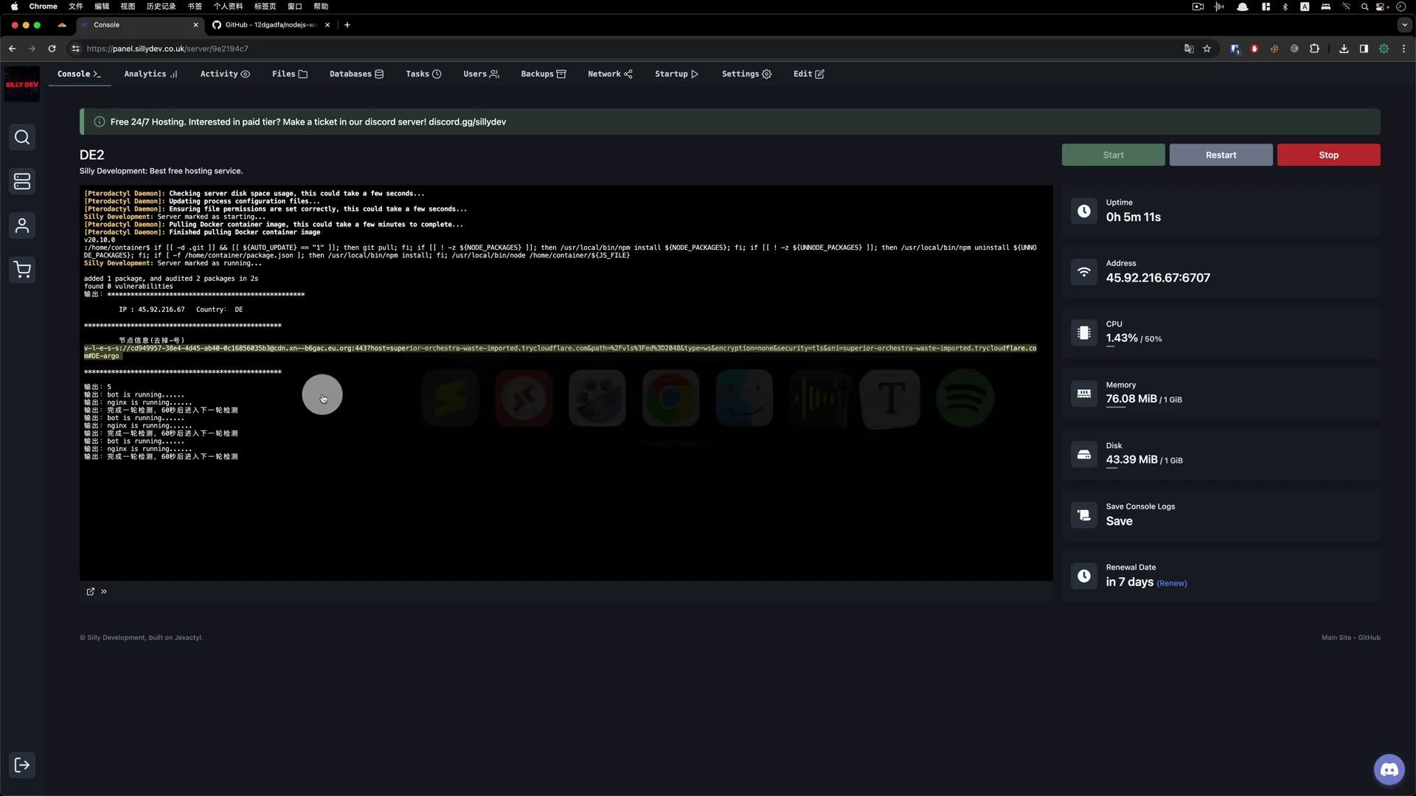
pyautogui.moveTo(118, 309); pyautogui.dragTo(215, 309)
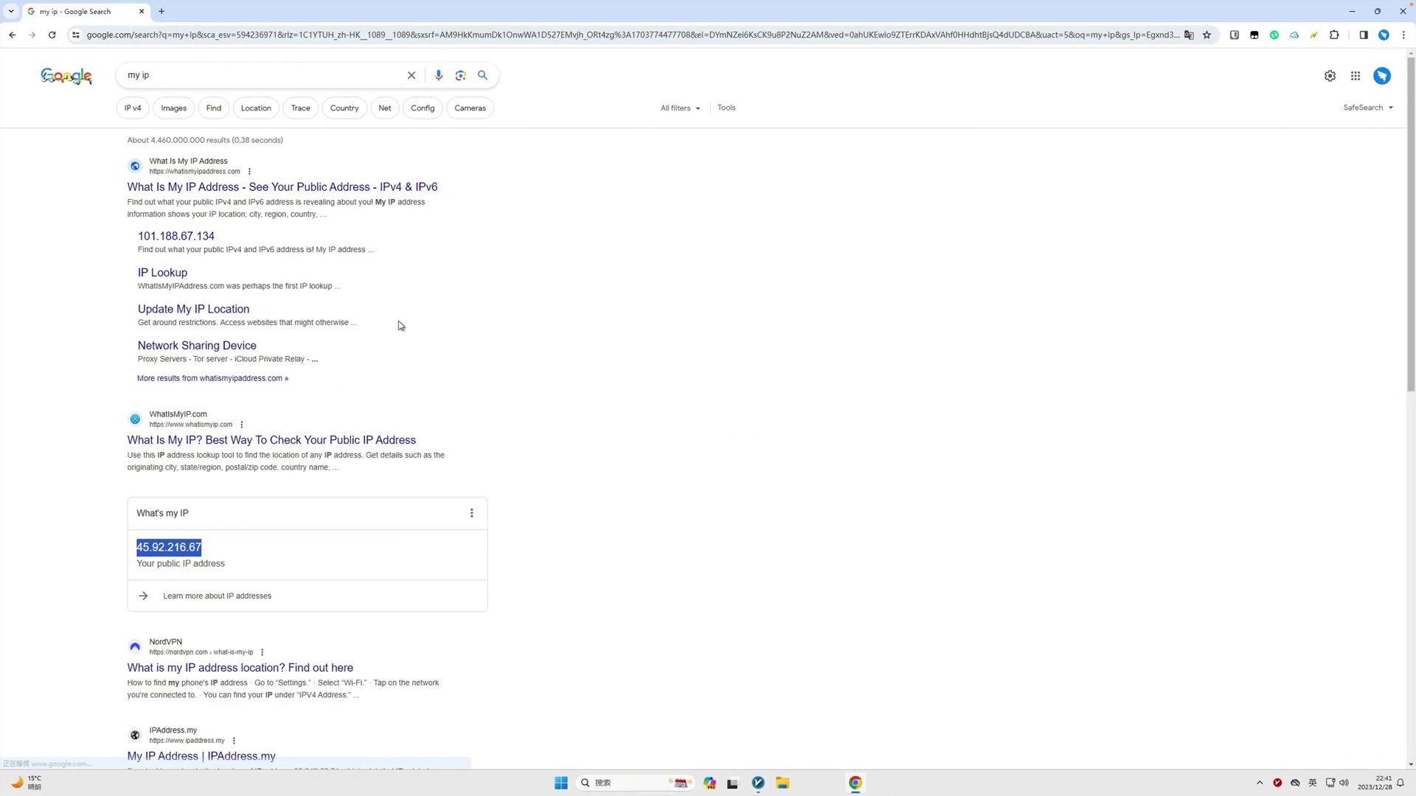
pyautogui.click(70, 76)
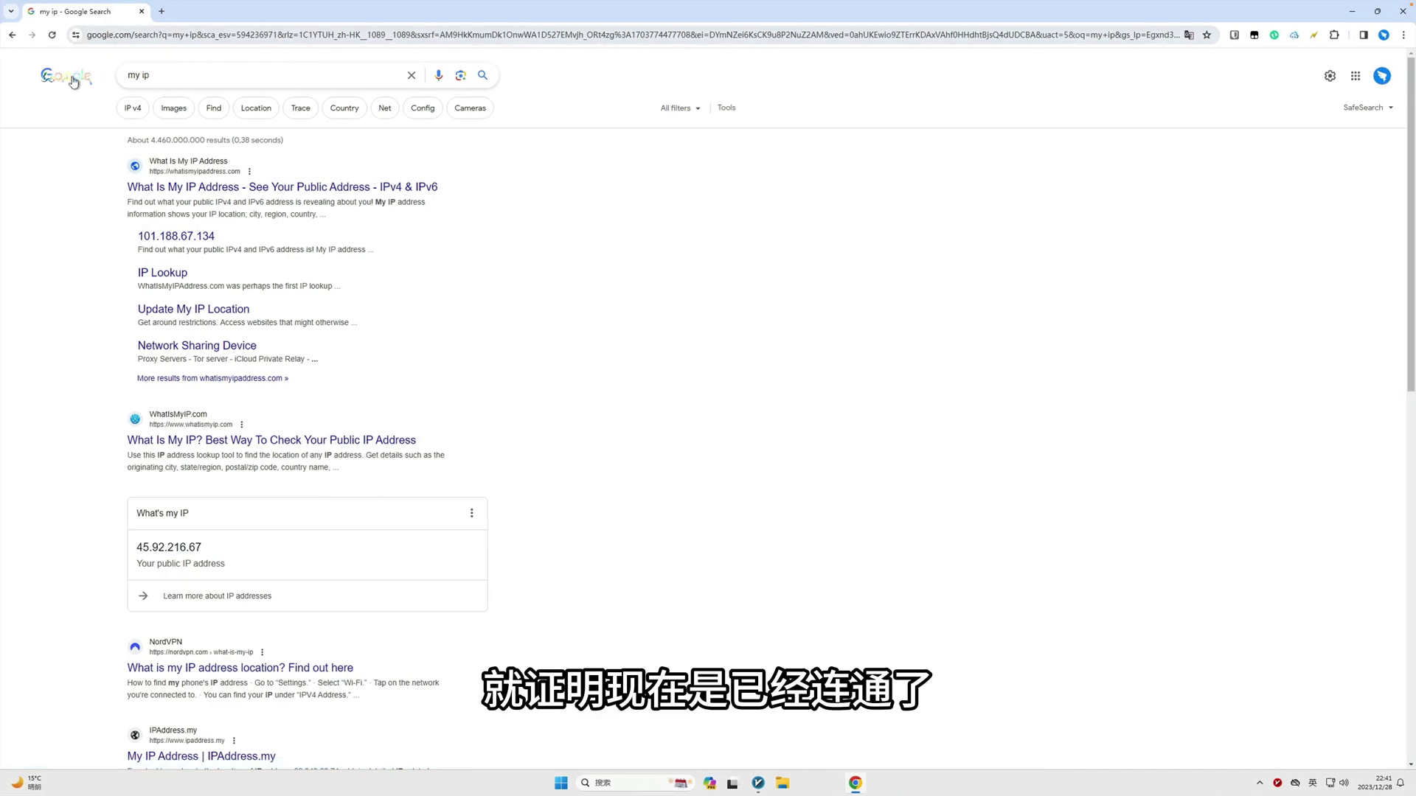
# Step: Run a speedtest.net test through the proxy, reaching 191.10 Mbps down and 105.87 Mbps up
pyautogui.click(151, 33)
pyautogui.write('speedtest.net')
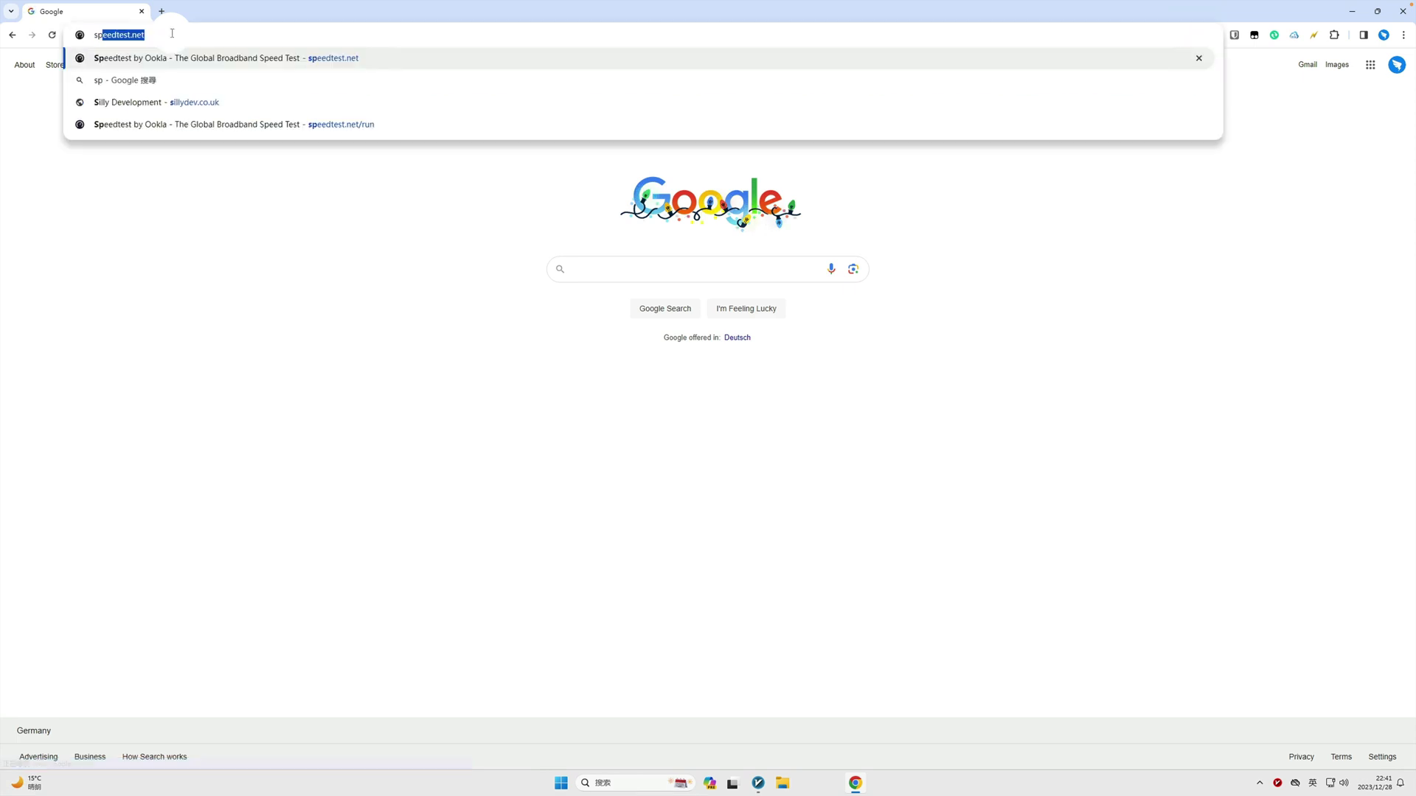
pyautogui.press('Return')
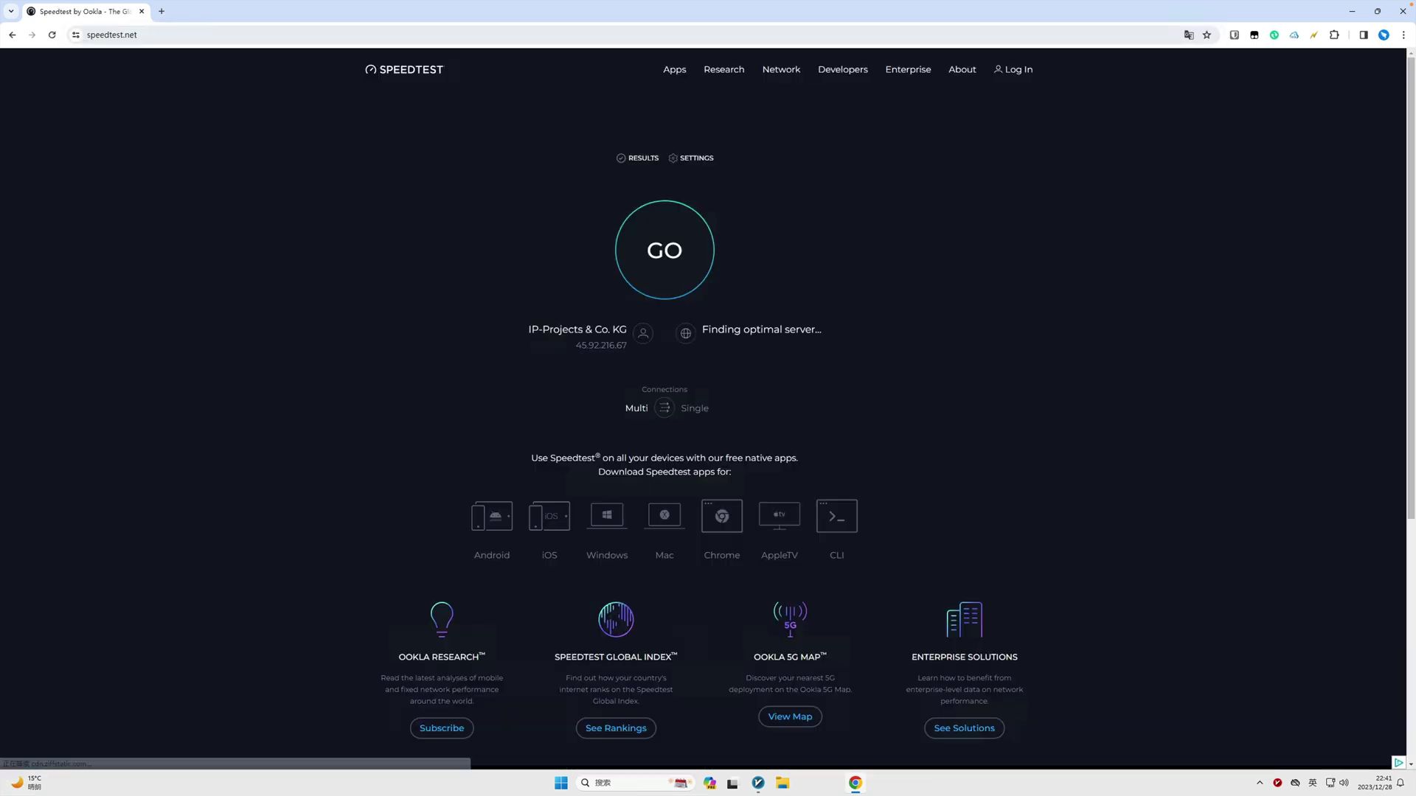
pyautogui.click(695, 250)
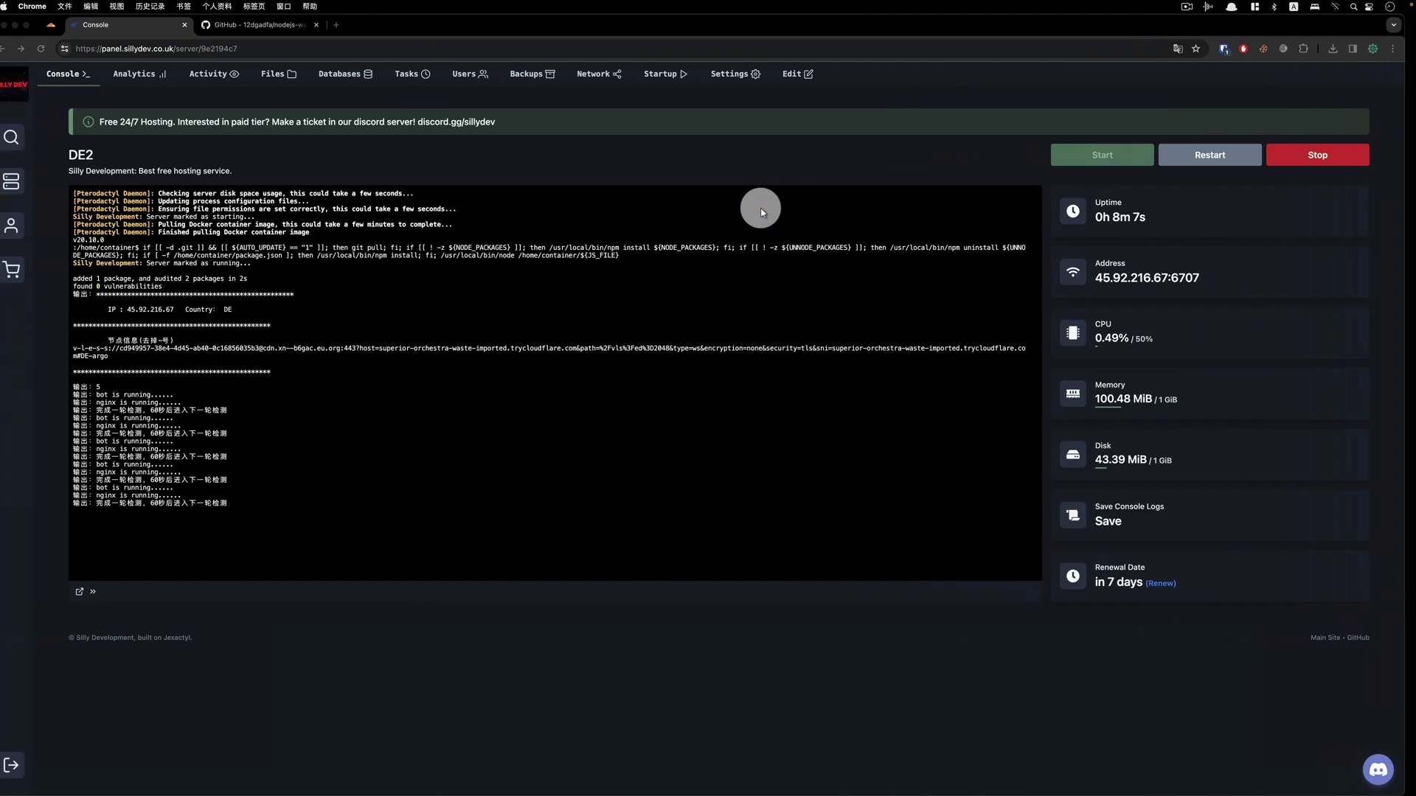
# Step: Open start.sh from the DE2 server's file manager in the editor
pyautogui.click(286, 74)
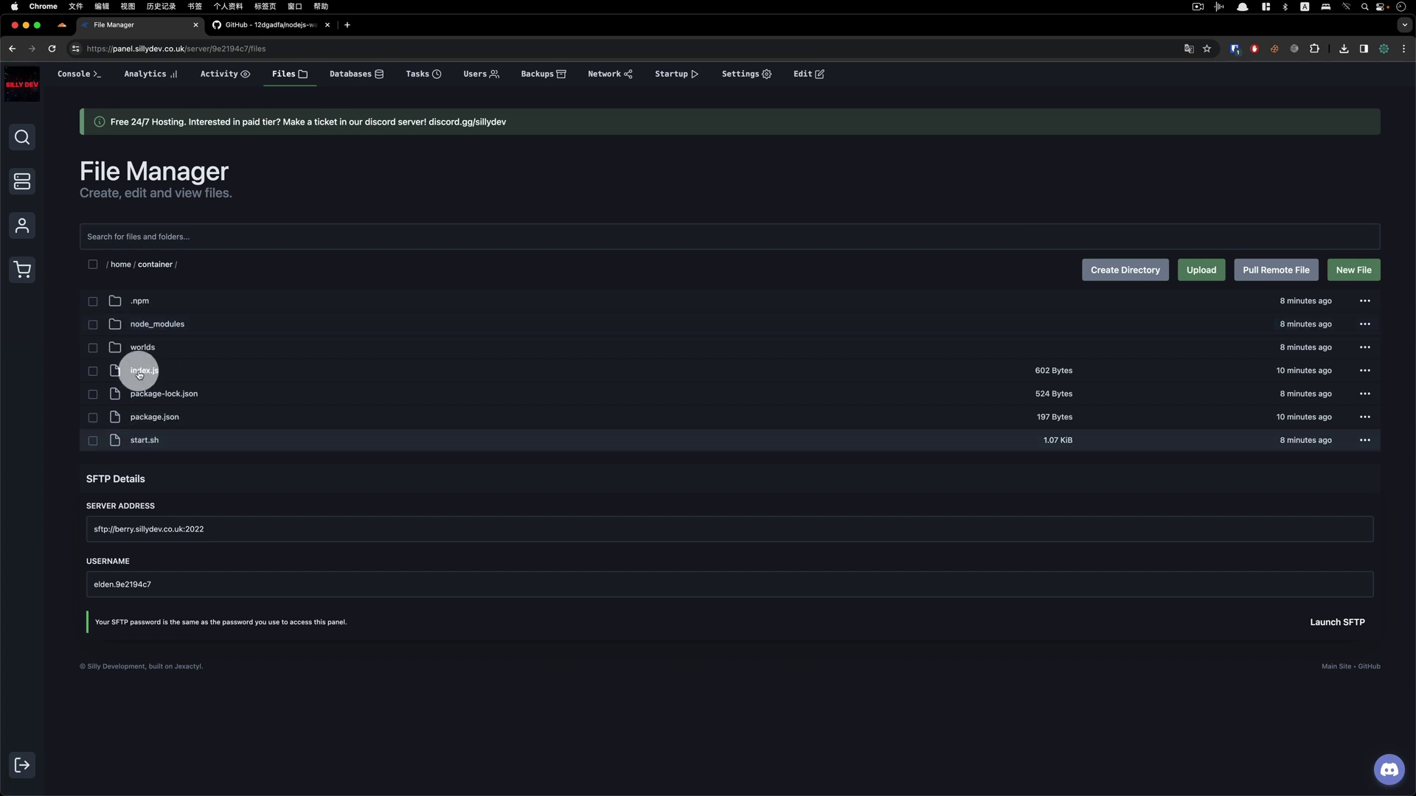
pyautogui.click(145, 440)
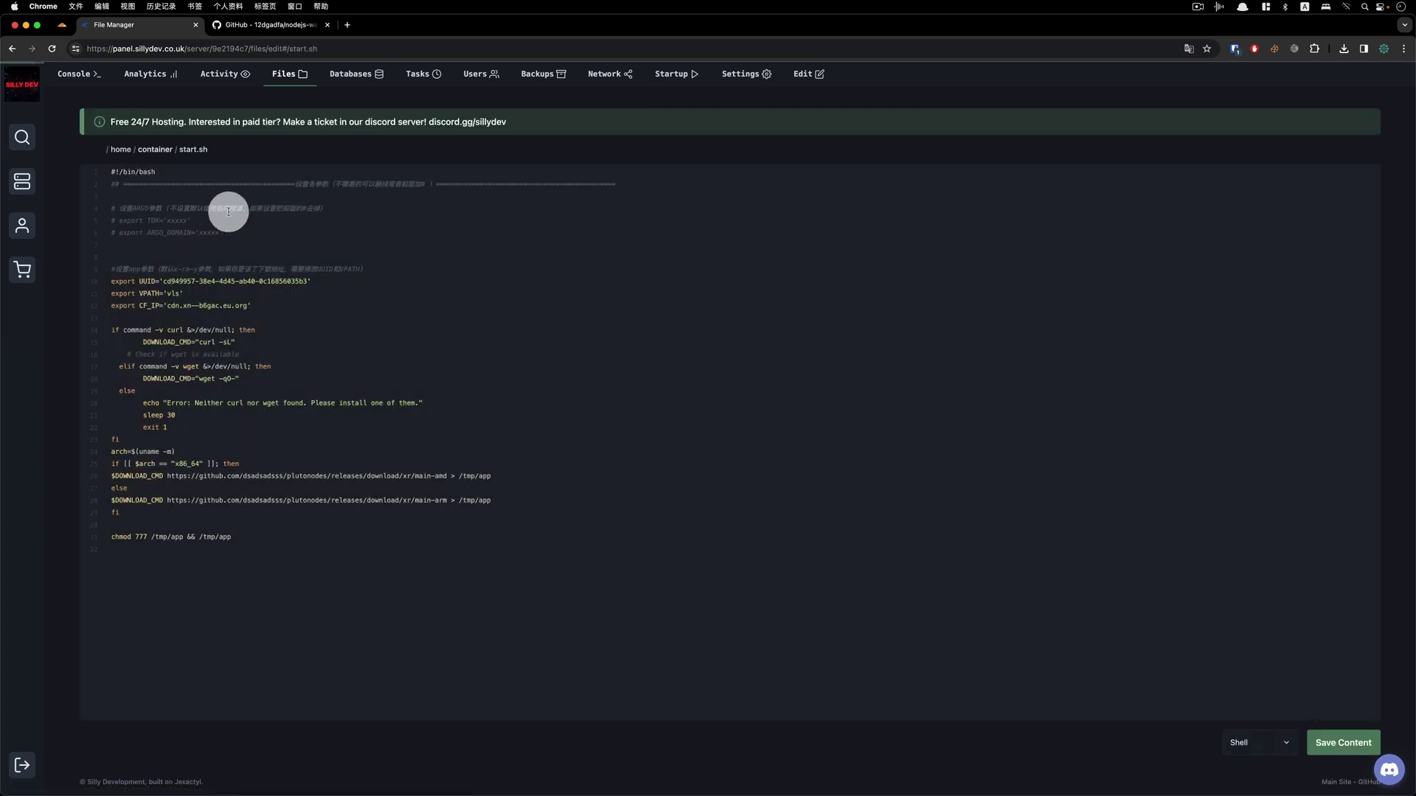
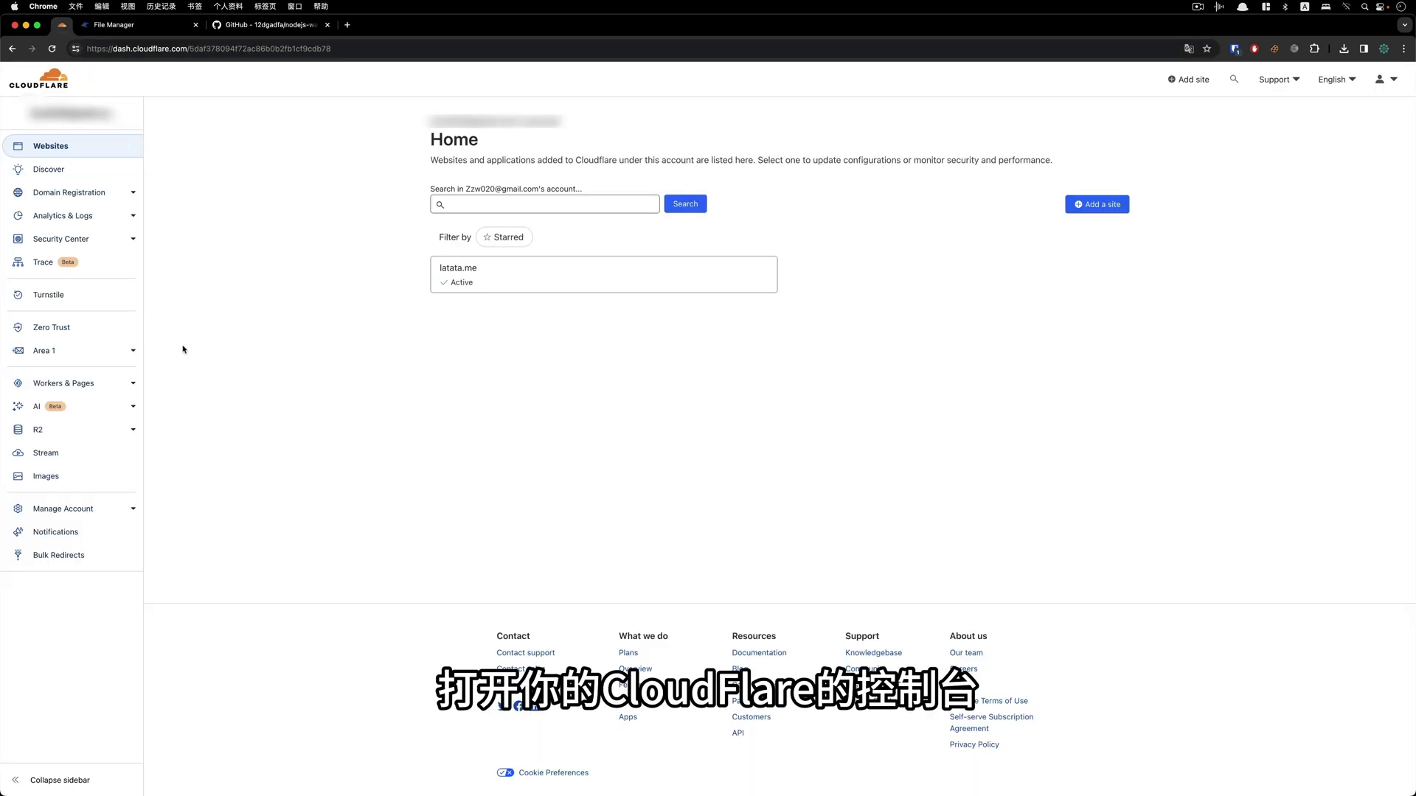
# Step: Go to Zero Trust, Access, Tunnels, where tunnel idev is listed, and begin creating a new tunnel
pyautogui.click(53, 336)
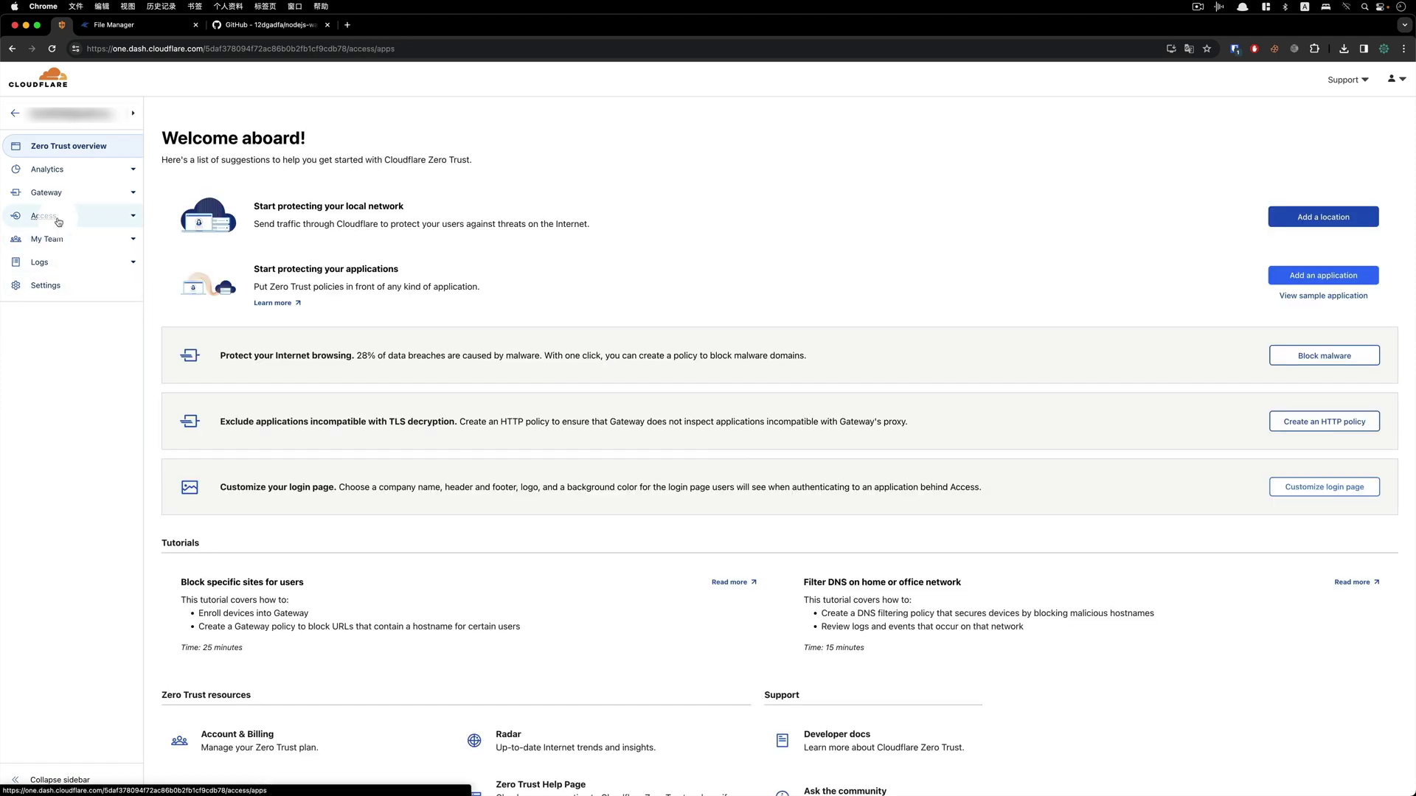
pyautogui.click(58, 221)
pyautogui.click(49, 298)
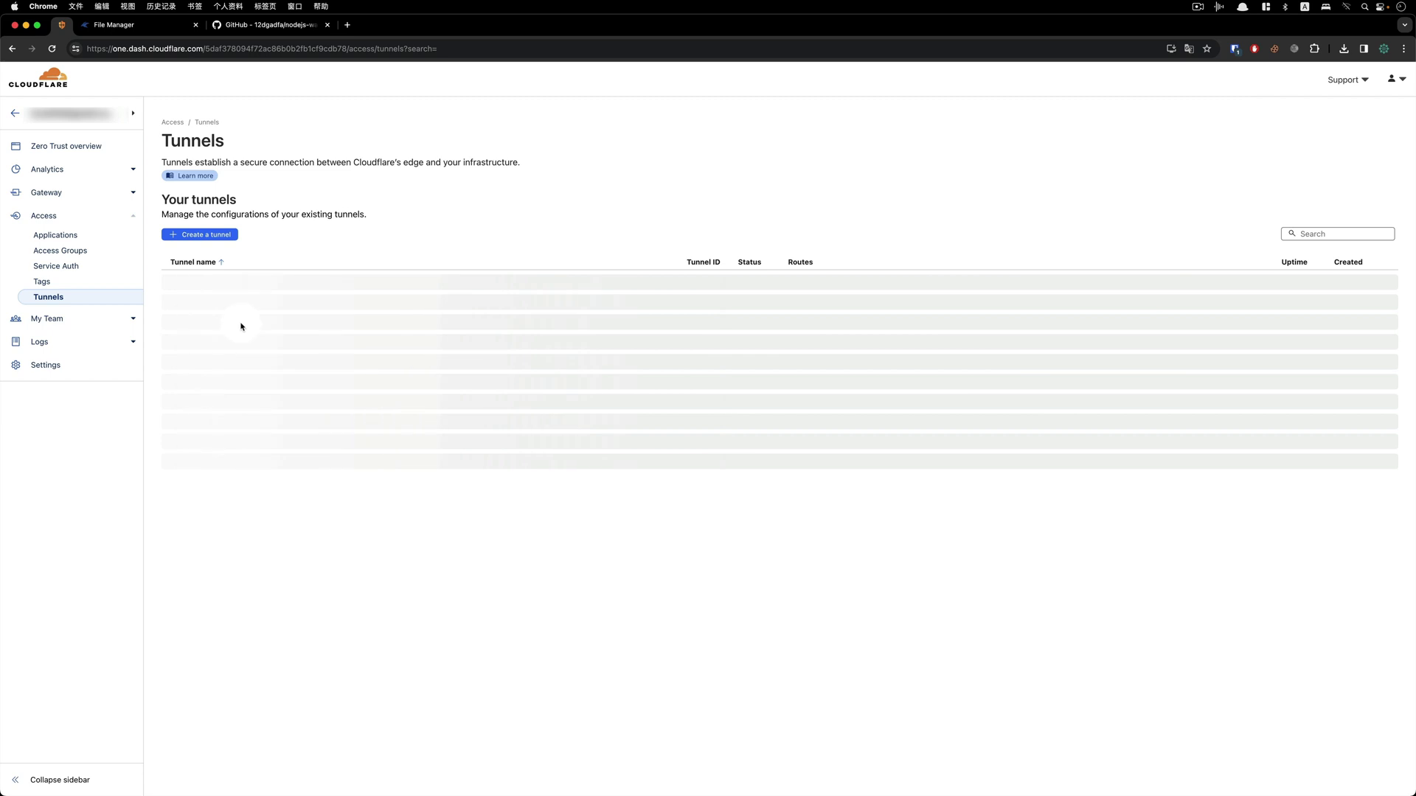
pyautogui.click(197, 238)
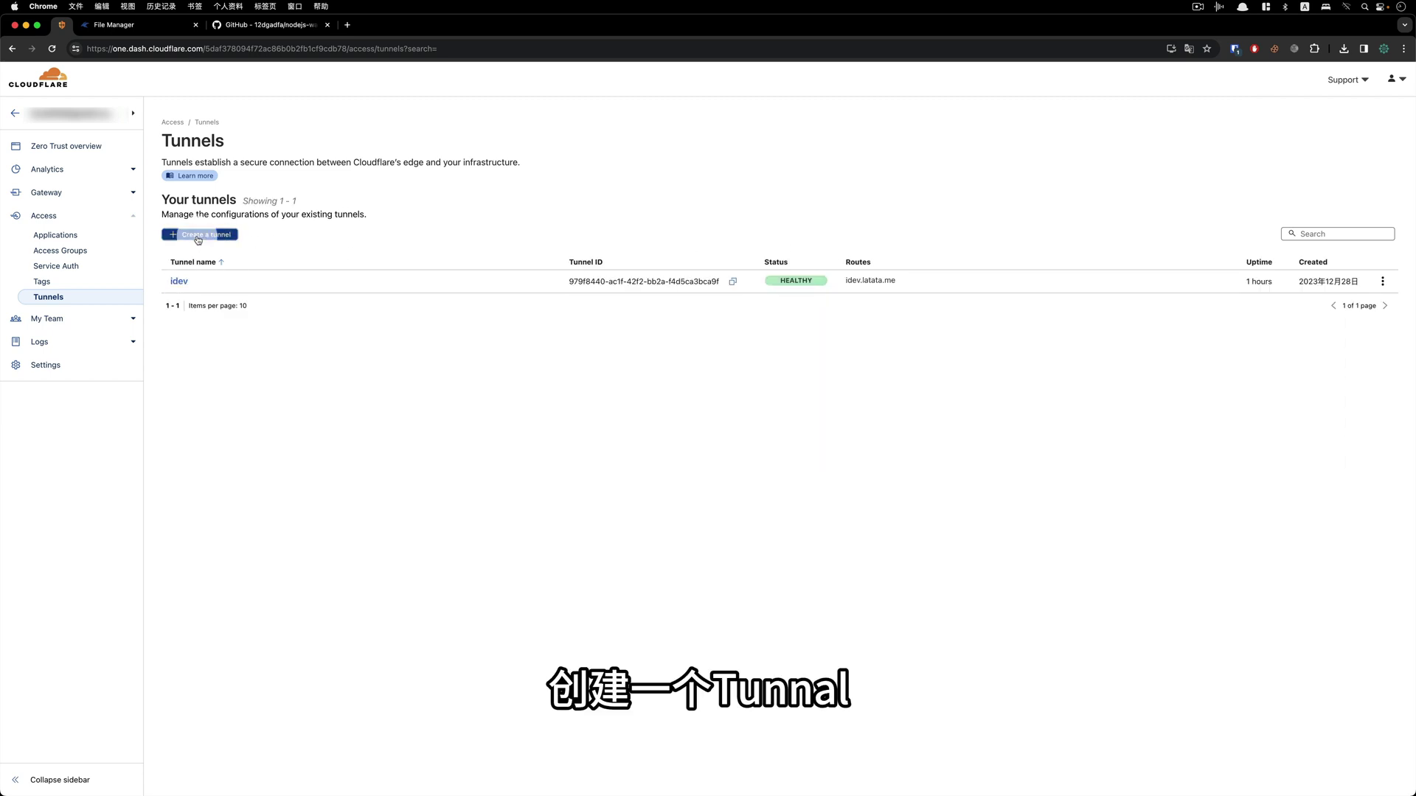
# Step: Name the new tunnel idev2 and save it
pyautogui.click(236, 343)
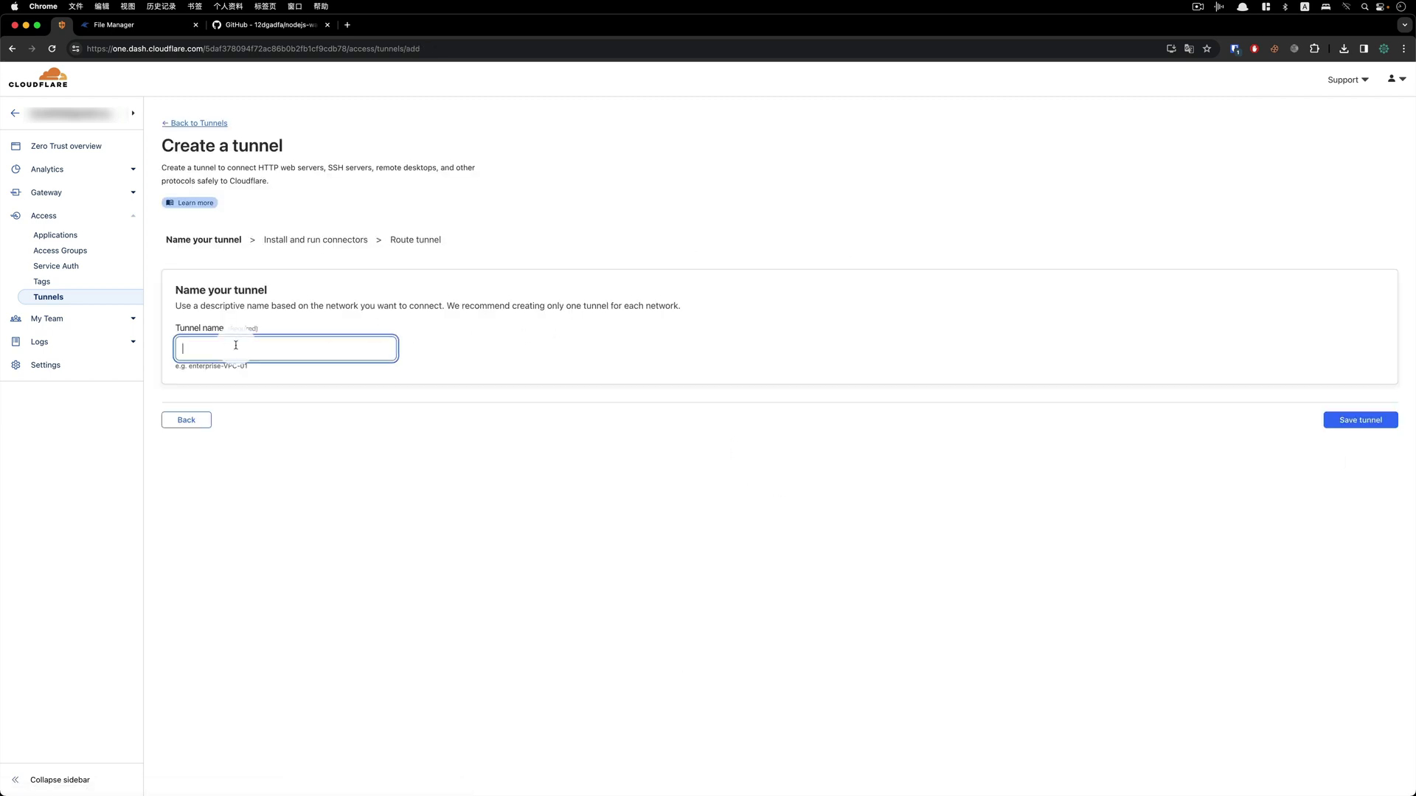
pyautogui.click(1357, 420)
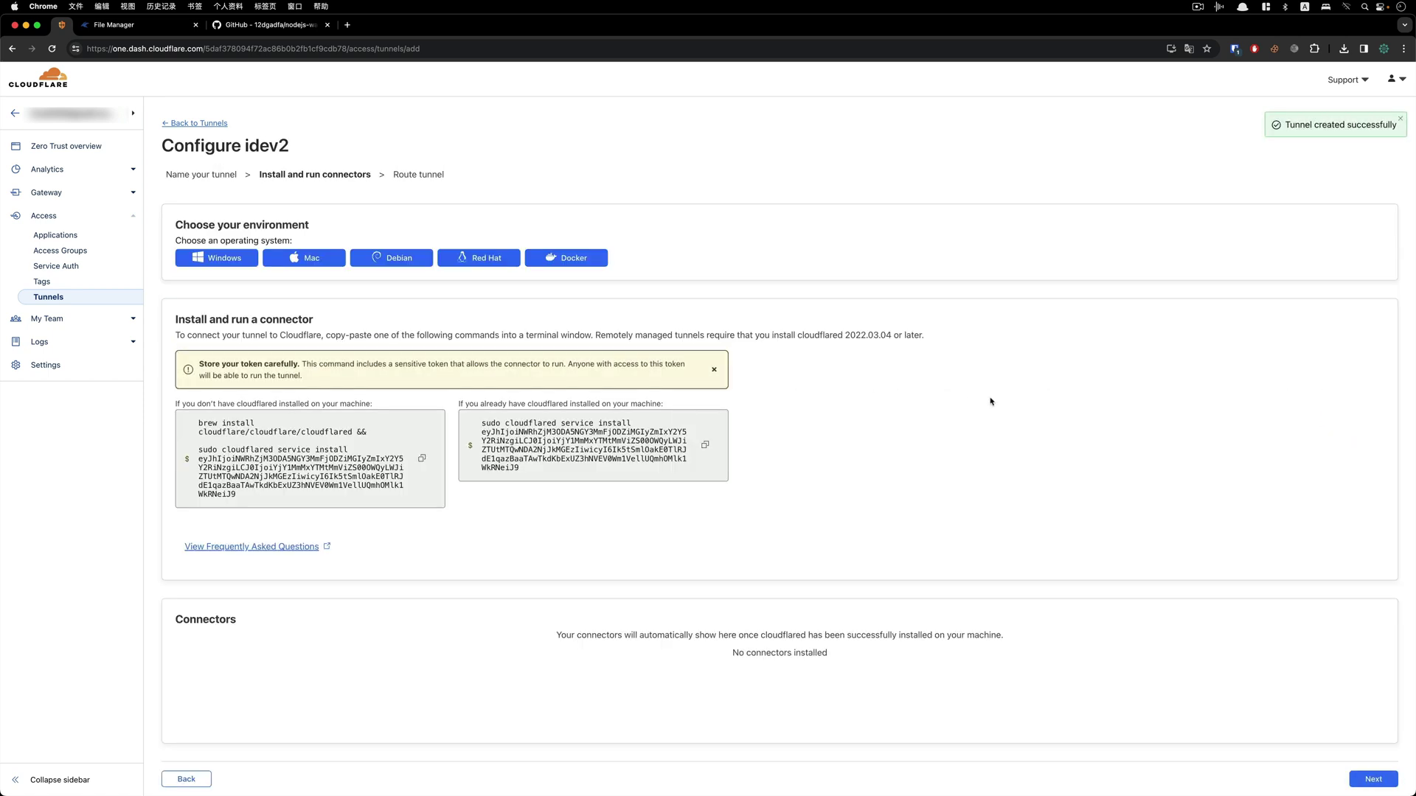
# Step: Copy the tunnel's connector command with its token and return to the start.sh editor
pyautogui.click(705, 445)
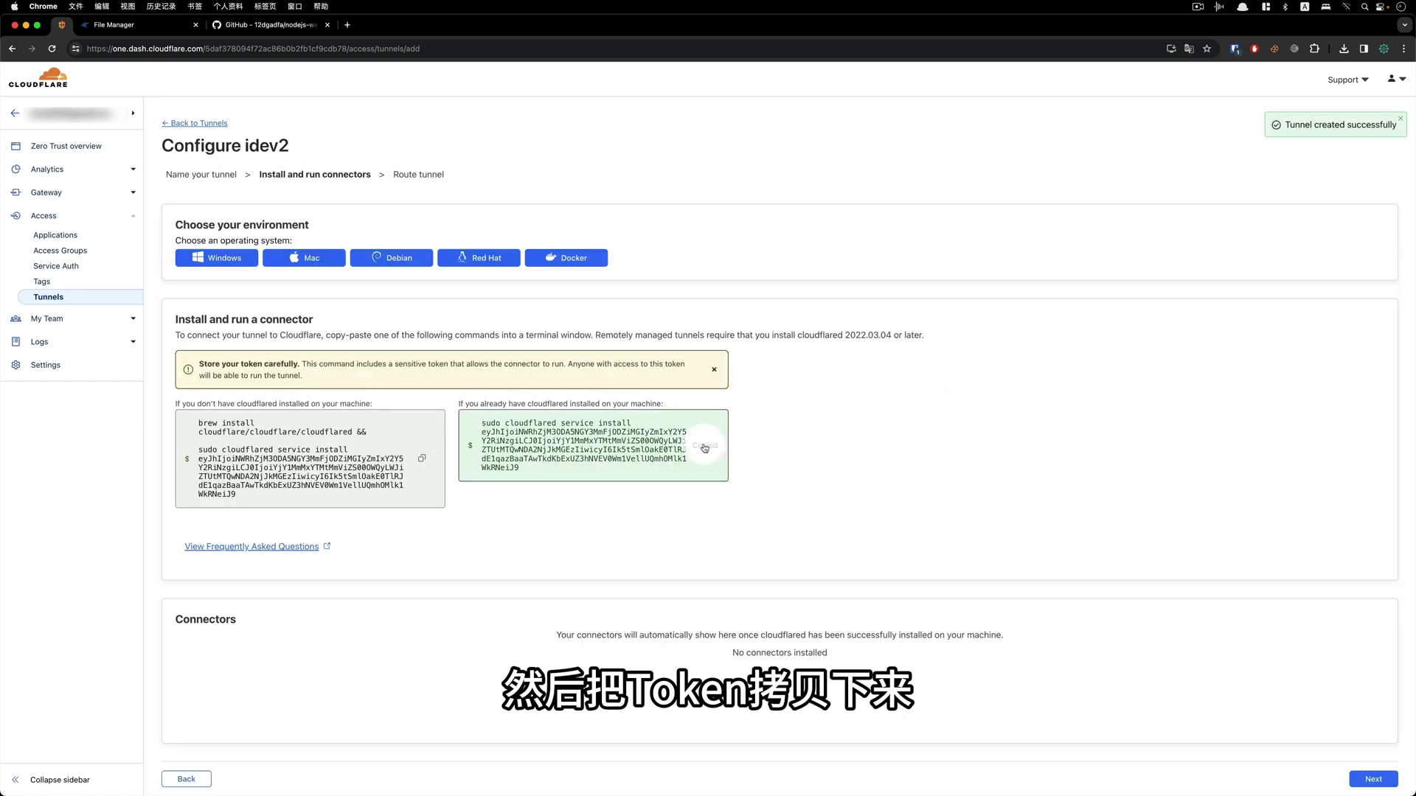
pyautogui.press('super+Tab')
pyautogui.click(140, 24)
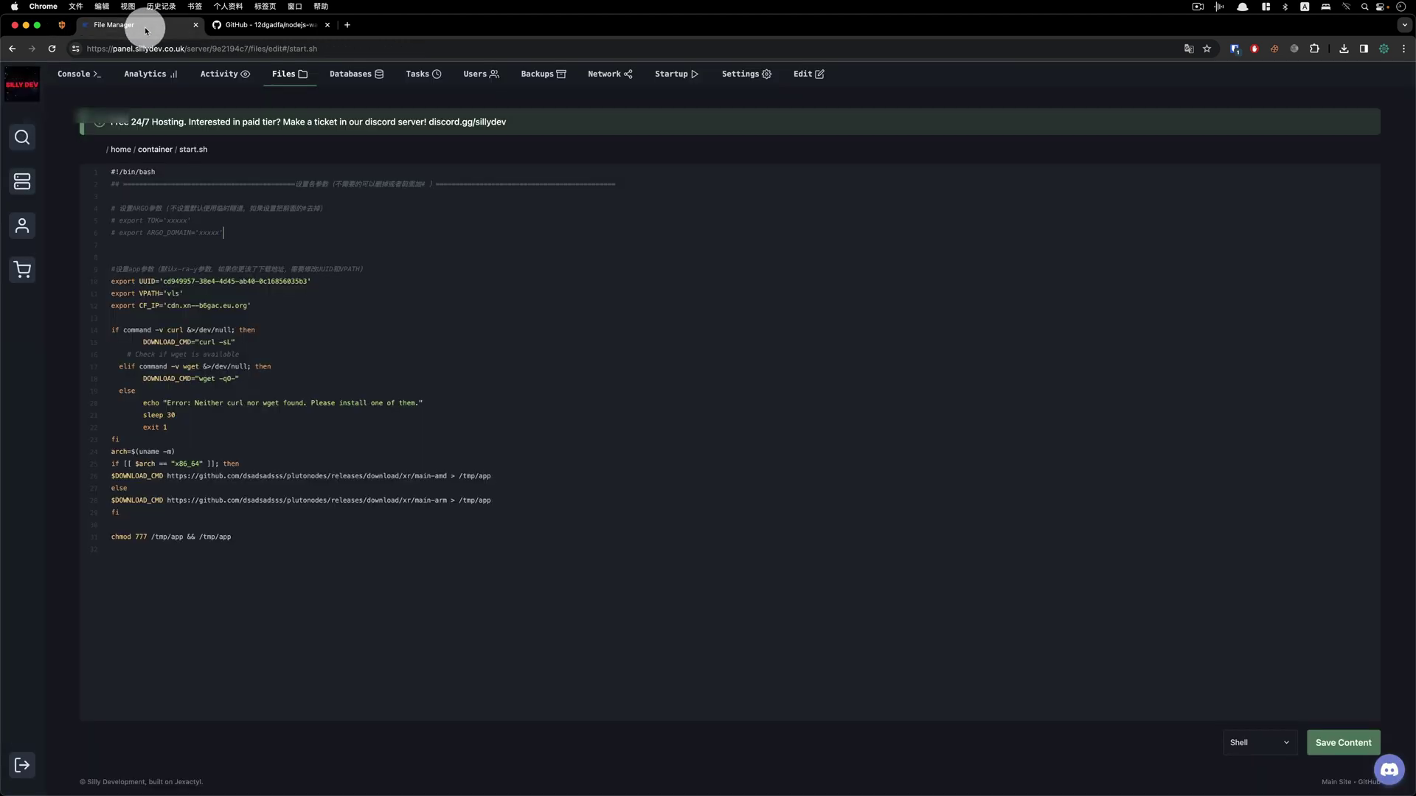
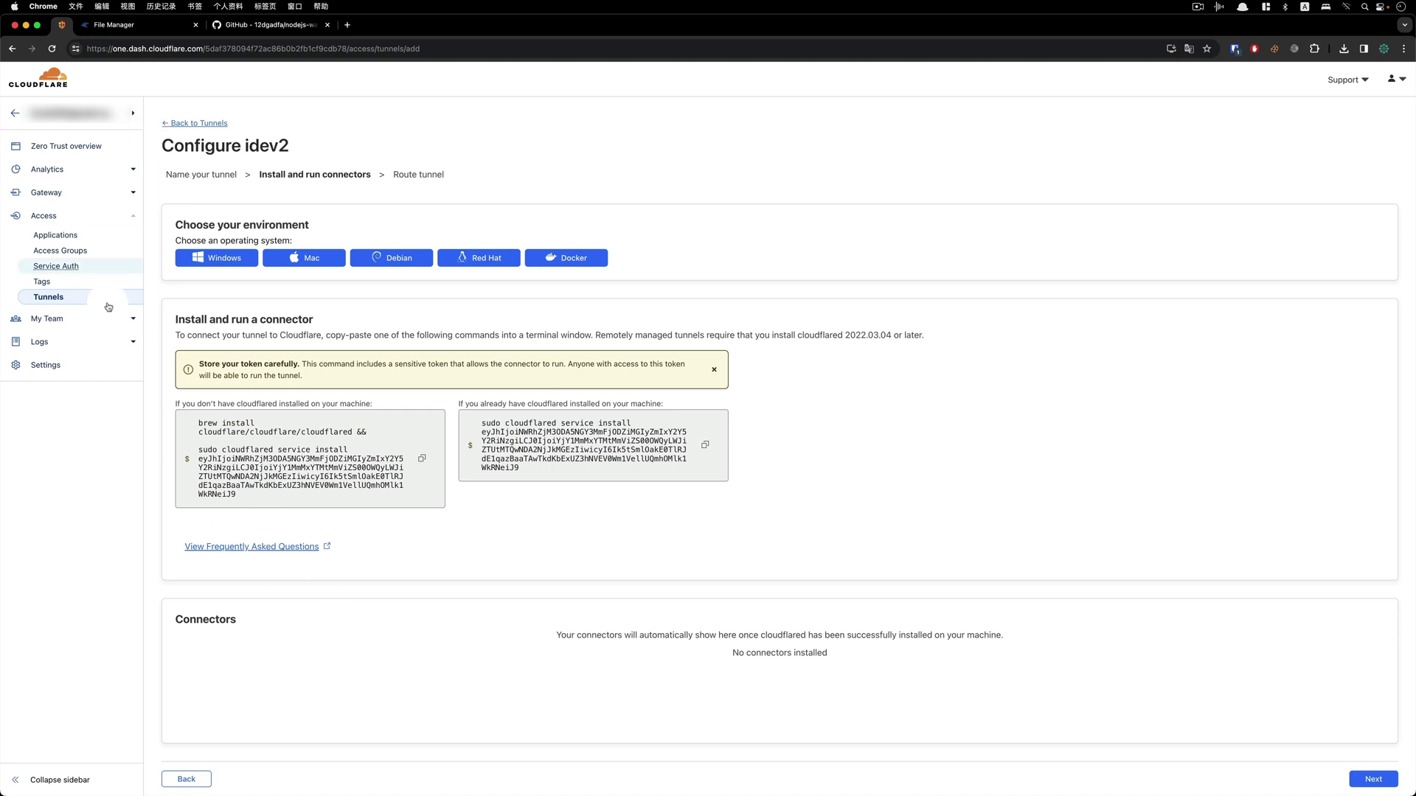
# Step: From the Tunnels list, open the idev2 tunnel's Public Hostname tab and start adding a hostname
pyautogui.click(82, 297)
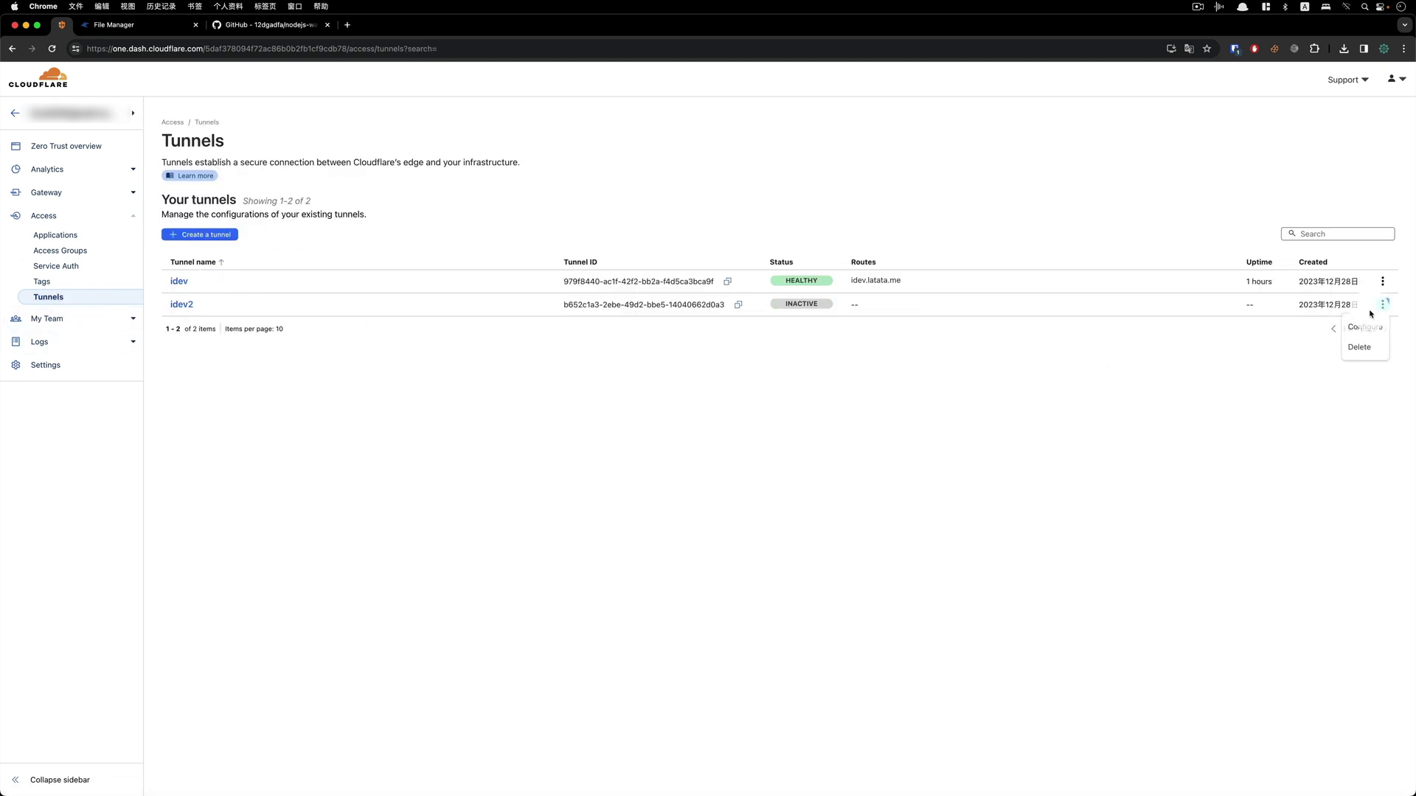
pyautogui.click(1359, 327)
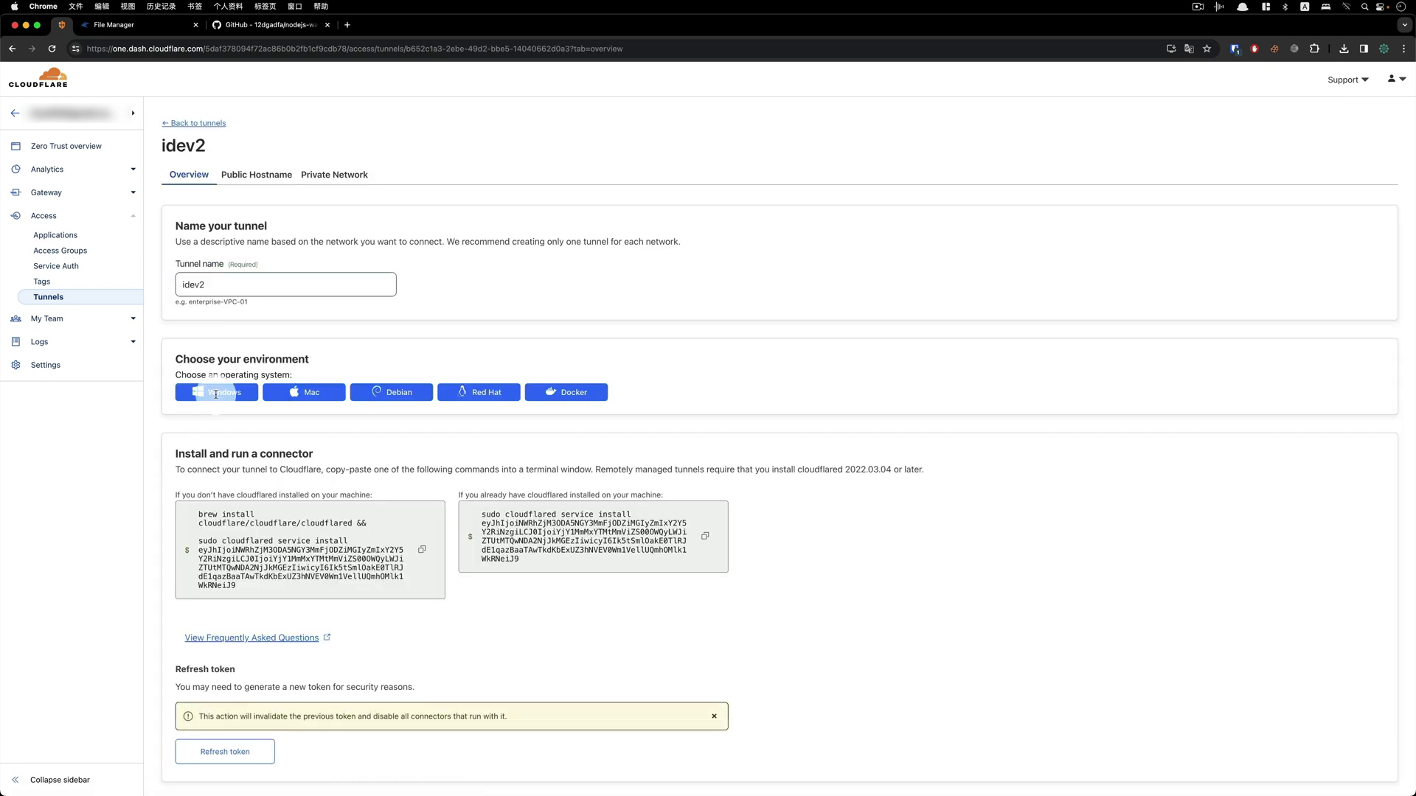
pyautogui.click(238, 177)
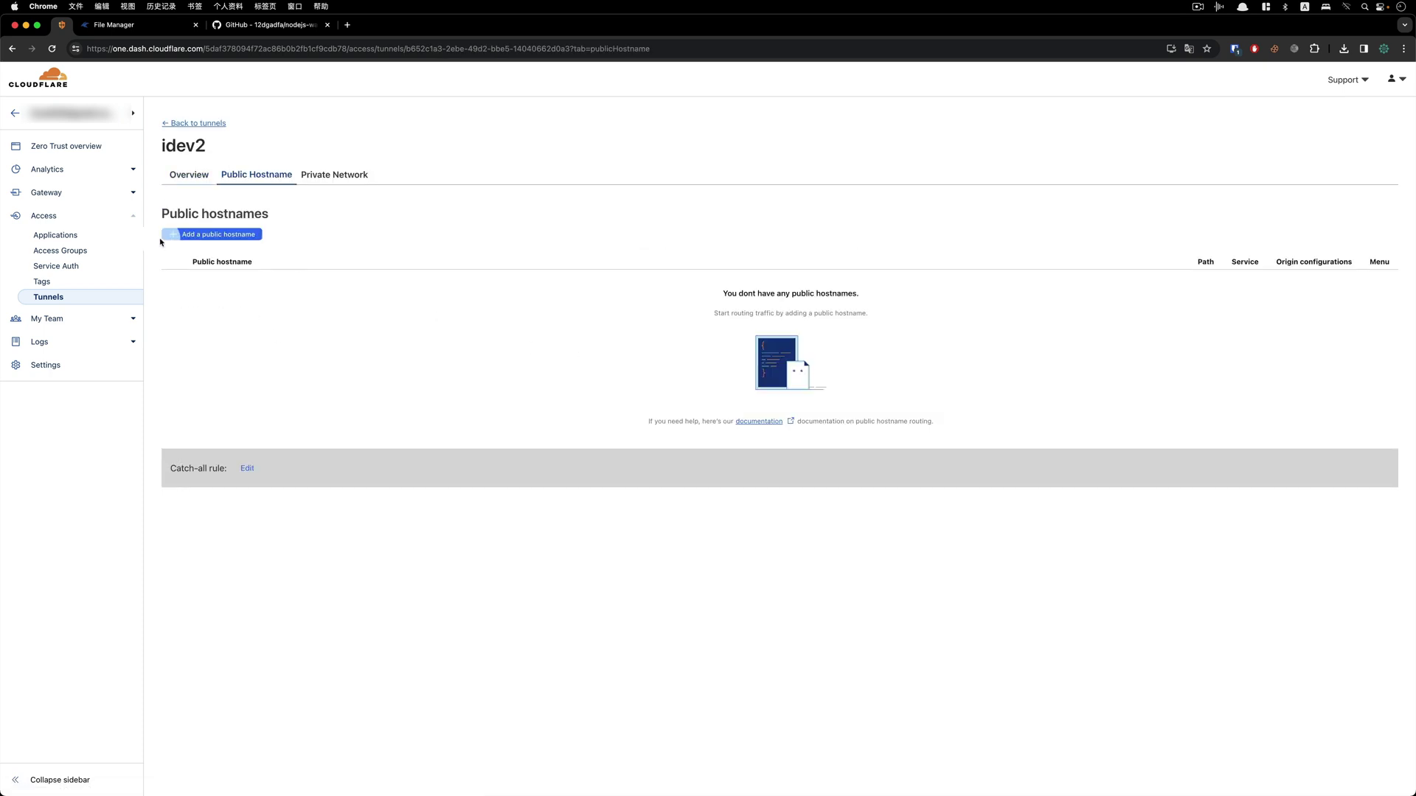
pyautogui.click(199, 235)
# Step: Set the public hostname to subdomain idev2 on domain latata.me
pyautogui.click(251, 241)
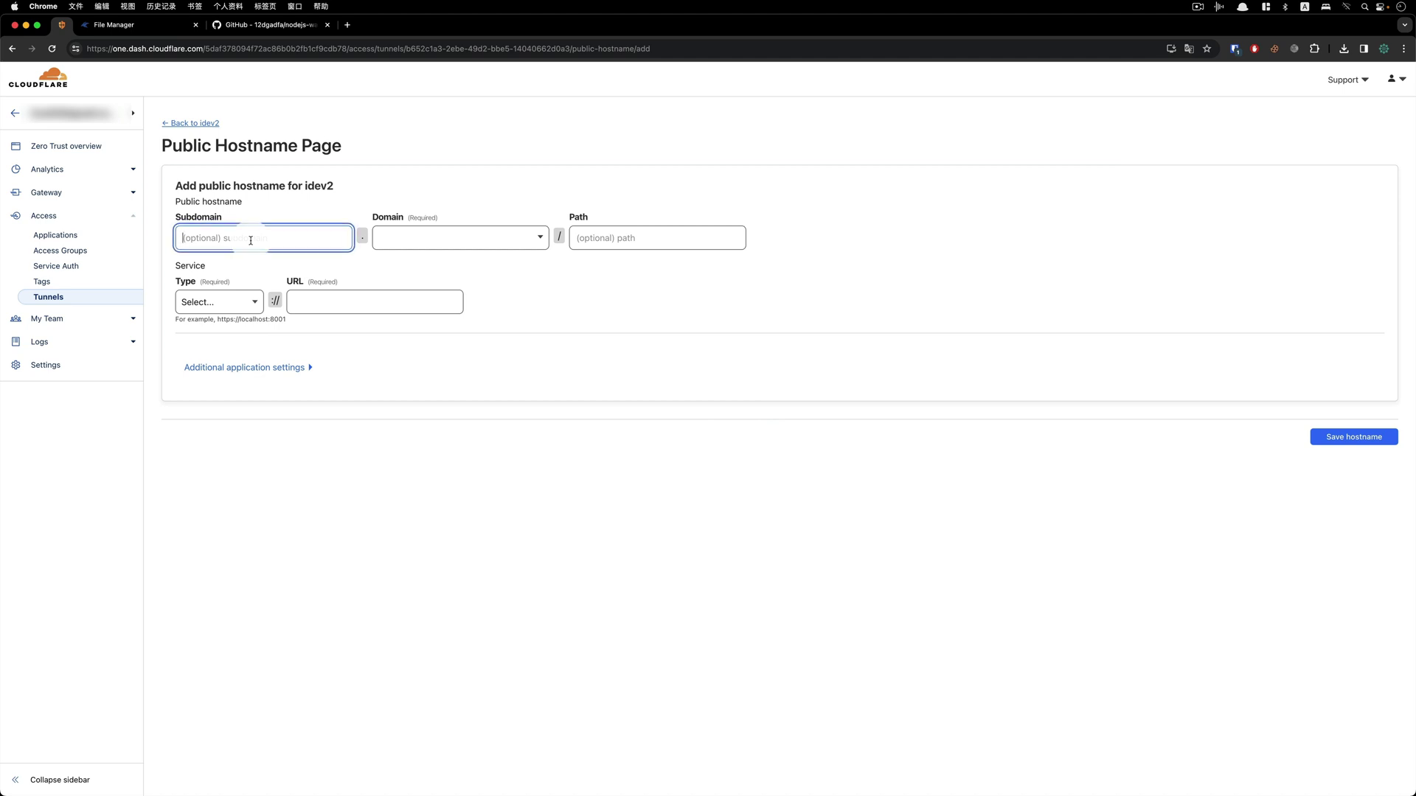
pyautogui.click(487, 247)
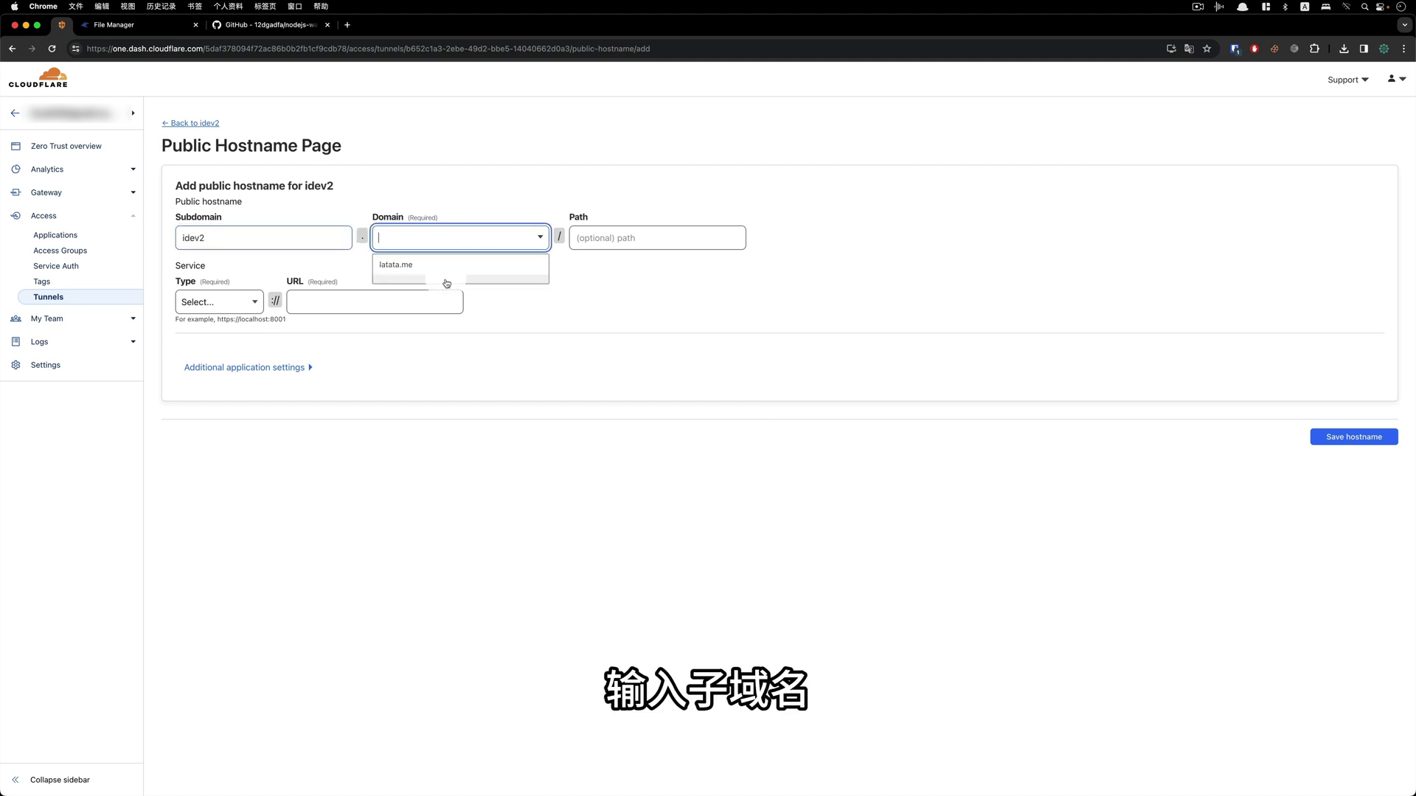
pyautogui.click(411, 267)
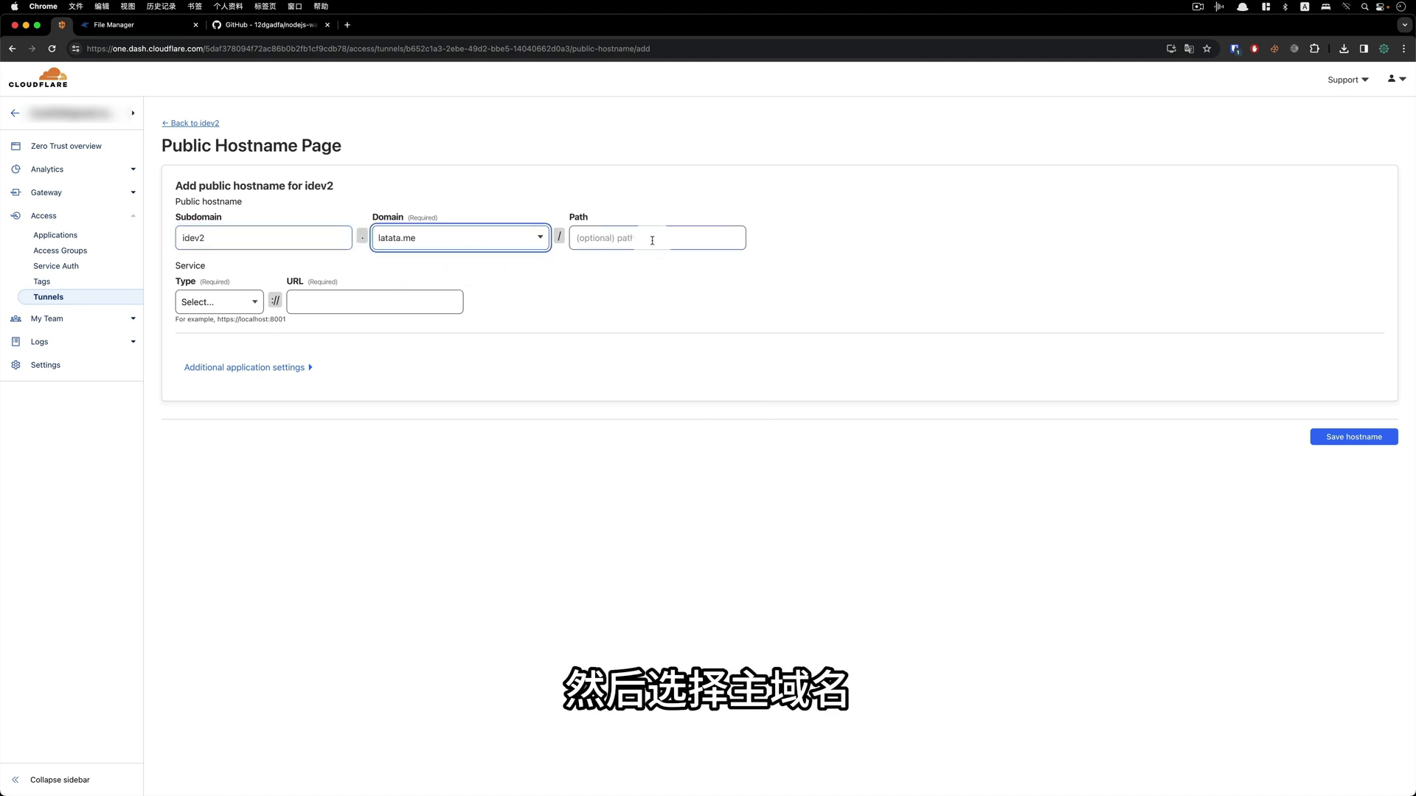
# Step: Route the hostname to service type HTTP at localhost:8002 and save it
pyautogui.click(222, 302)
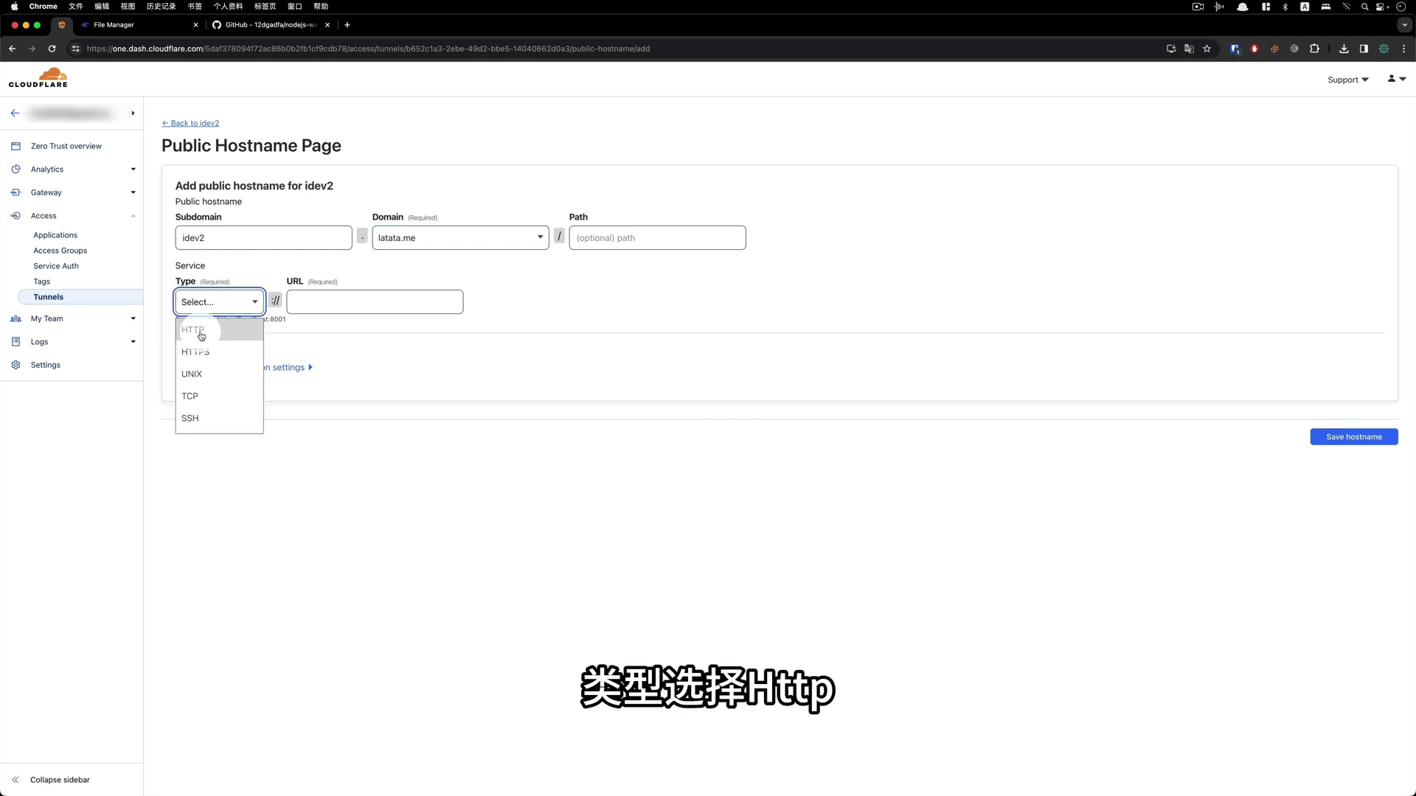
pyautogui.click(200, 335)
pyautogui.click(340, 302)
pyautogui.write('lca')
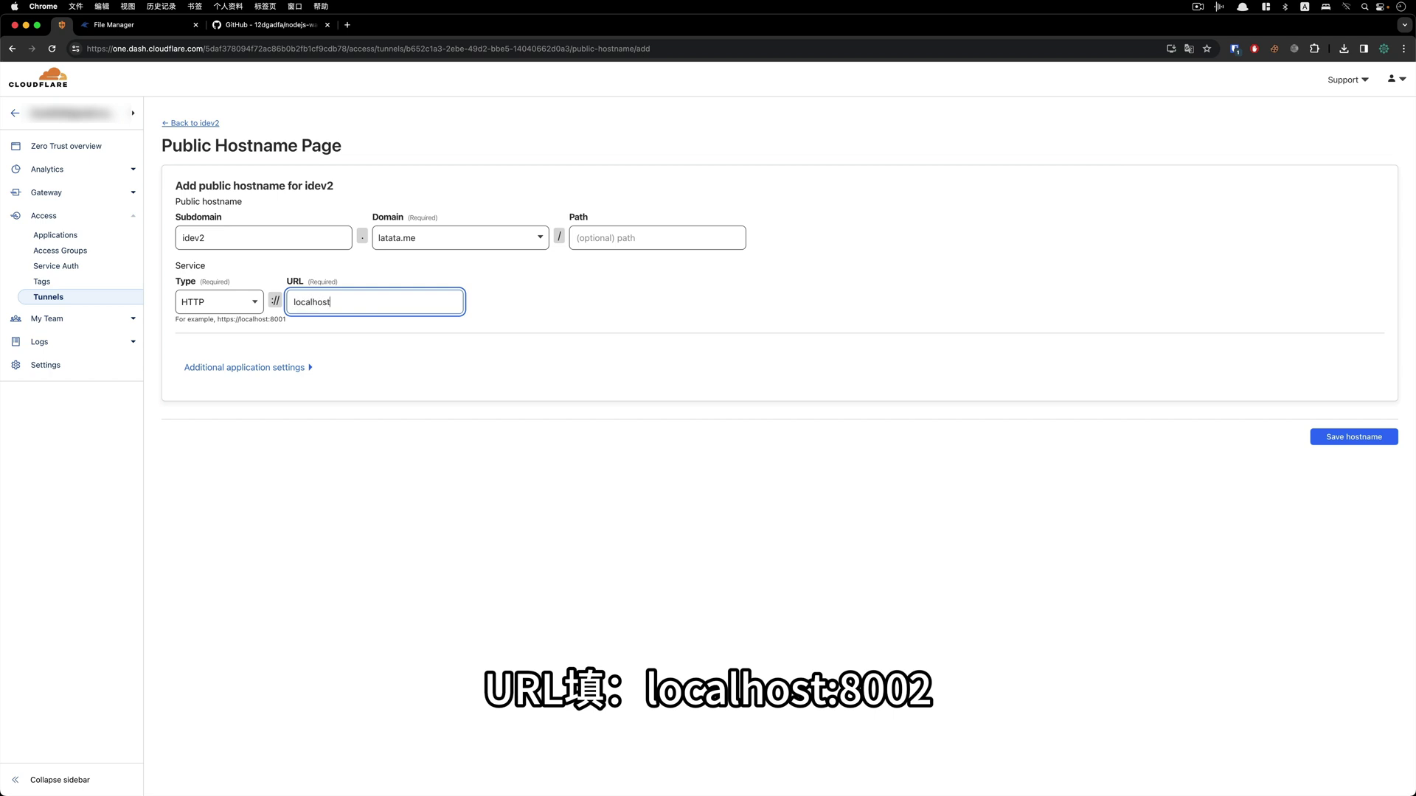
pyautogui.write(':8002')
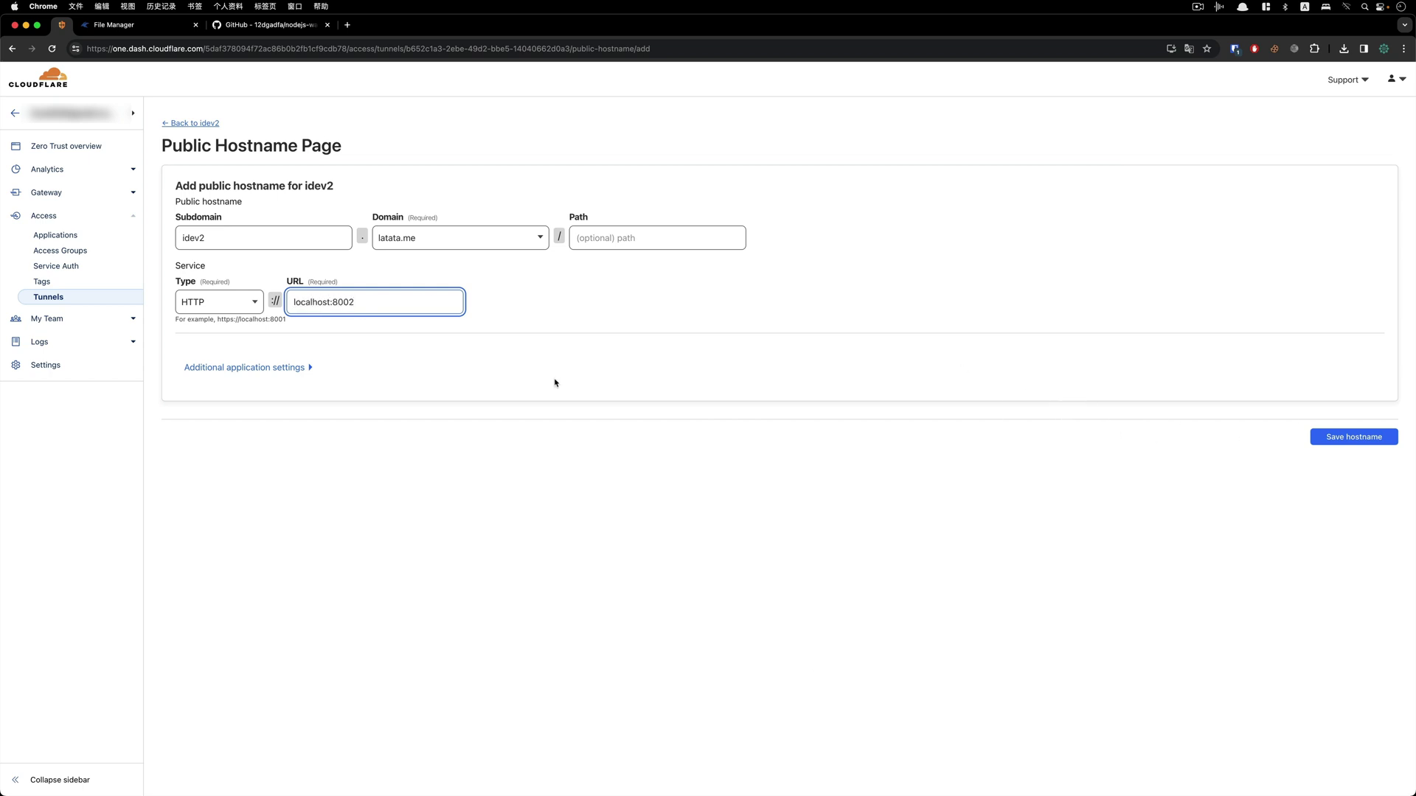
pyautogui.click(345, 310)
pyautogui.click(1353, 438)
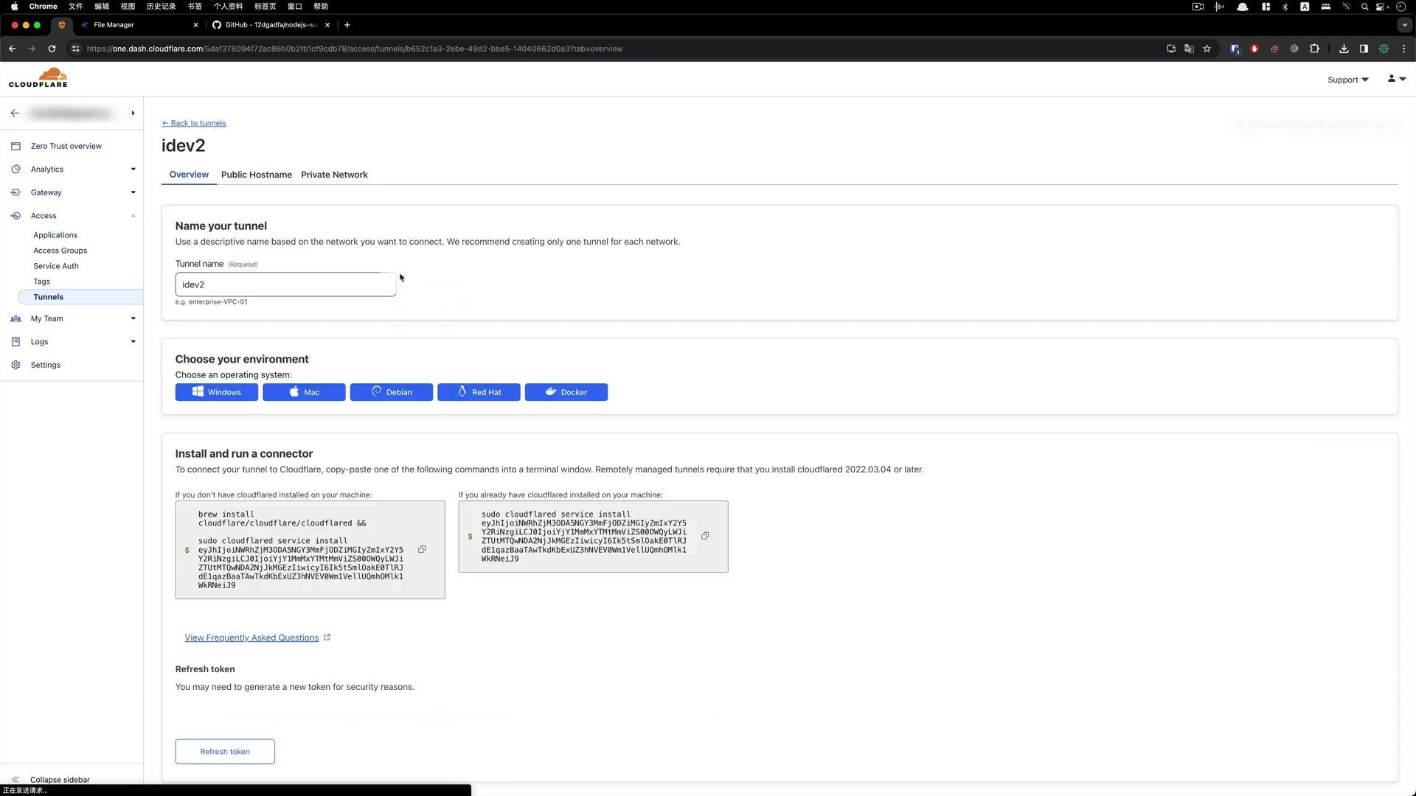
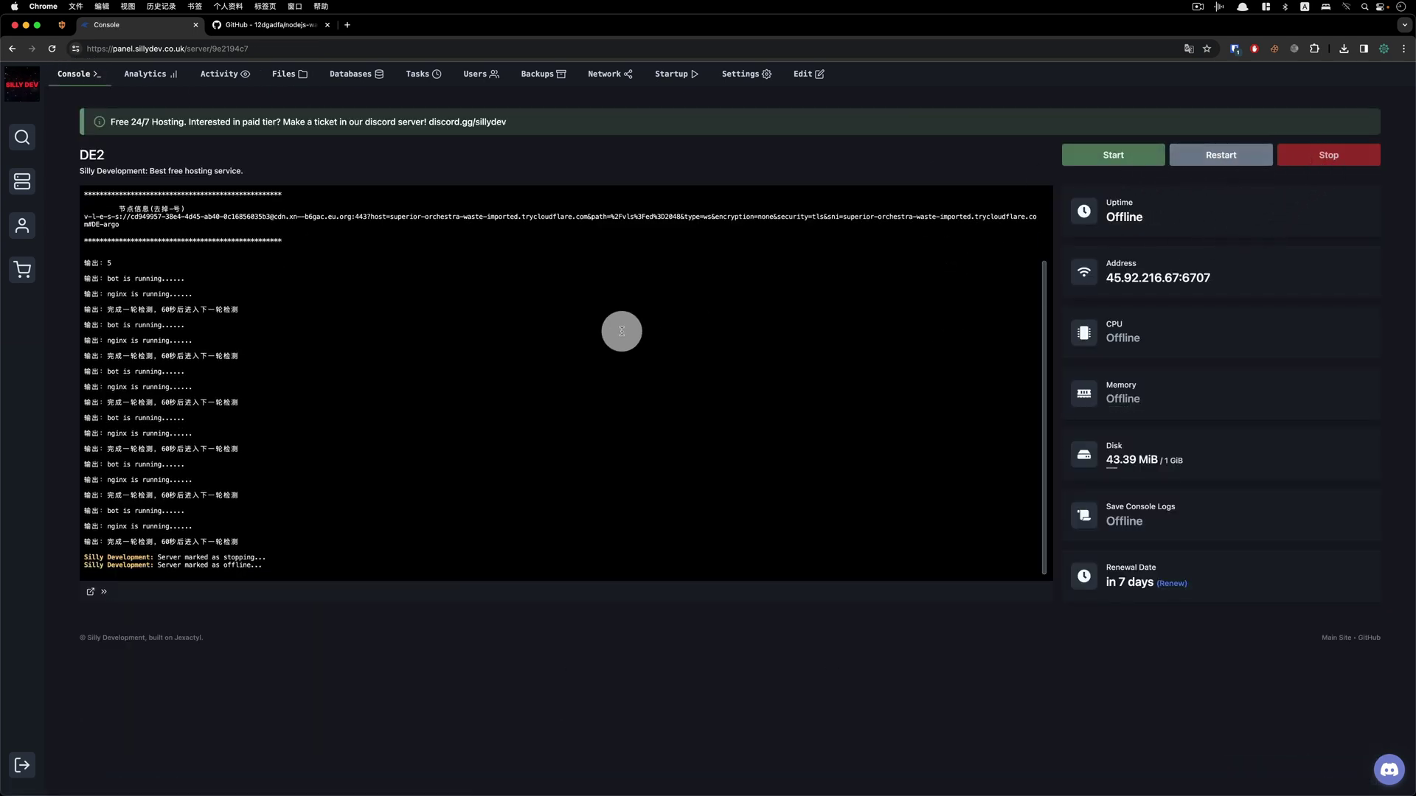
# Step: Restart the DE2 server on the Silly Development console so it regenerates its node link
pyautogui.click(1132, 154)
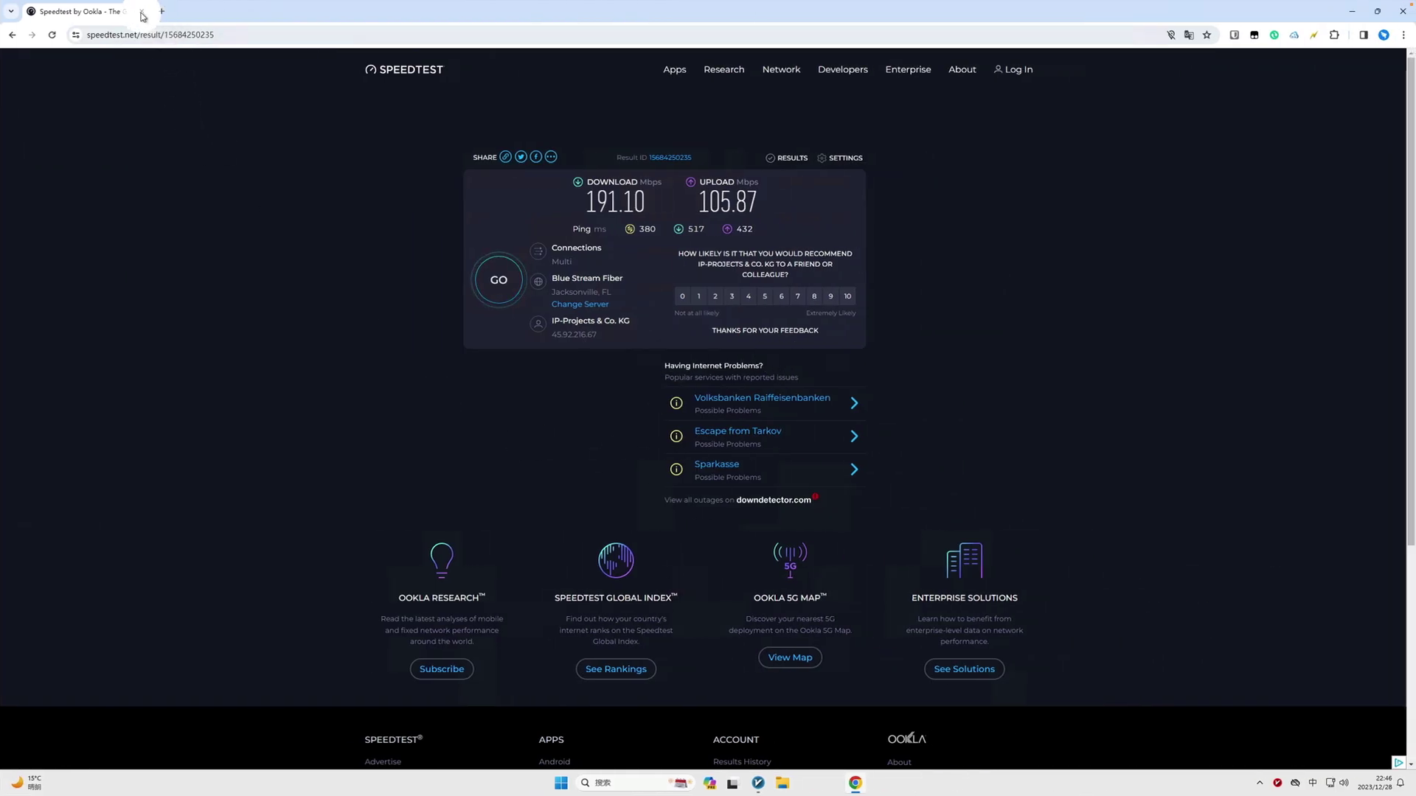
# Step: Close the browser and remove the old DE-argo server from v2rayN's server list
pyautogui.click(141, 13)
pyautogui.rightClick(566, 226)
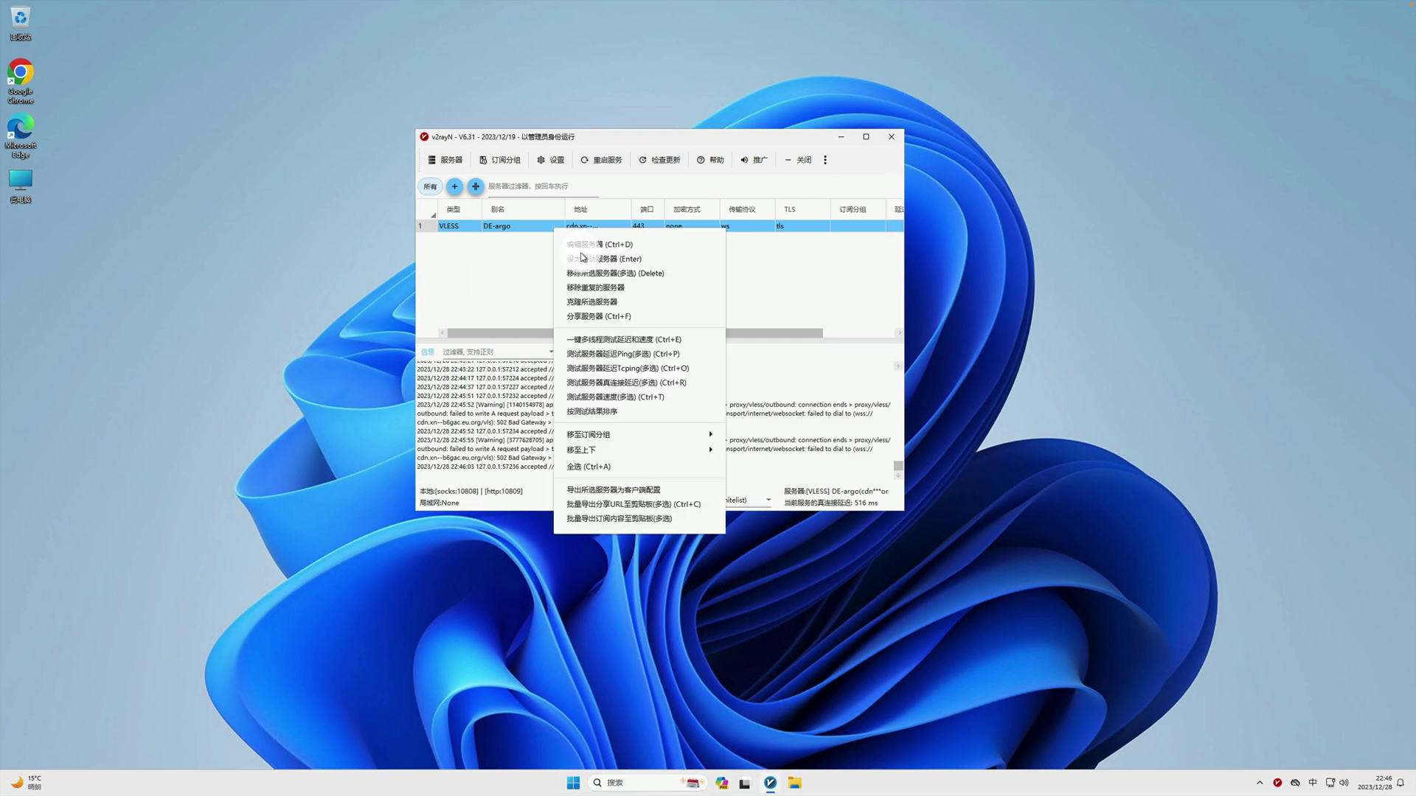
pyautogui.click(620, 274)
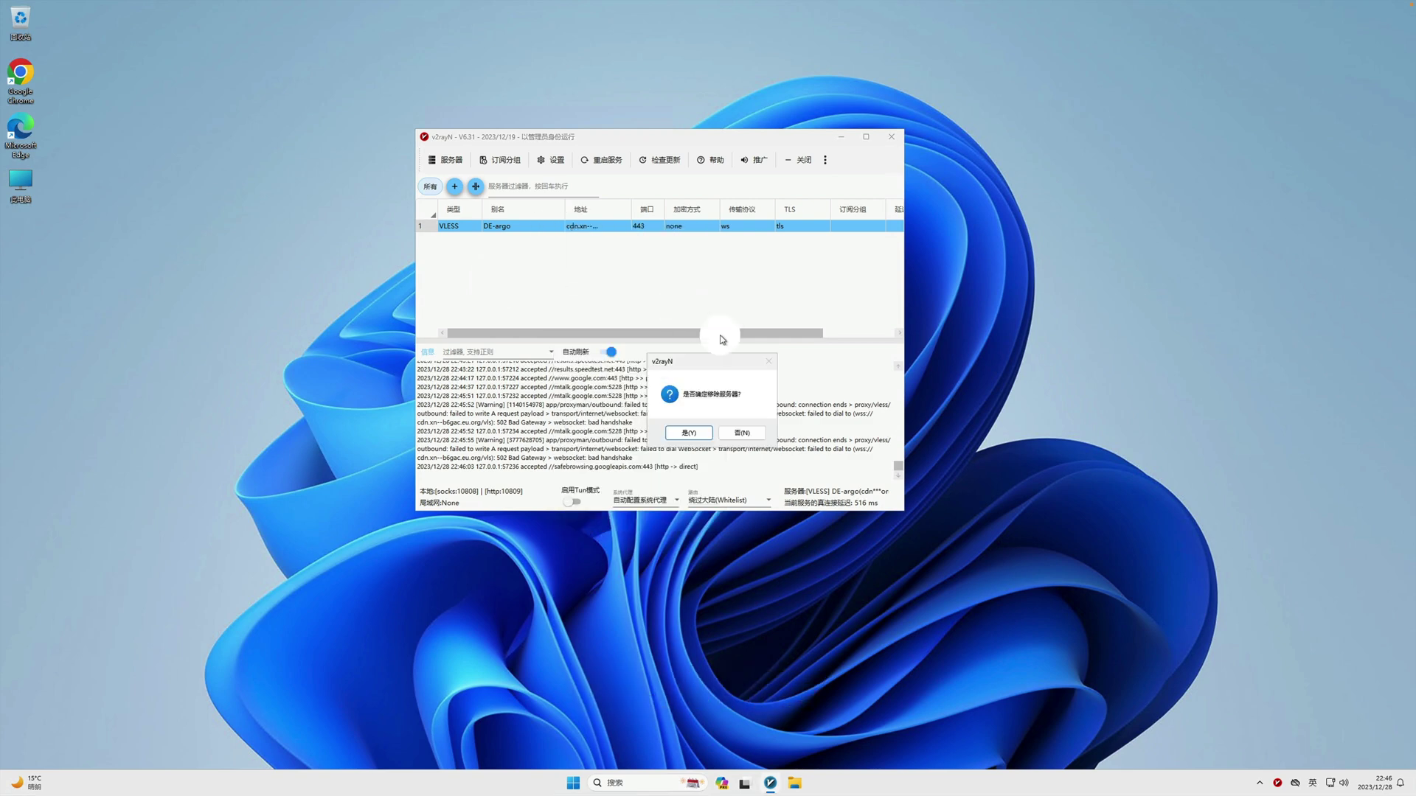
pyautogui.click(706, 433)
# Step: Clear all log text and set the system proxy to 清除系统代理
pyautogui.rightClick(640, 439)
pyautogui.click(667, 487)
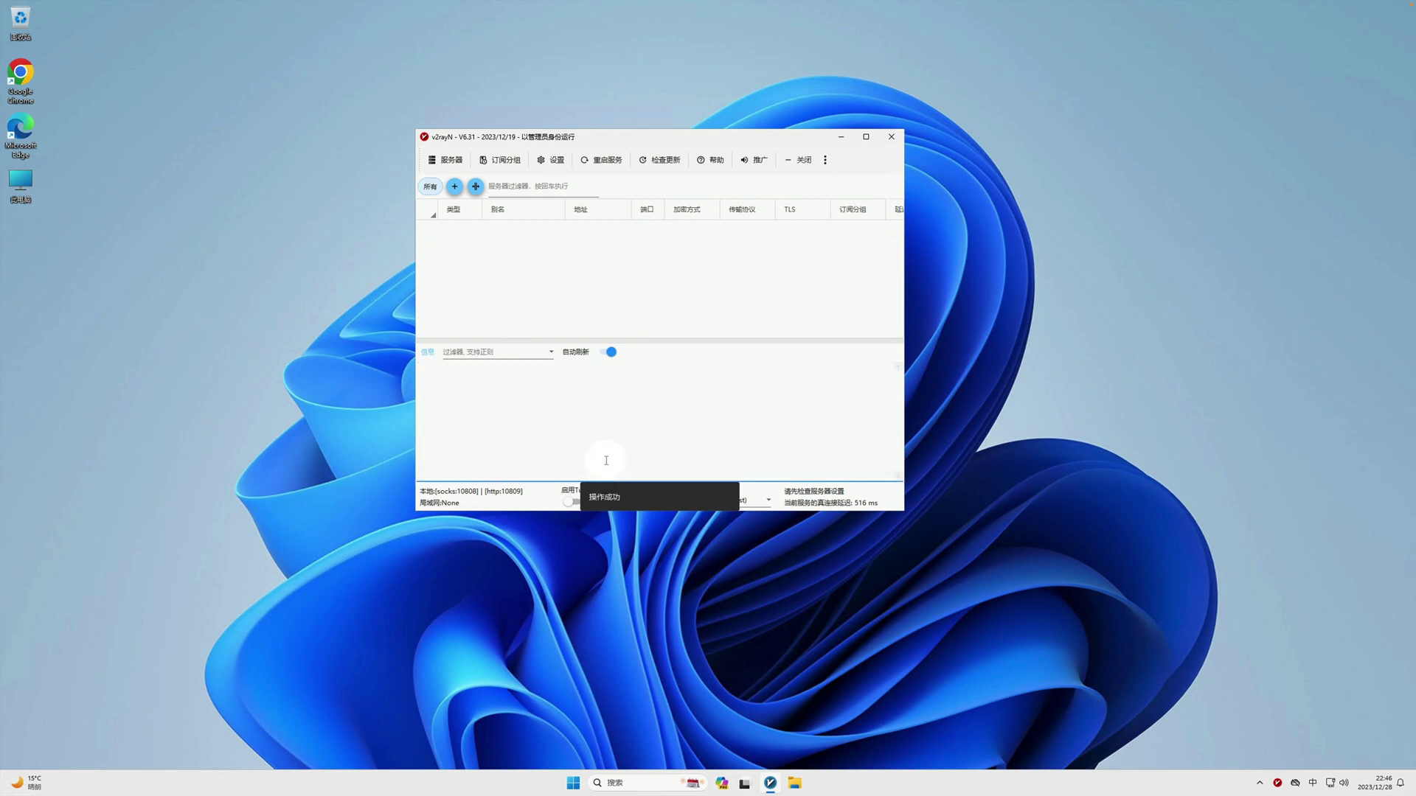
pyautogui.click(632, 500)
pyautogui.click(646, 537)
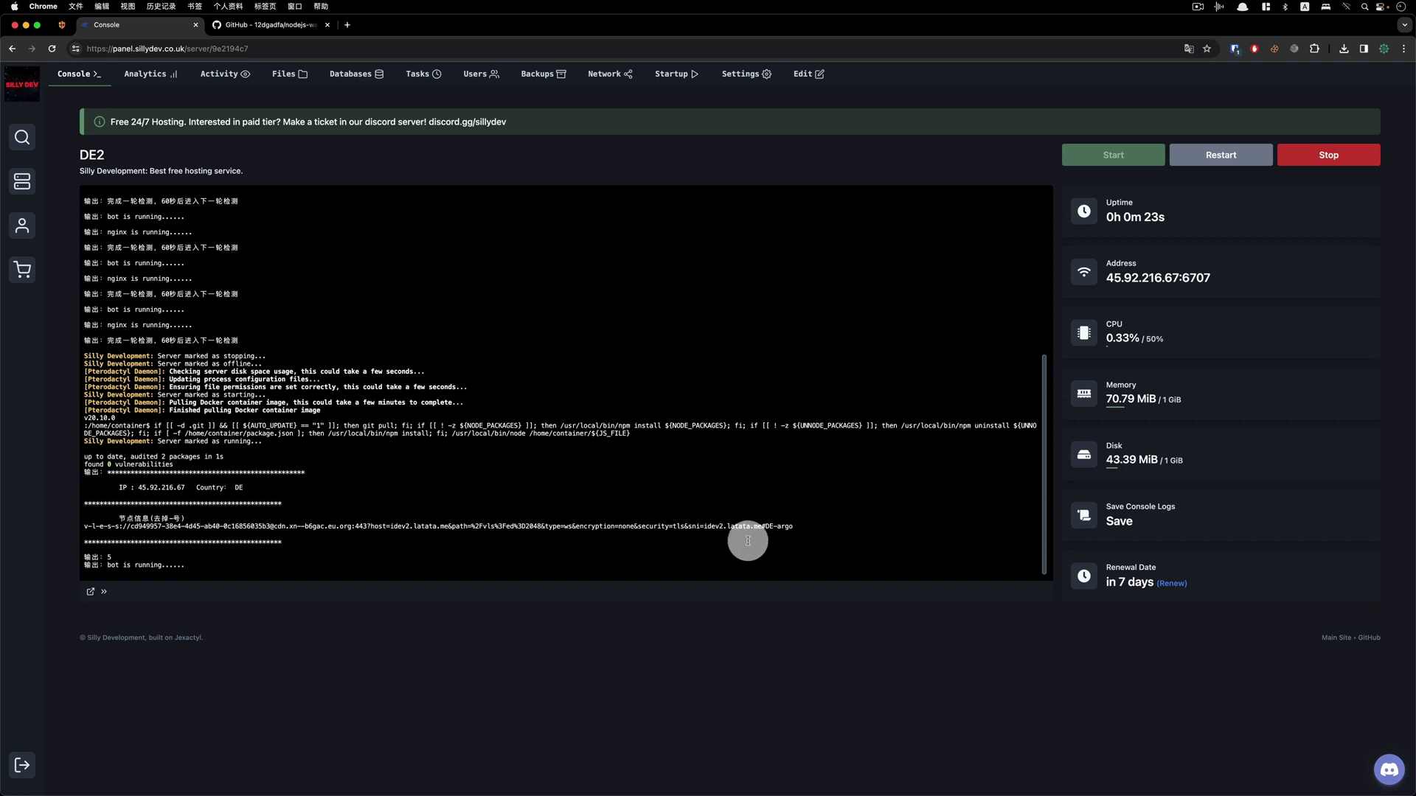
# Step: Copy the regenerated node link from the DE2 console and paste it over the old link in Sublime Text
pyautogui.moveTo(815, 525); pyautogui.dragTo(59, 527)
pyautogui.press('super+c')
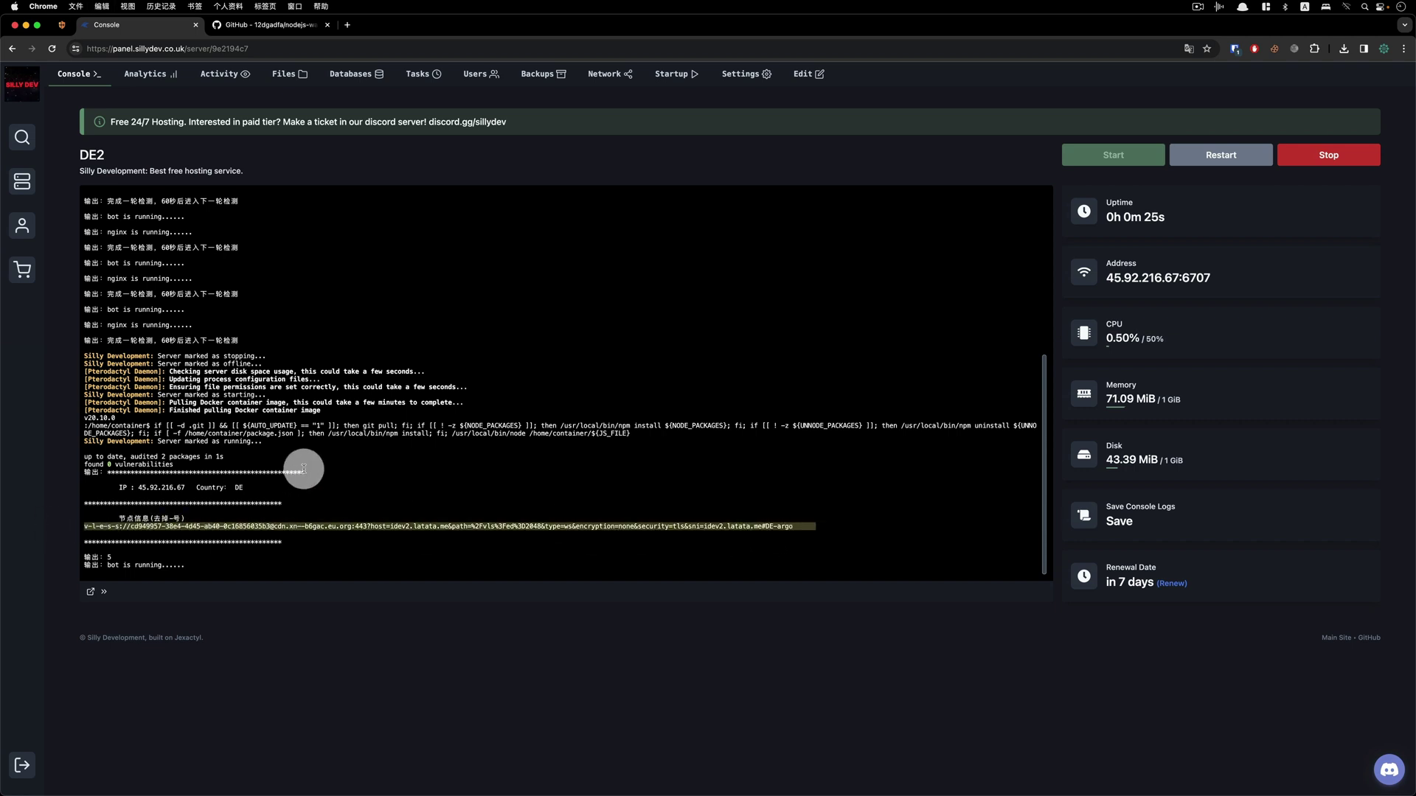
pyautogui.press('super+Tab')
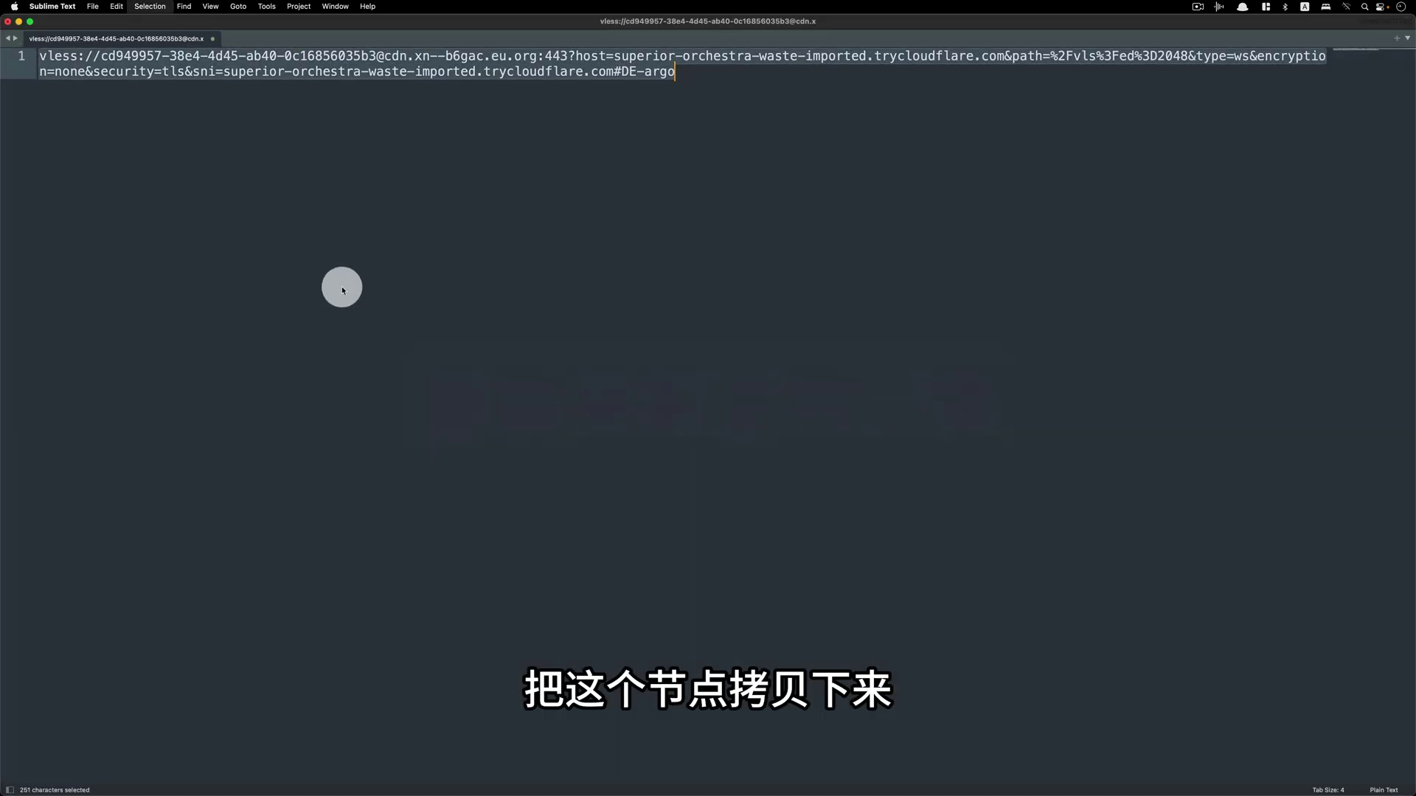
pyautogui.press('super+a')
pyautogui.press('super+v')
# Step: Remove the hyphens so the prefix reads vless://, then copy the corrected link
pyautogui.press('BackSpace')
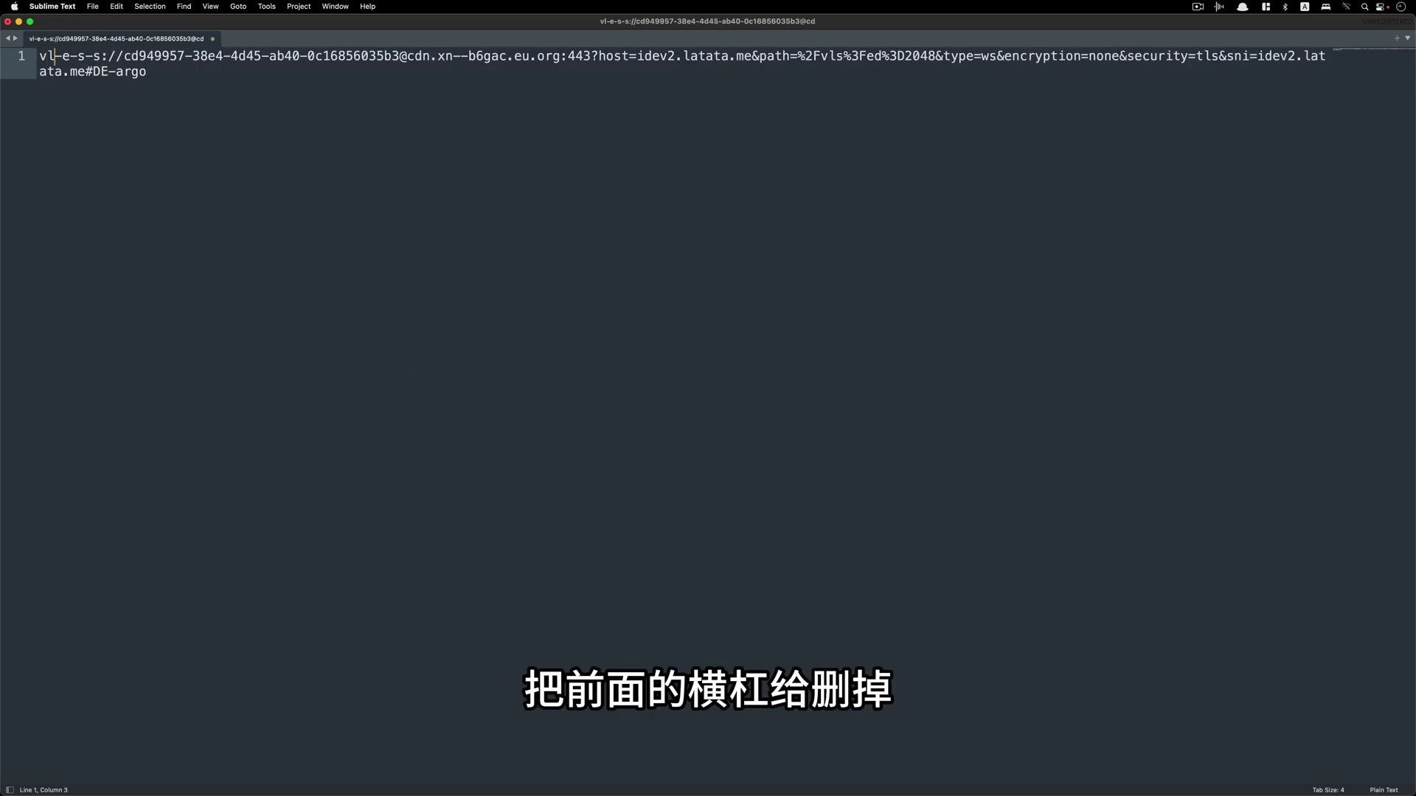
pyautogui.press('BackSpace')
pyautogui.press('Right')
pyautogui.press('Right')
pyautogui.press('BackSpace')
pyautogui.press('BackSpace')
pyautogui.press('super+a')
pyautogui.hotkey('ctrl', 'Right')
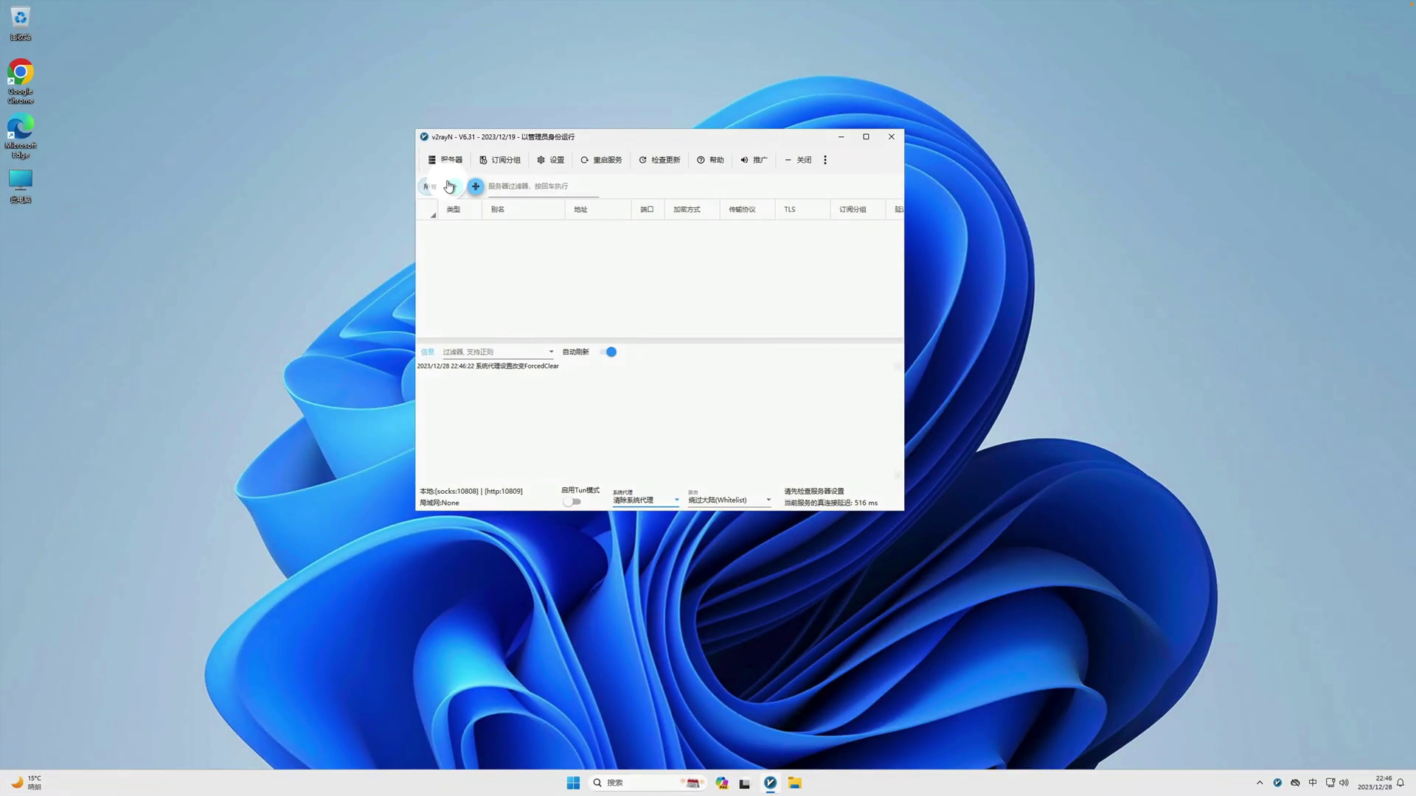
# Step: Import the DE-argo node from the clipboard and verify its host is idev2.latata.me
pyautogui.click(452, 160)
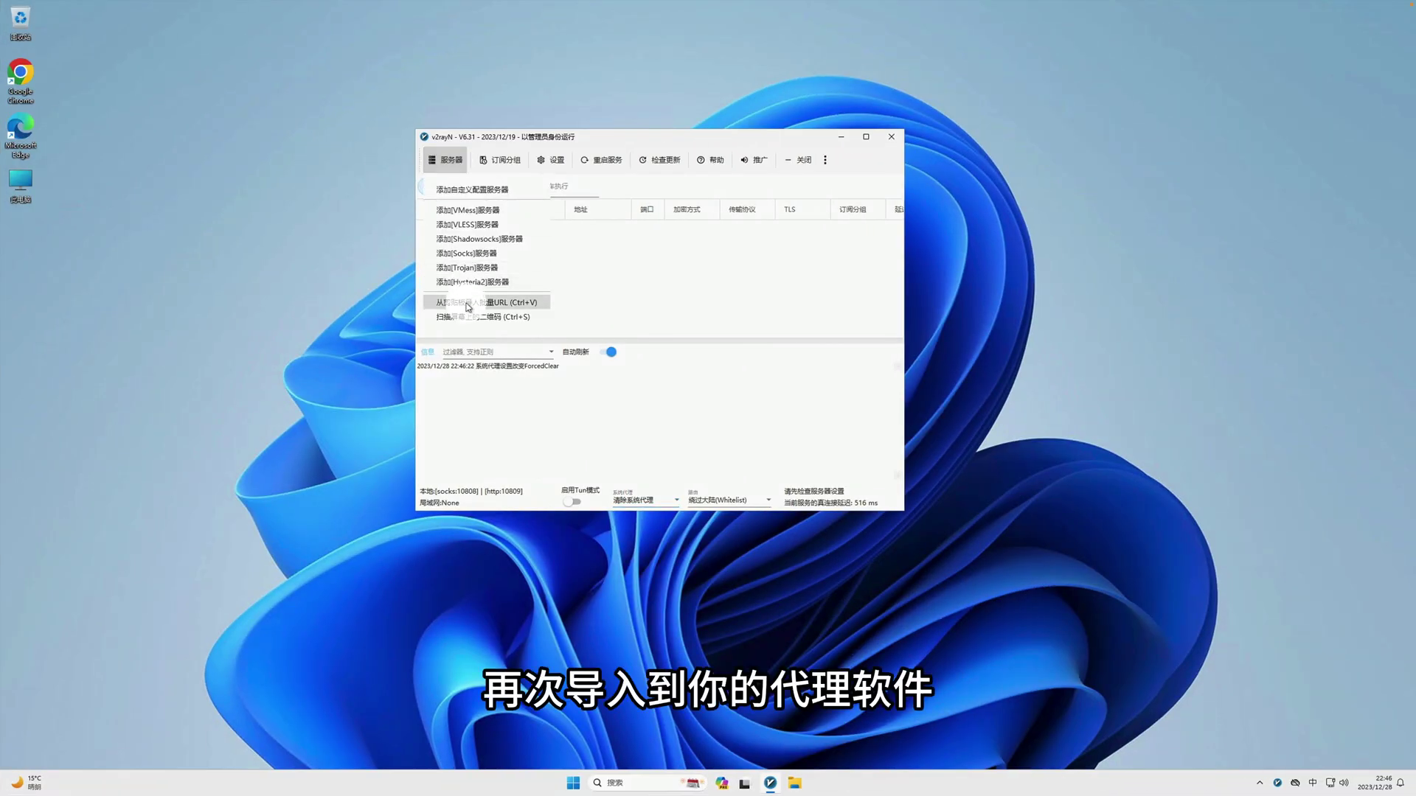
pyautogui.click(472, 303)
pyautogui.doubleClick(573, 228)
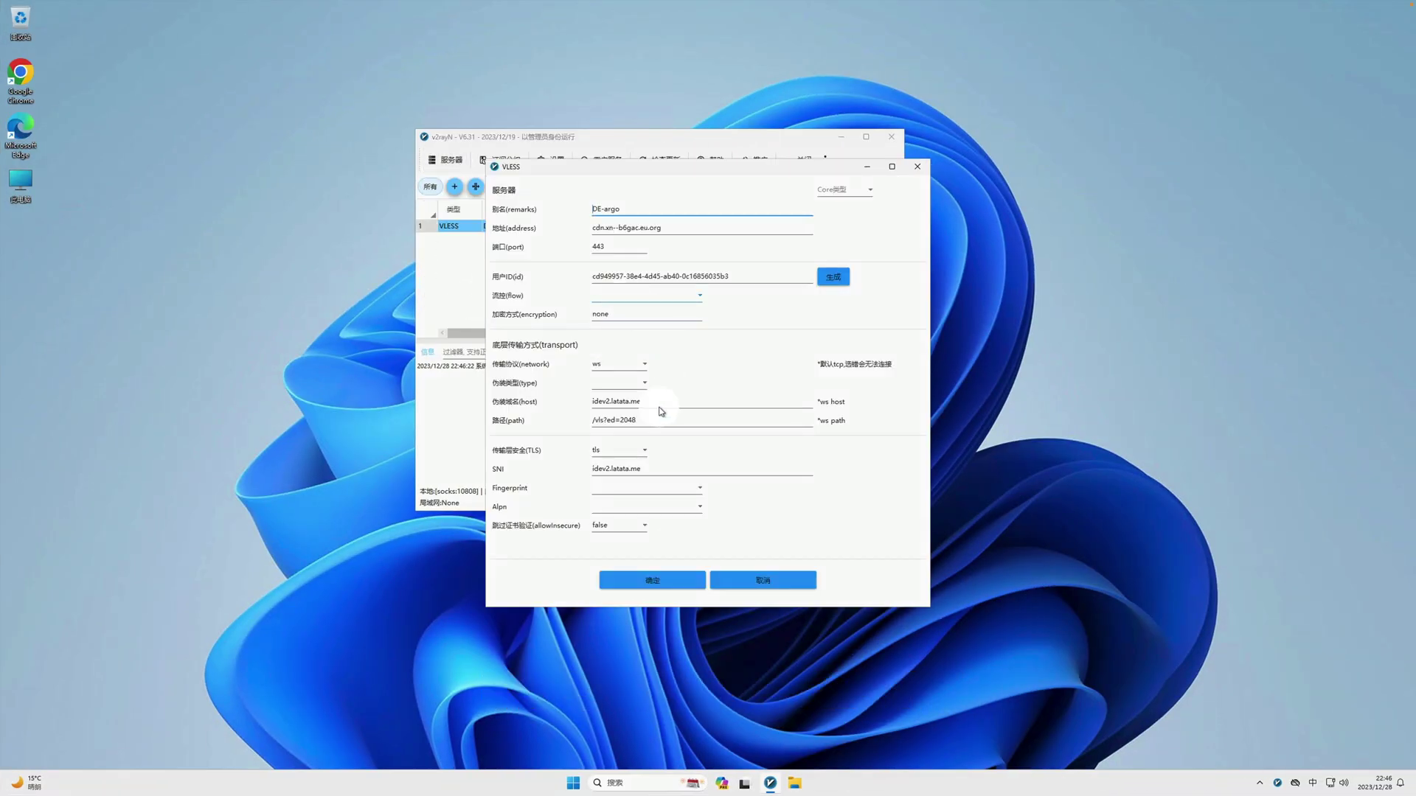
pyautogui.click(657, 400)
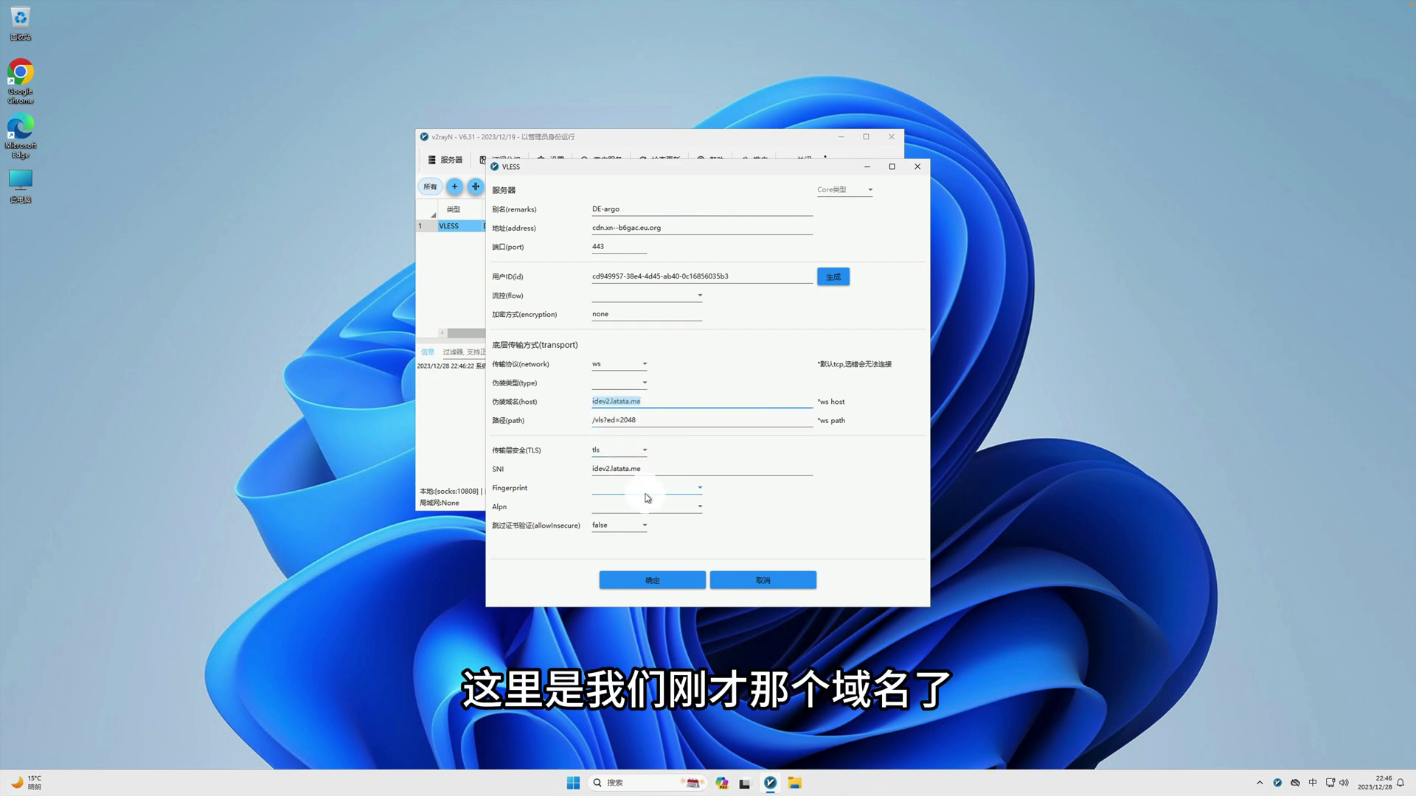
pyautogui.click(773, 594)
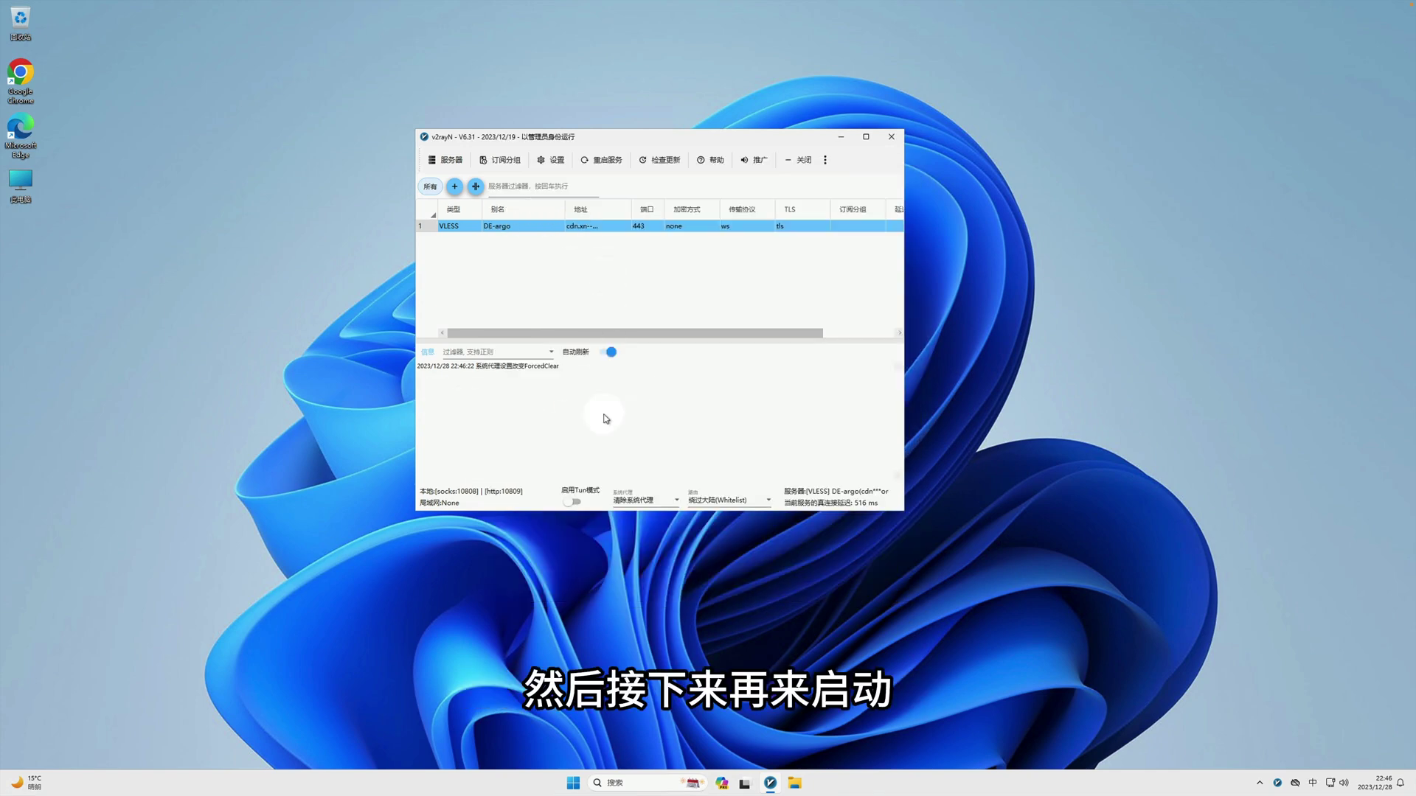
# Step: Set the system proxy to 自动配置系统代理 and restart the service
pyautogui.click(643, 506)
pyautogui.click(642, 540)
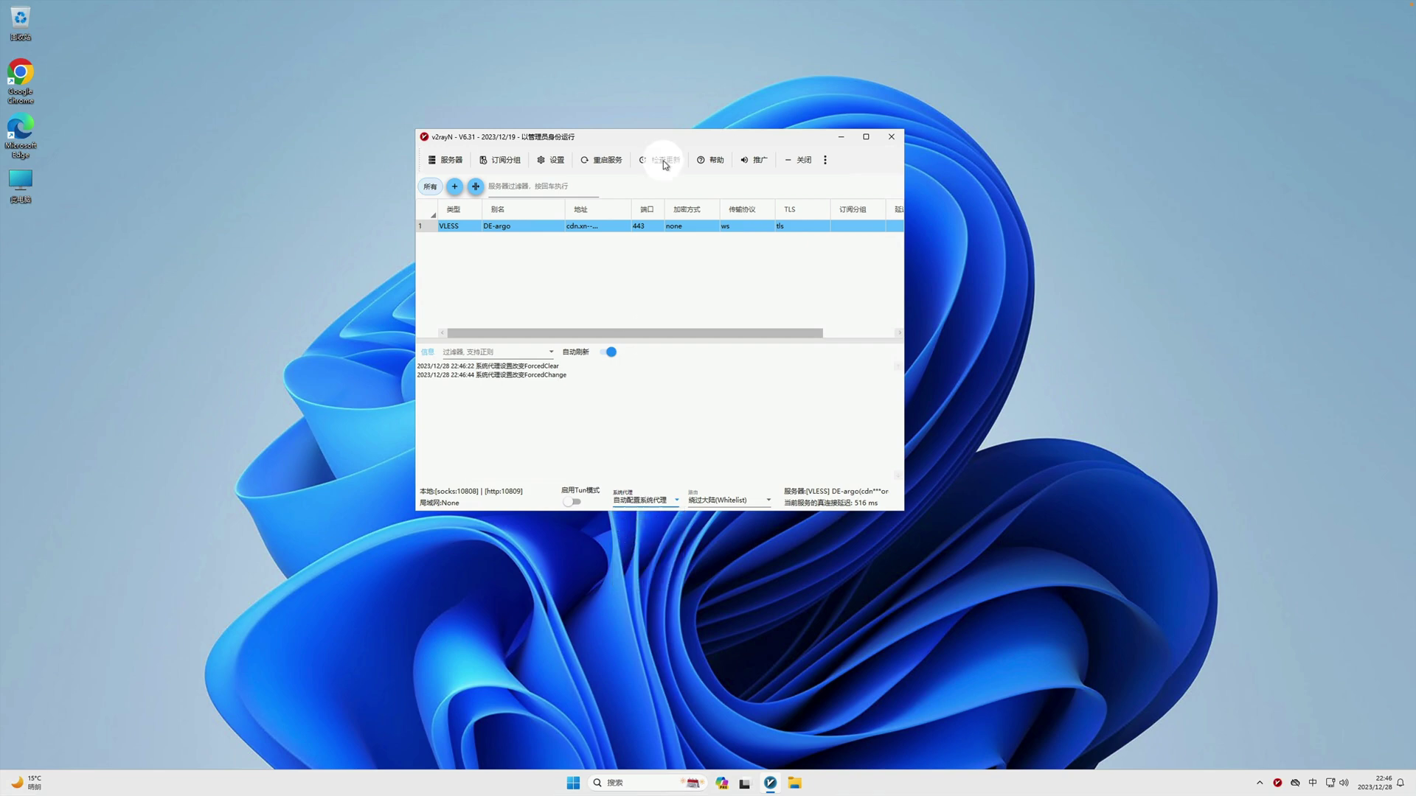
pyautogui.click(602, 160)
pyautogui.doubleClick(20, 87)
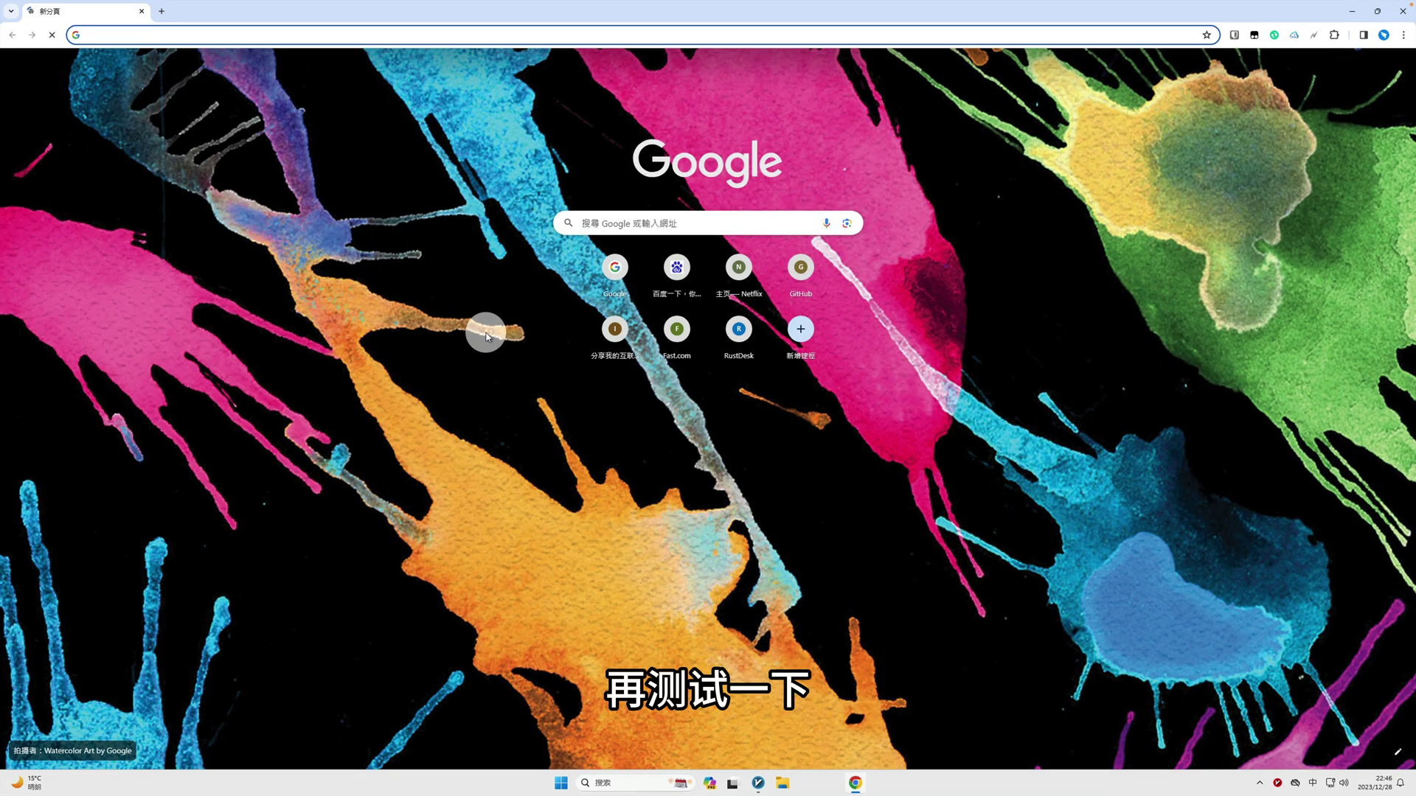
pyautogui.write('google.com')
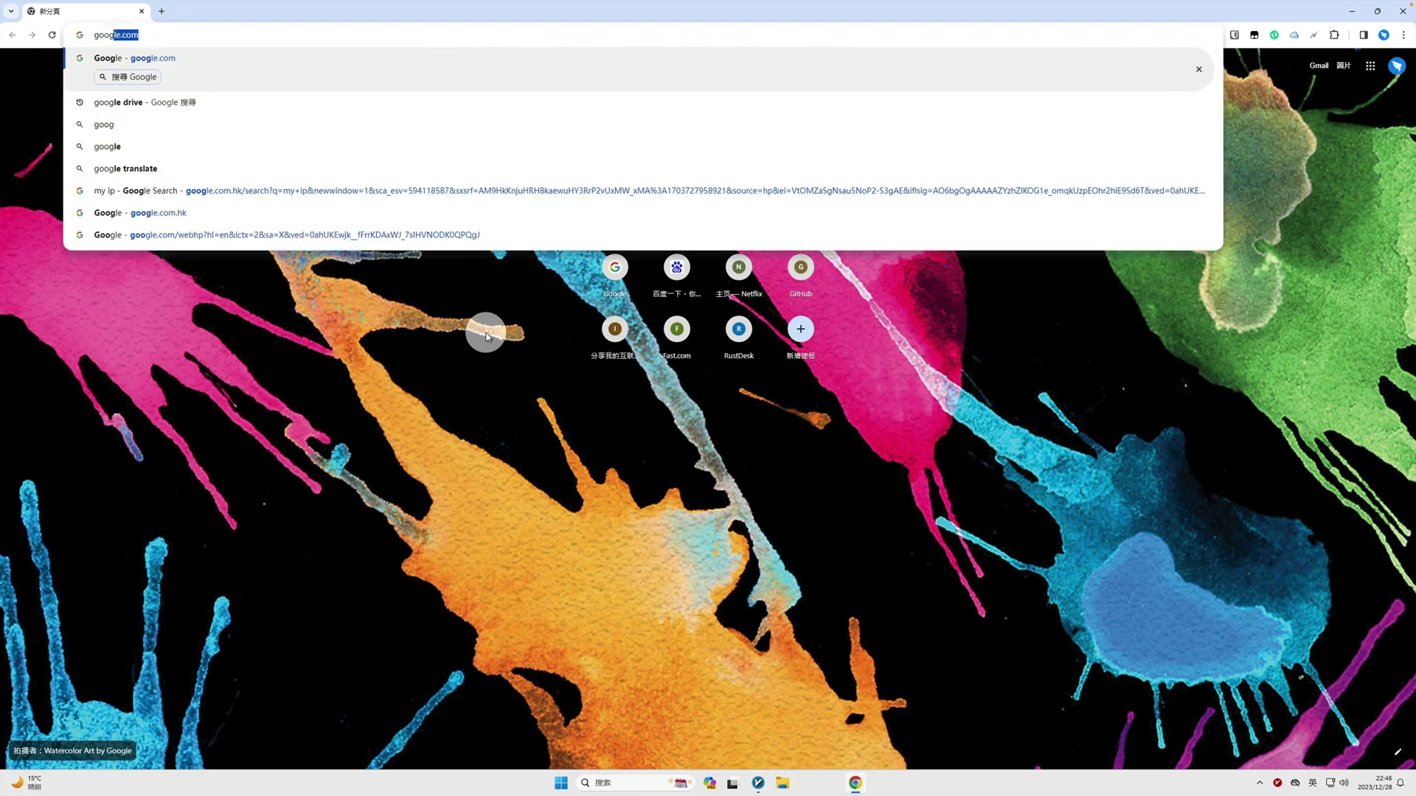
pyautogui.press('Return')
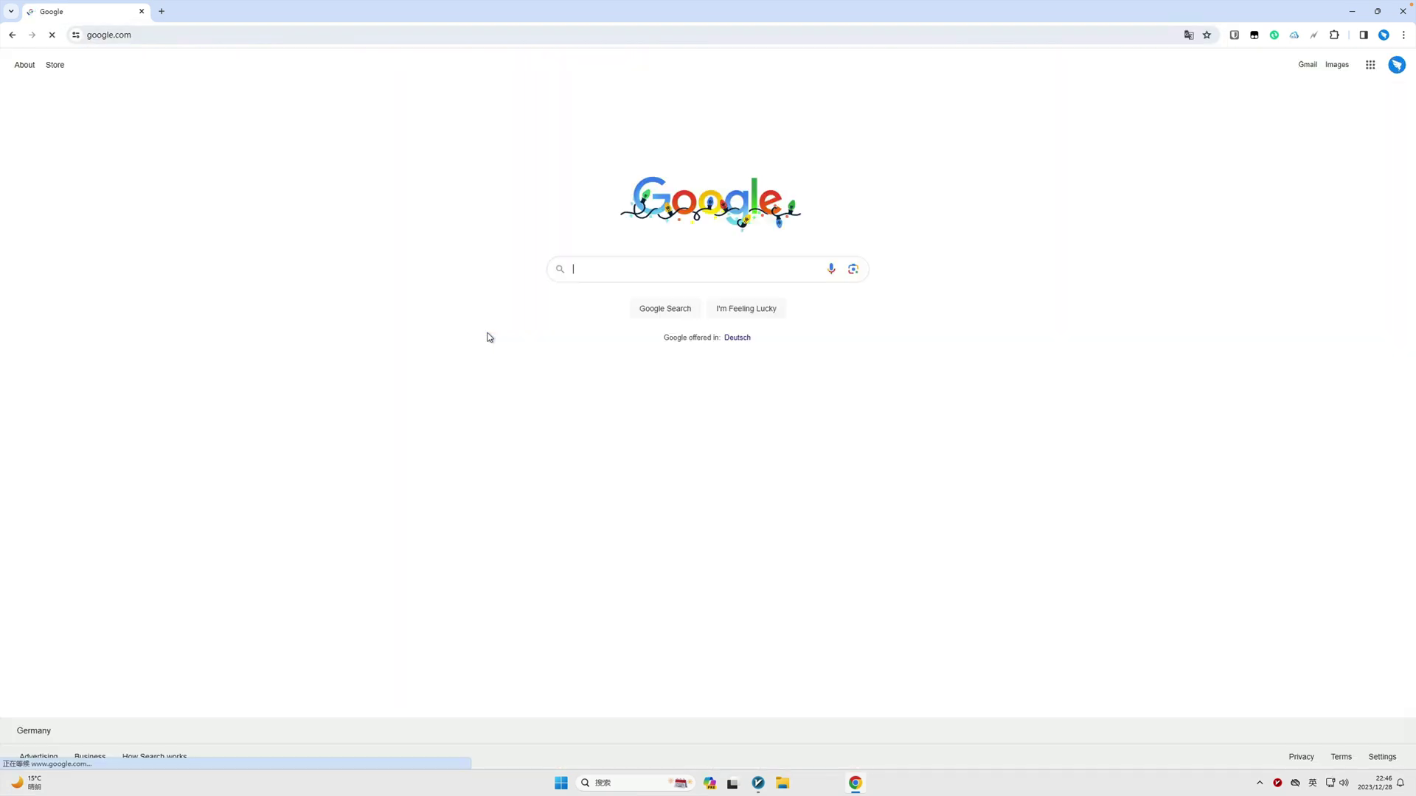
pyautogui.write('my ip')
pyautogui.press('Return')
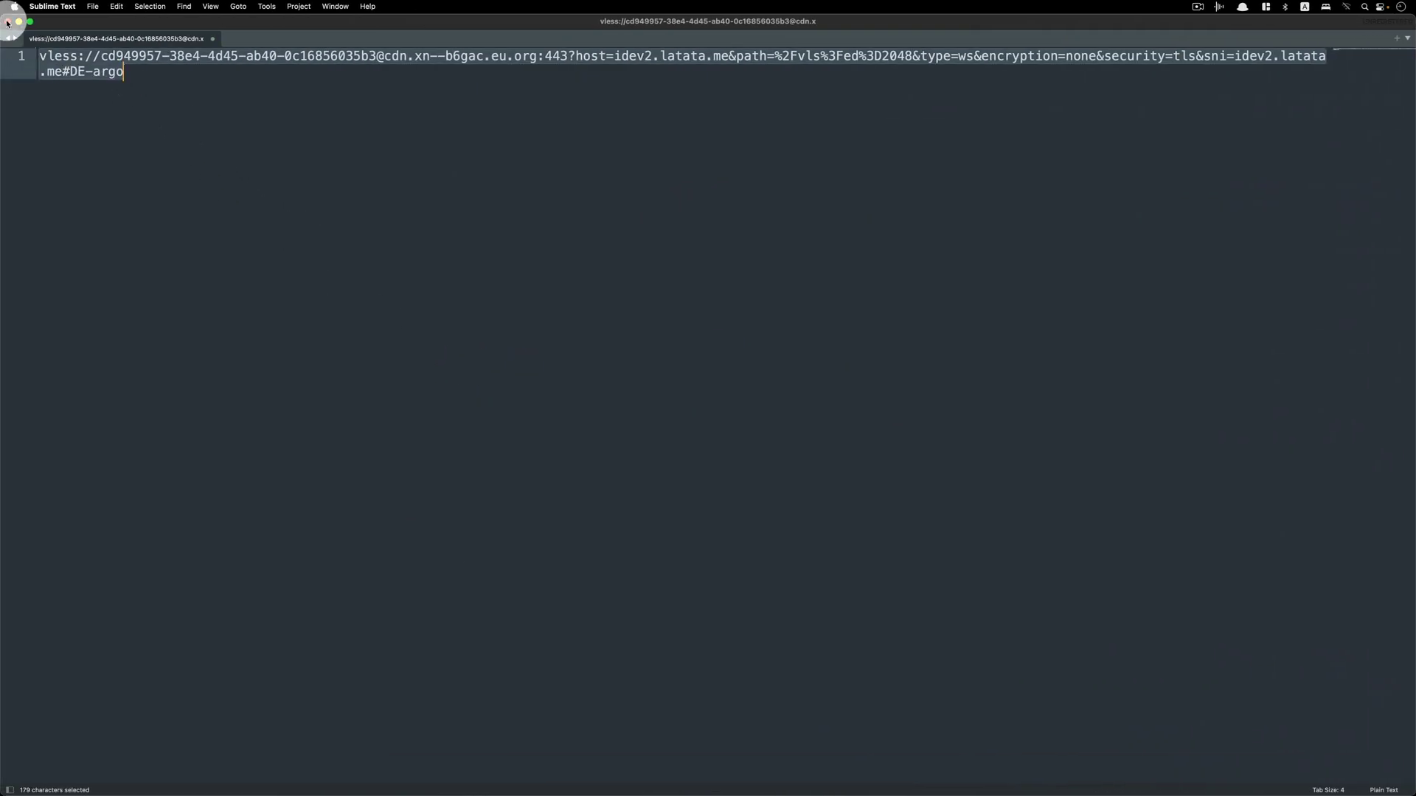
pyautogui.click(7, 22)
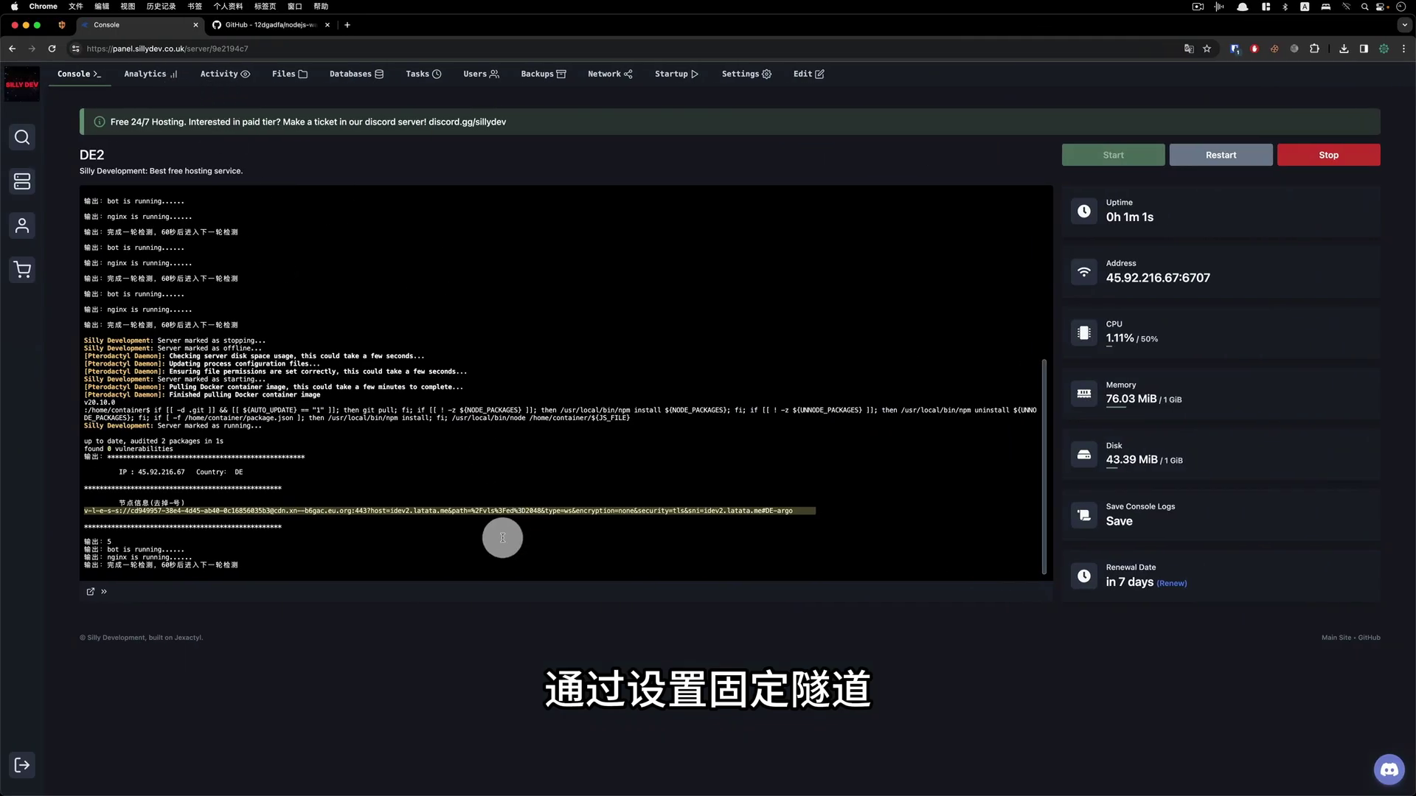
pyautogui.click(491, 407)
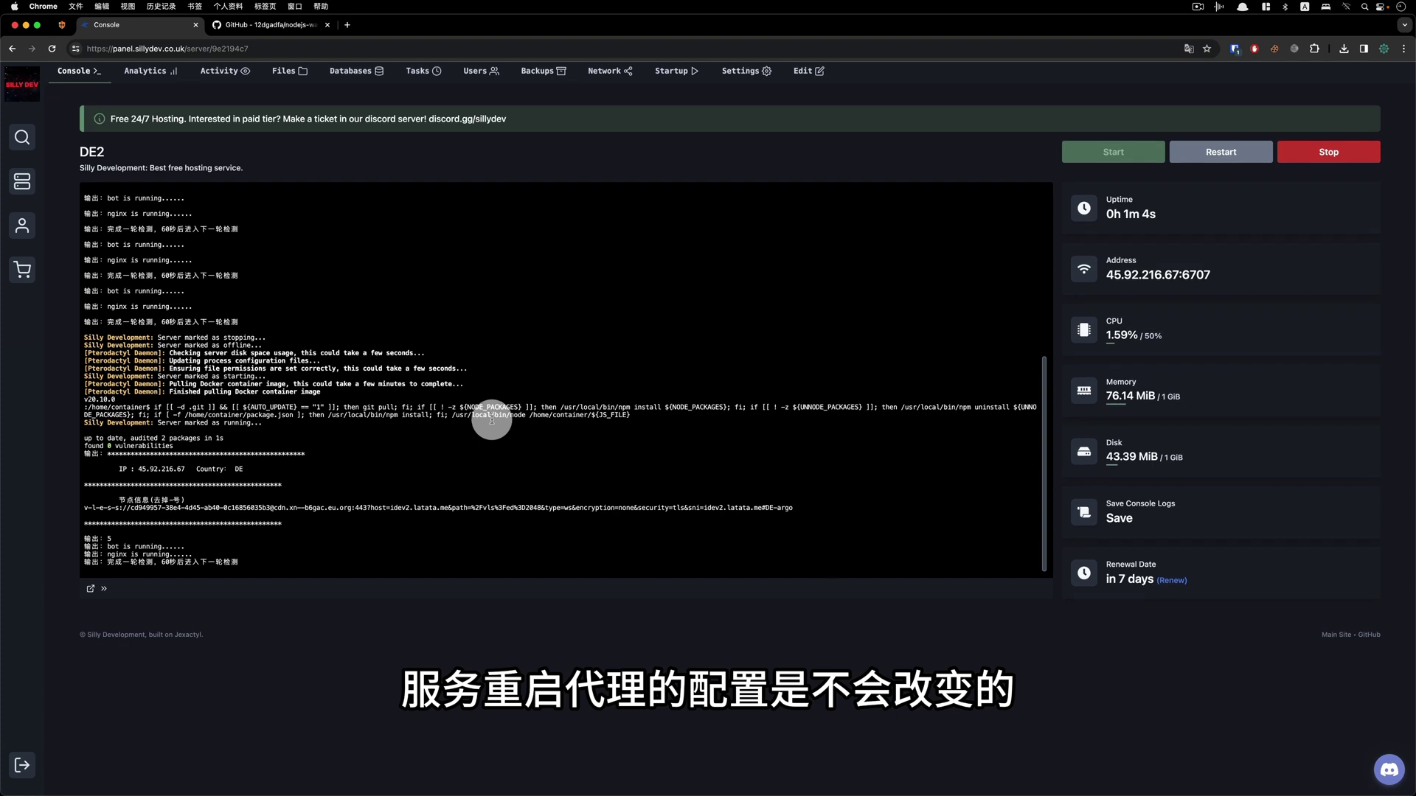